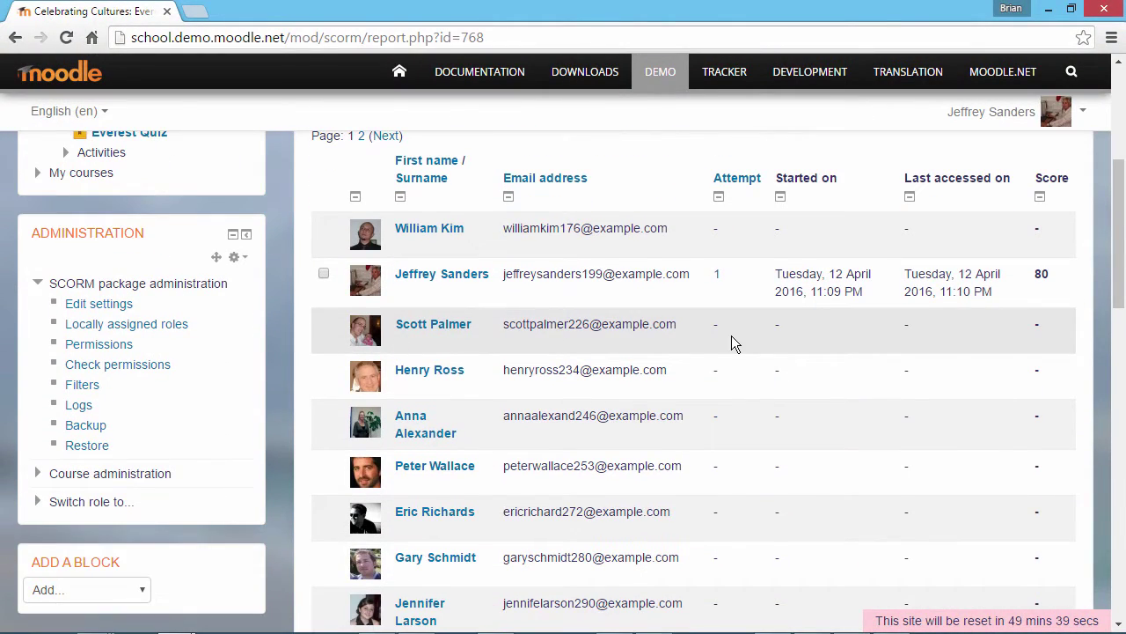
Step: Open the learner's Everest quiz attempt, answer question 1 True, submit, and continue to question 2
{"action": "left_click", "coordinate": [719, 280]}
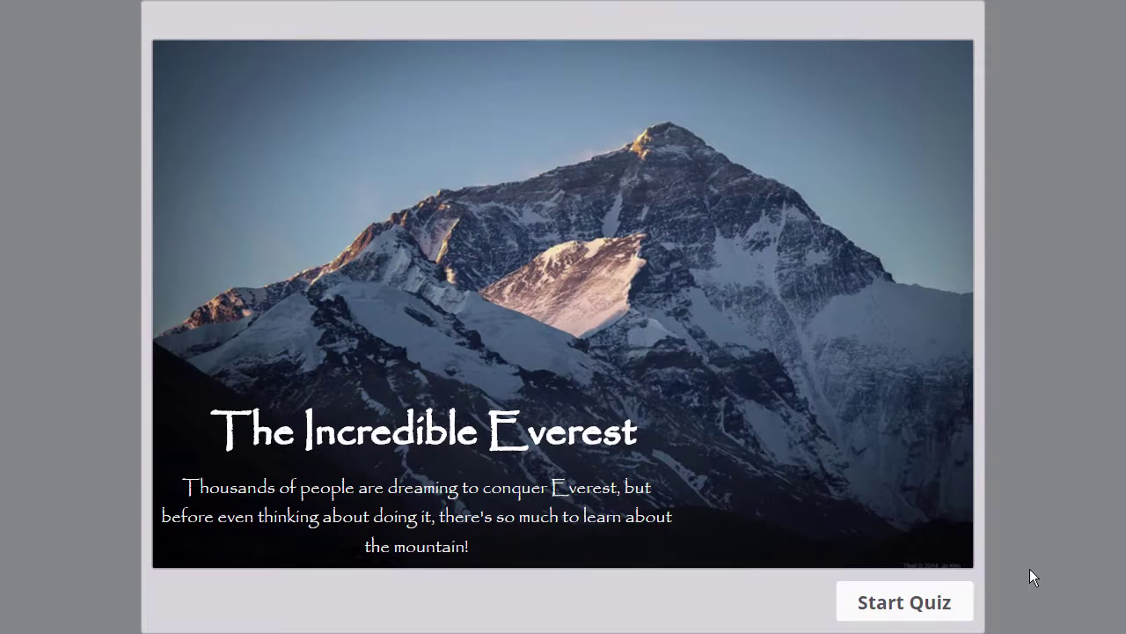
{"action": "left_click", "coordinate": [904, 609]}
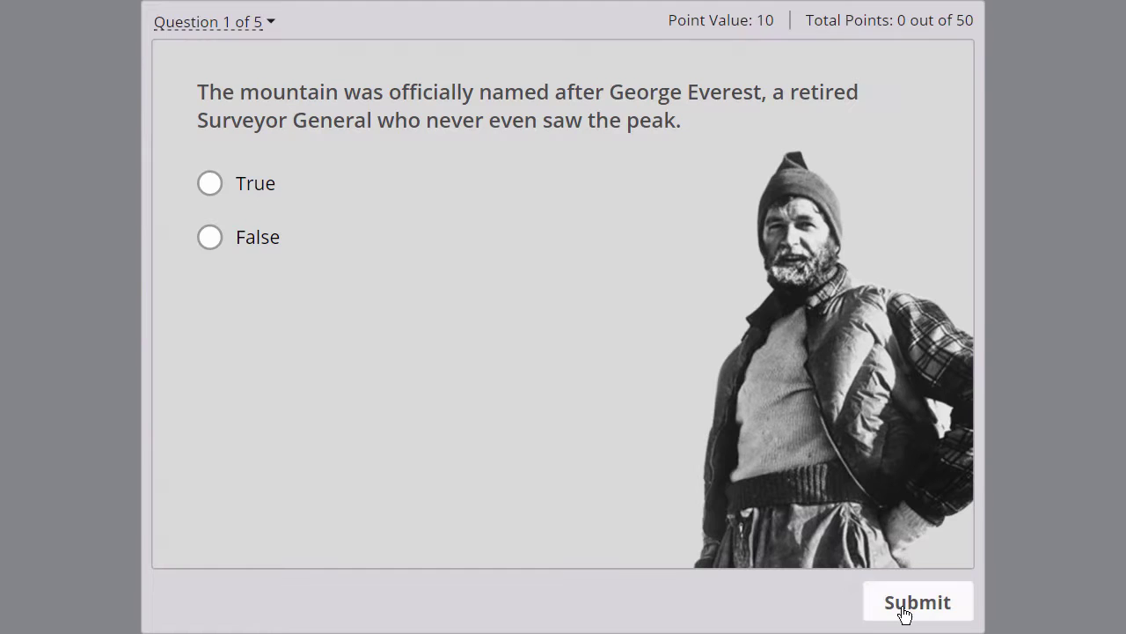
{"action": "left_click", "coordinate": [209, 188]}
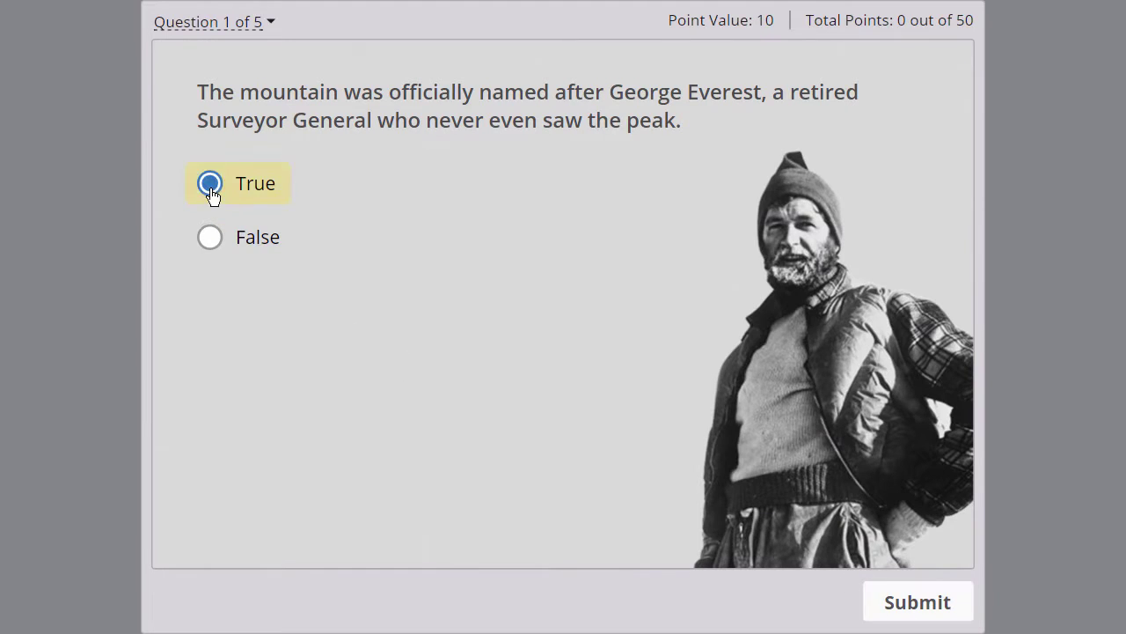
{"action": "left_click", "coordinate": [923, 606]}
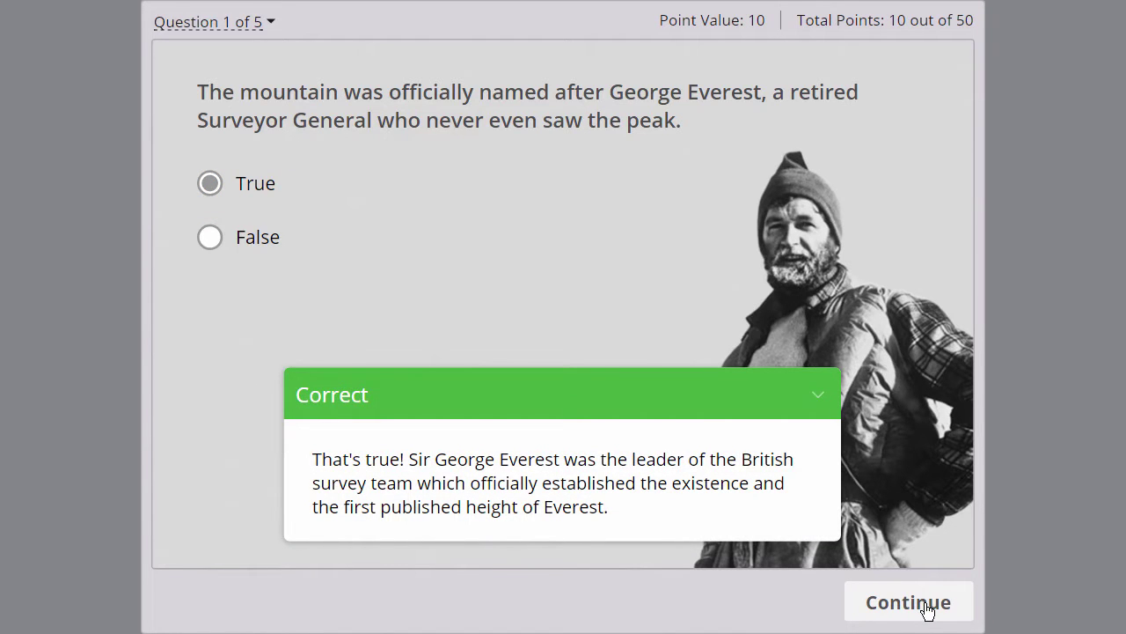
{"action": "left_click", "coordinate": [926, 610]}
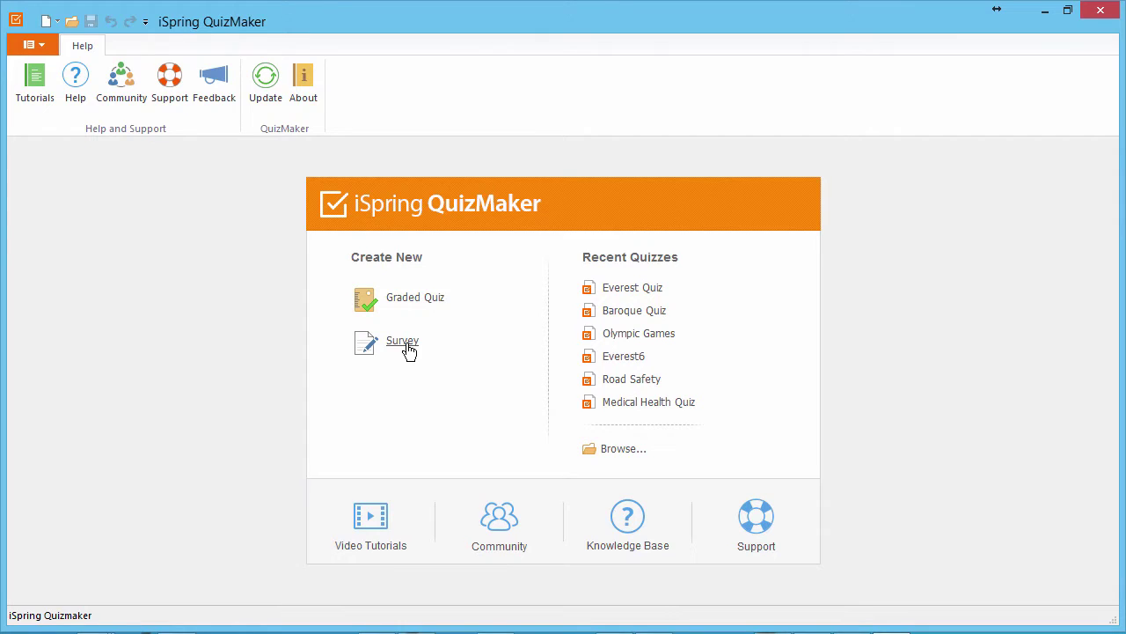
Step: Create a graded quiz whose intro slide is titled 'The Incredible Everest', with a pasted description about conquering Everest
{"action": "left_click", "coordinate": [416, 299]}
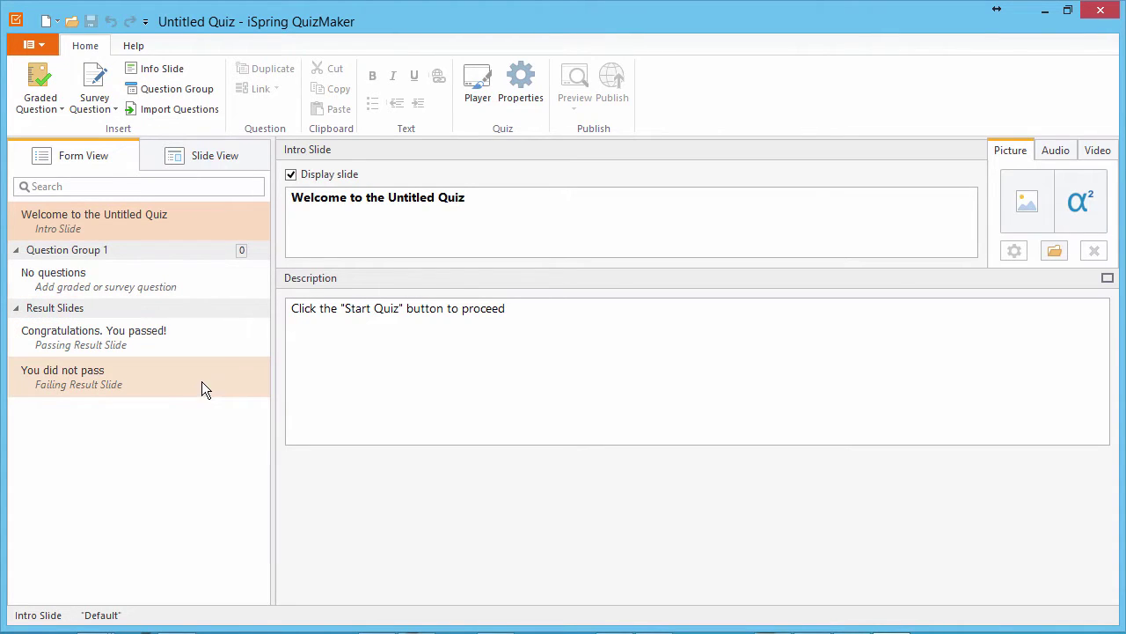
{"action": "left_click", "coordinate": [293, 180]}
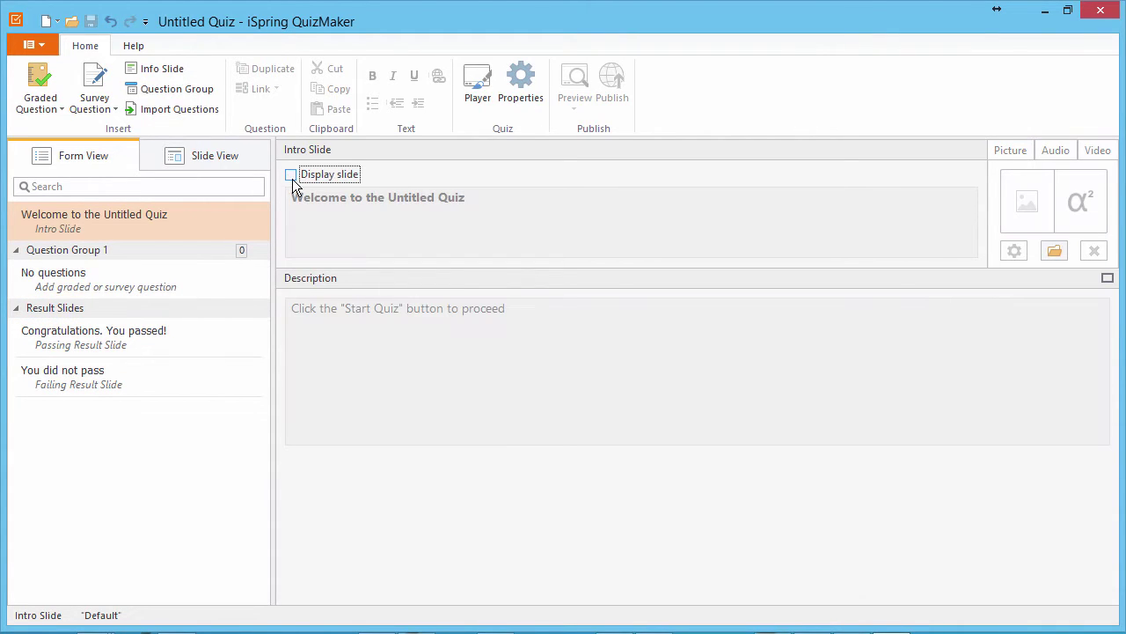
{"action": "left_click", "coordinate": [292, 176]}
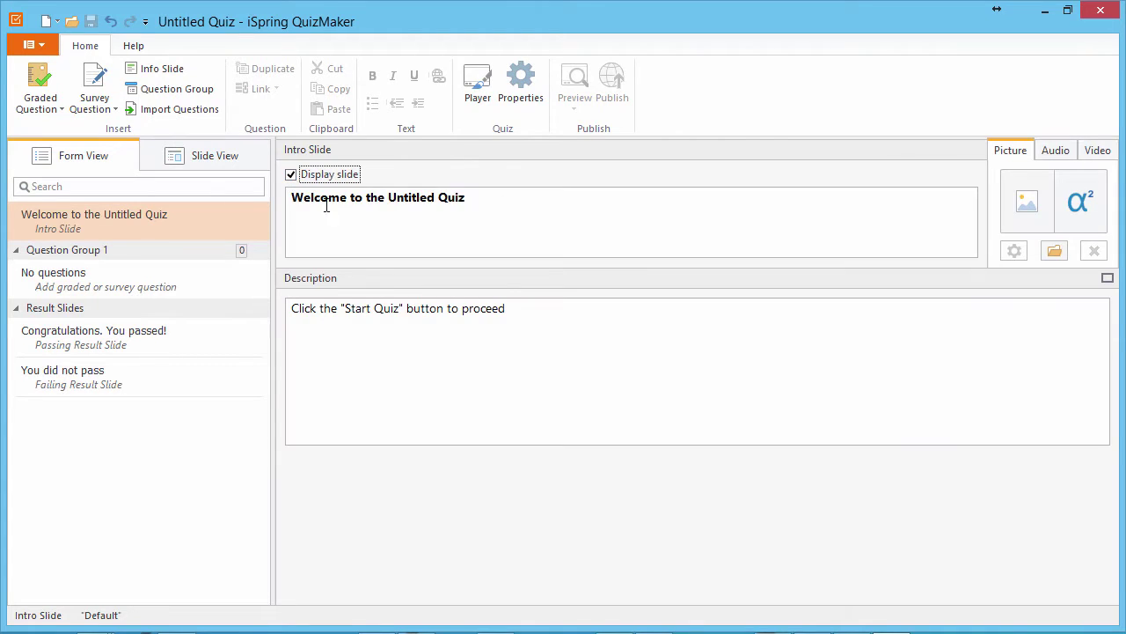
{"action": "triple_click", "coordinate": [322, 203]}
{"action": "type", "text": "The Incredible Everest"}
{"action": "key", "text": "Tab"}
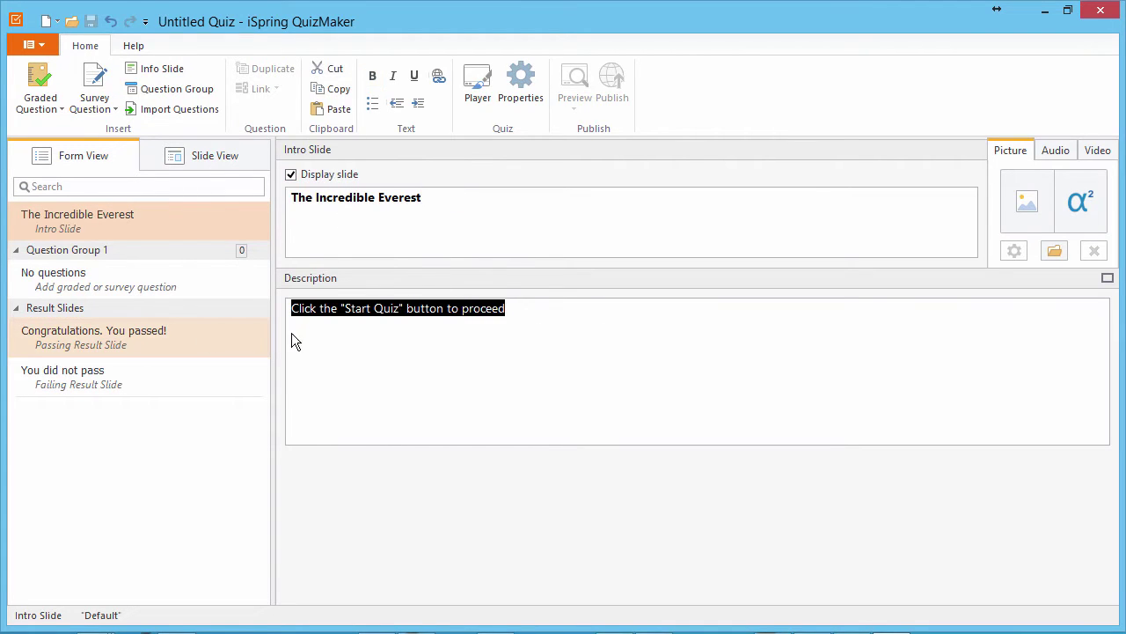
{"action": "type", "text": "Thousands of people are dreaming to conquer Everest, but before even thinking about doing it, there's so much to learn about the mountain!"}
{"action": "key", "text": "alt"}
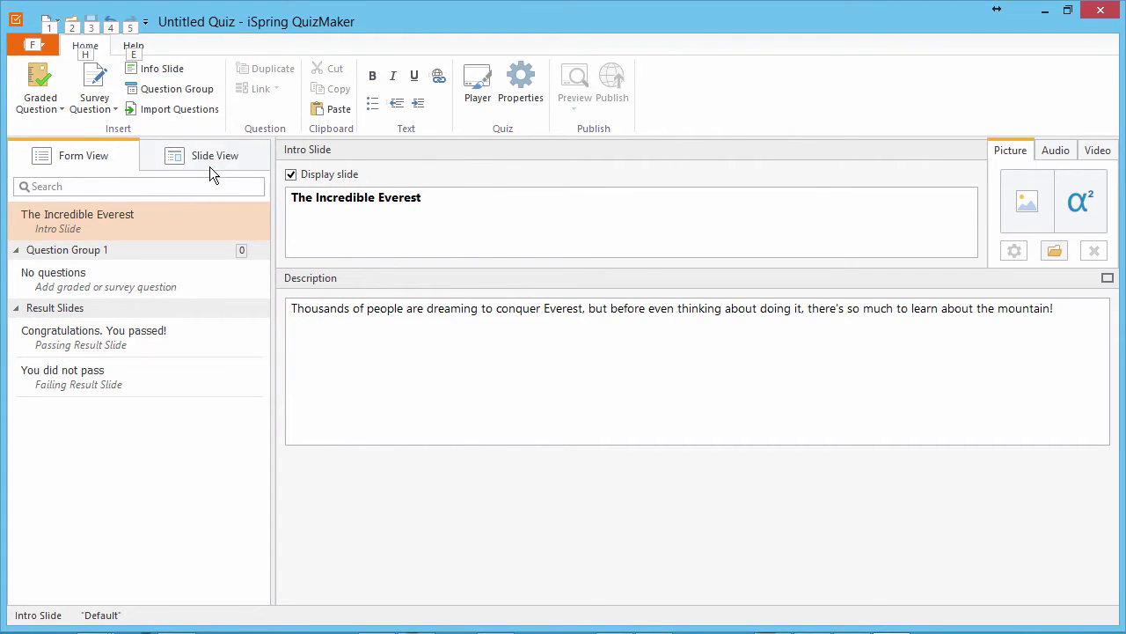
Step: In Slide View, keep the Default design theme for the quiz
{"action": "left_click", "coordinate": [210, 166]}
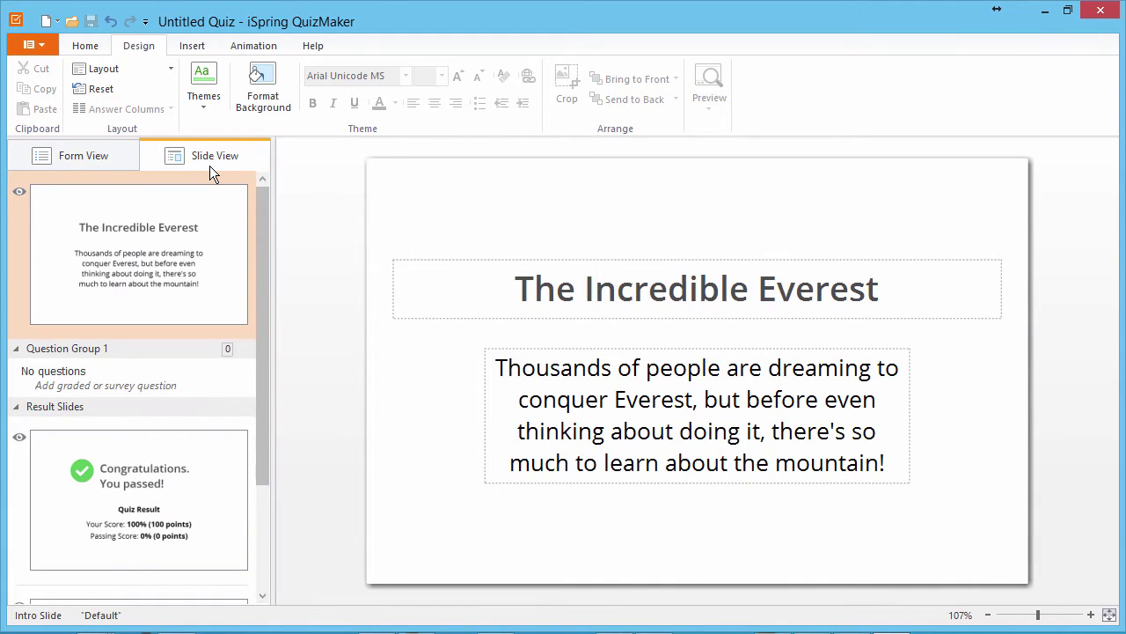
{"action": "left_click", "coordinate": [206, 110]}
{"action": "left_click", "coordinate": [215, 236]}
Step: Set the intro slide's background to the Everest photo from file
{"action": "left_click", "coordinate": [268, 115]}
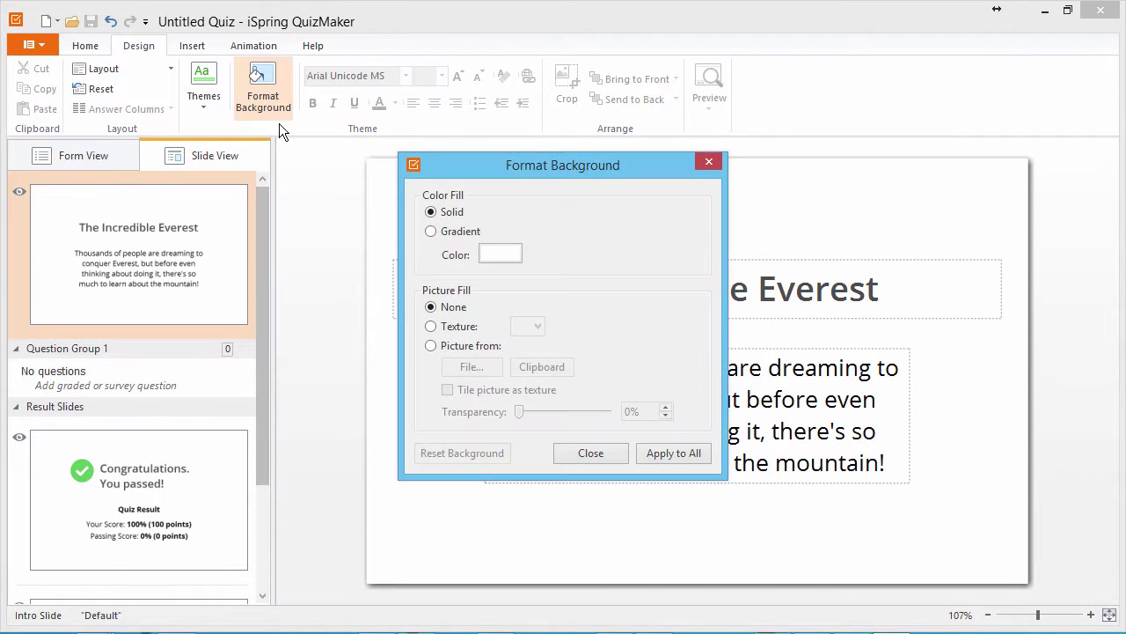
{"action": "left_click", "coordinate": [457, 348]}
{"action": "left_click", "coordinate": [473, 369]}
{"action": "double_click", "coordinate": [474, 249]}
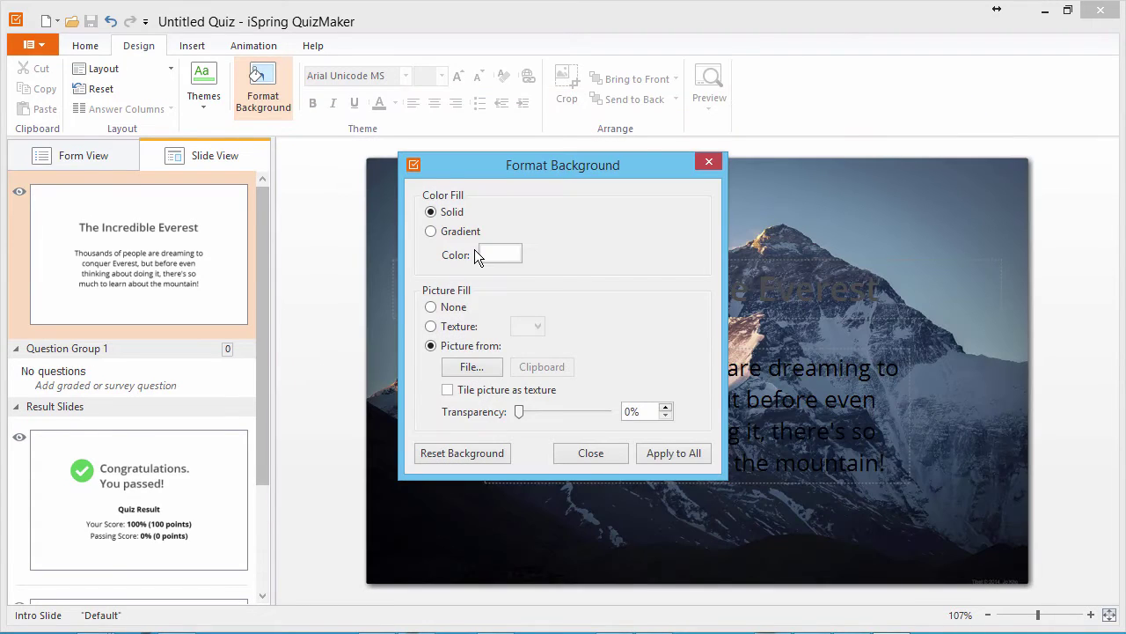
{"action": "left_click", "coordinate": [589, 450]}
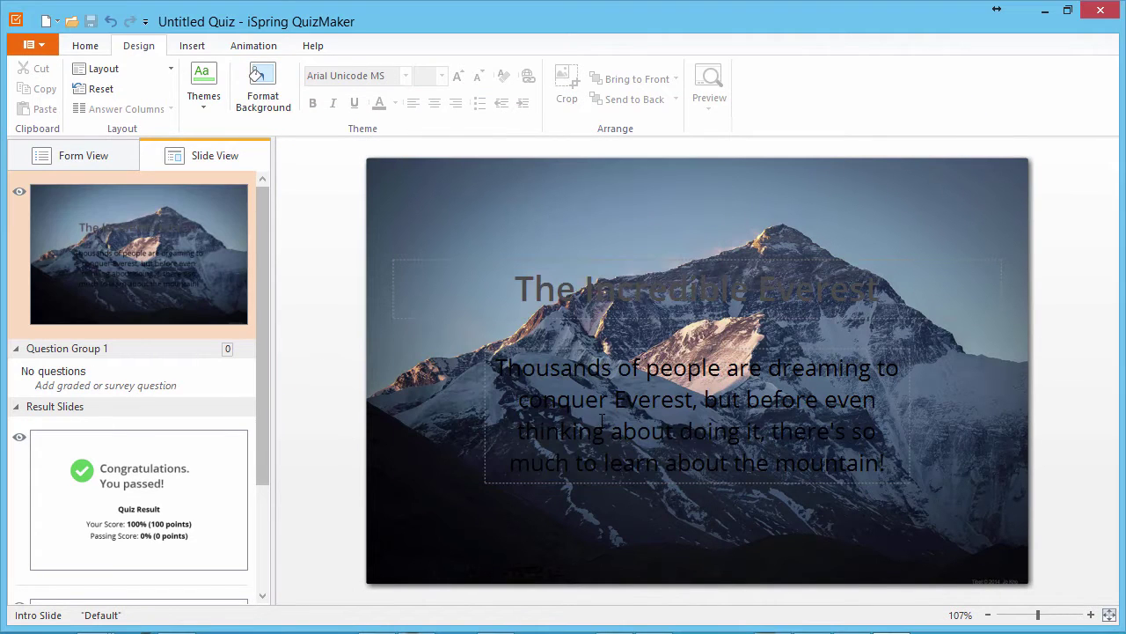
Step: Make the intro title and description text white
{"action": "left_click", "coordinate": [602, 296]}
{"action": "key", "text": "ctrl+a"}
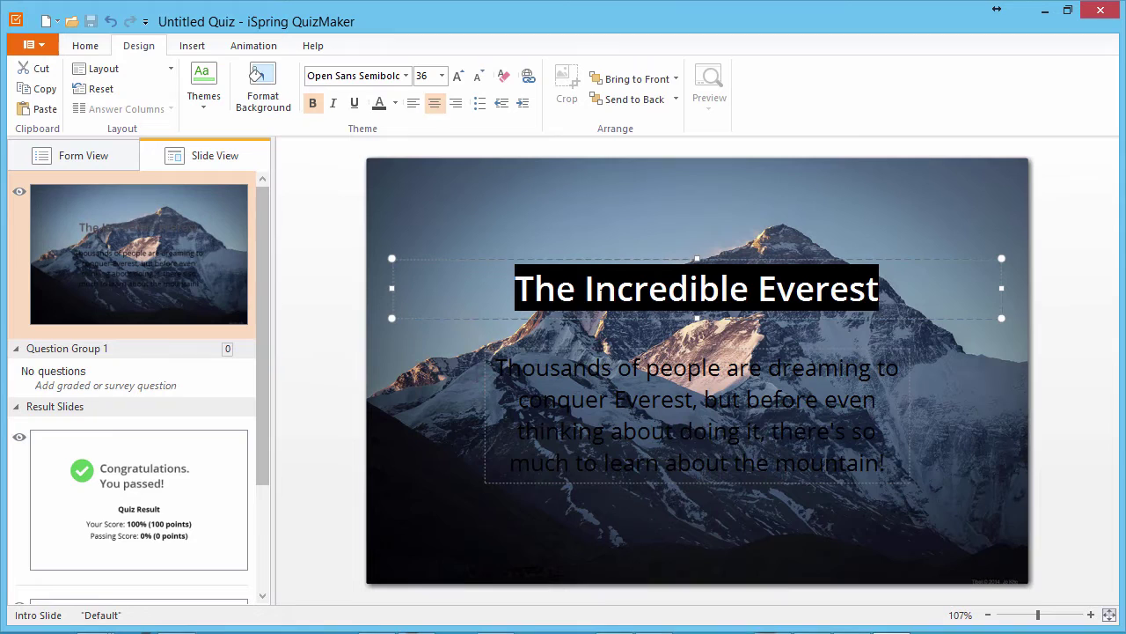
{"action": "left_click", "coordinate": [395, 103]}
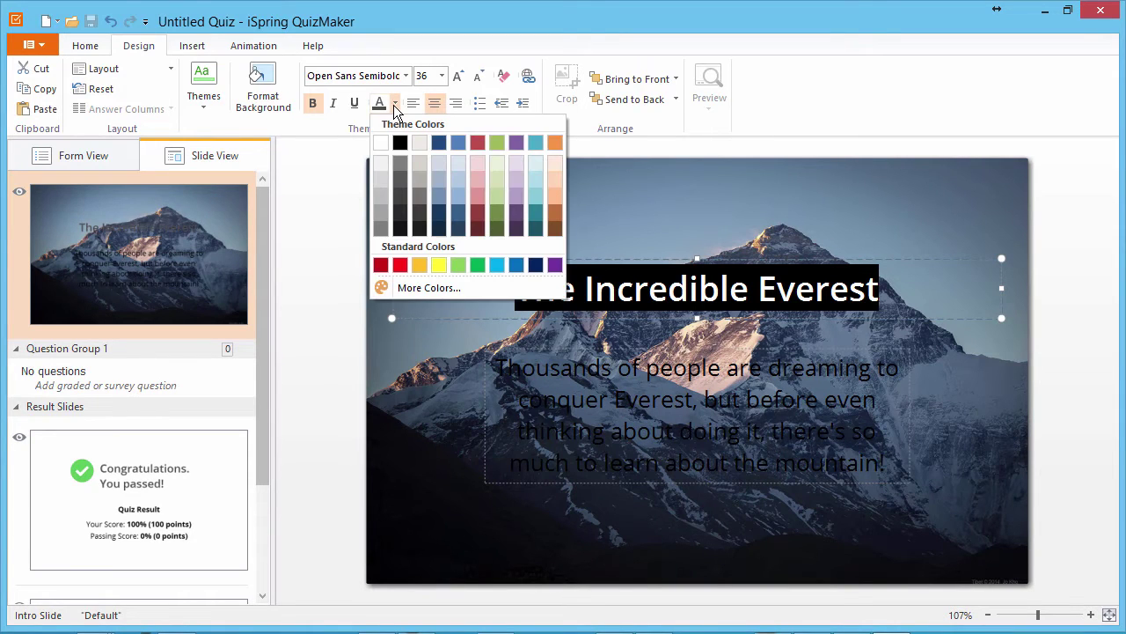
{"action": "left_click", "coordinate": [383, 143]}
{"action": "key", "text": "Tab"}
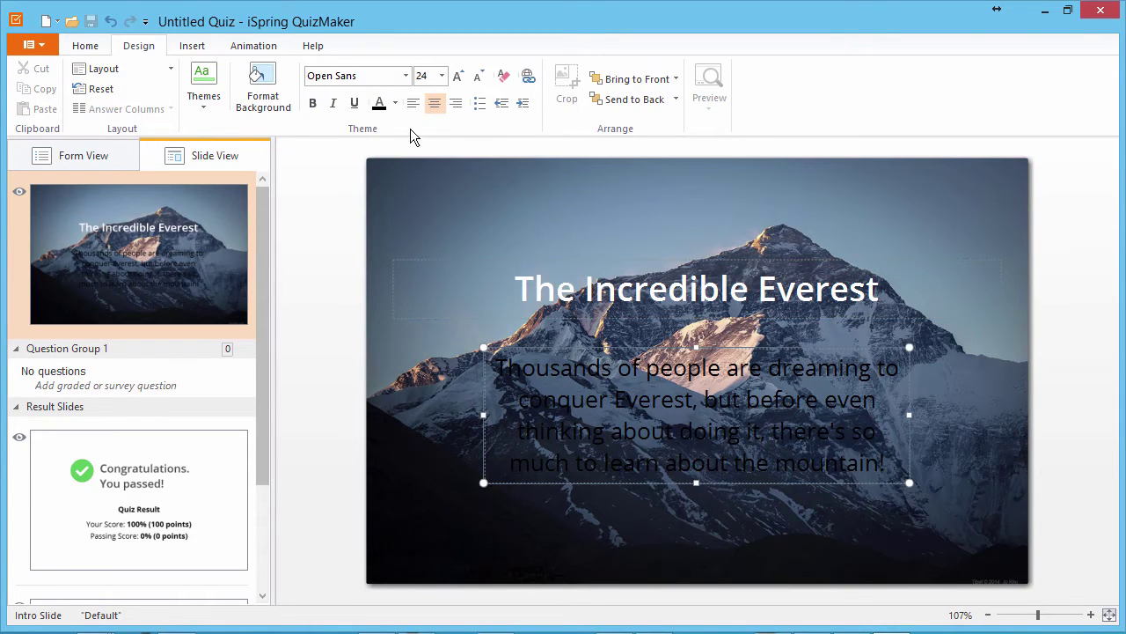
{"action": "left_click", "coordinate": [395, 103]}
{"action": "left_click", "coordinate": [387, 144]}
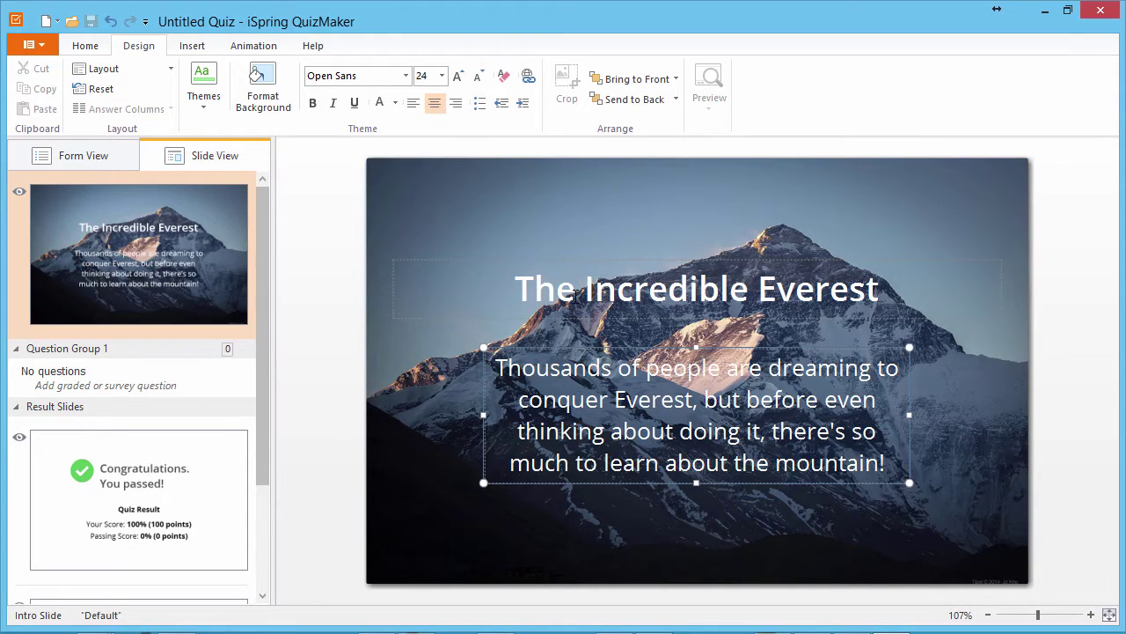
Step: Set the title and description font to Papyrus
{"action": "key", "text": "Tab"}
{"action": "key", "text": "ctrl+a"}
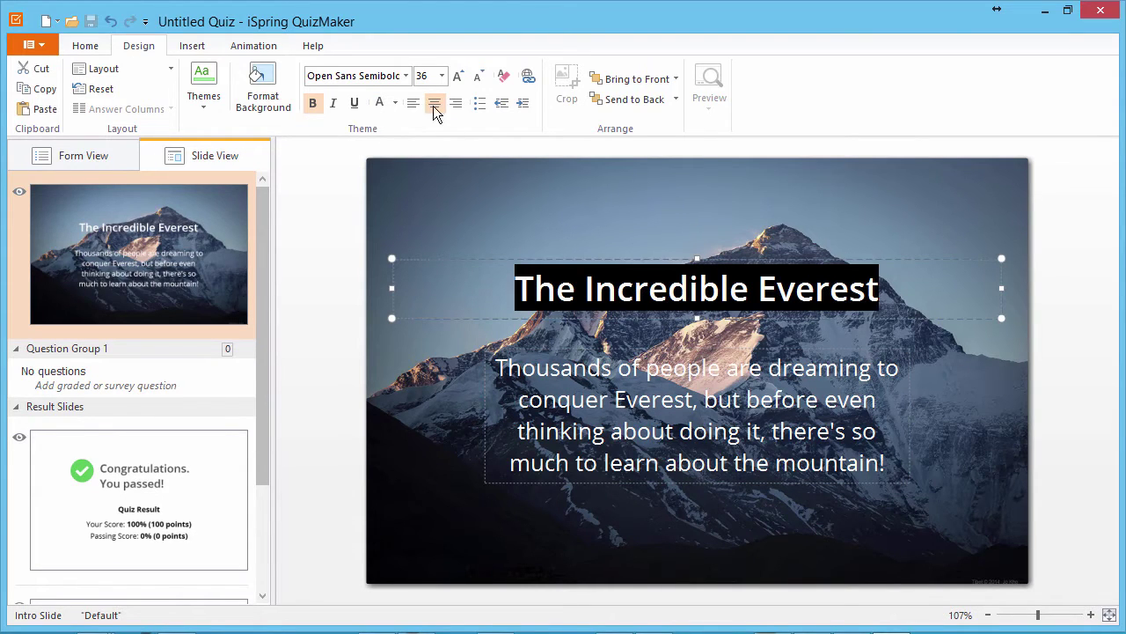
{"action": "left_click", "coordinate": [408, 75]}
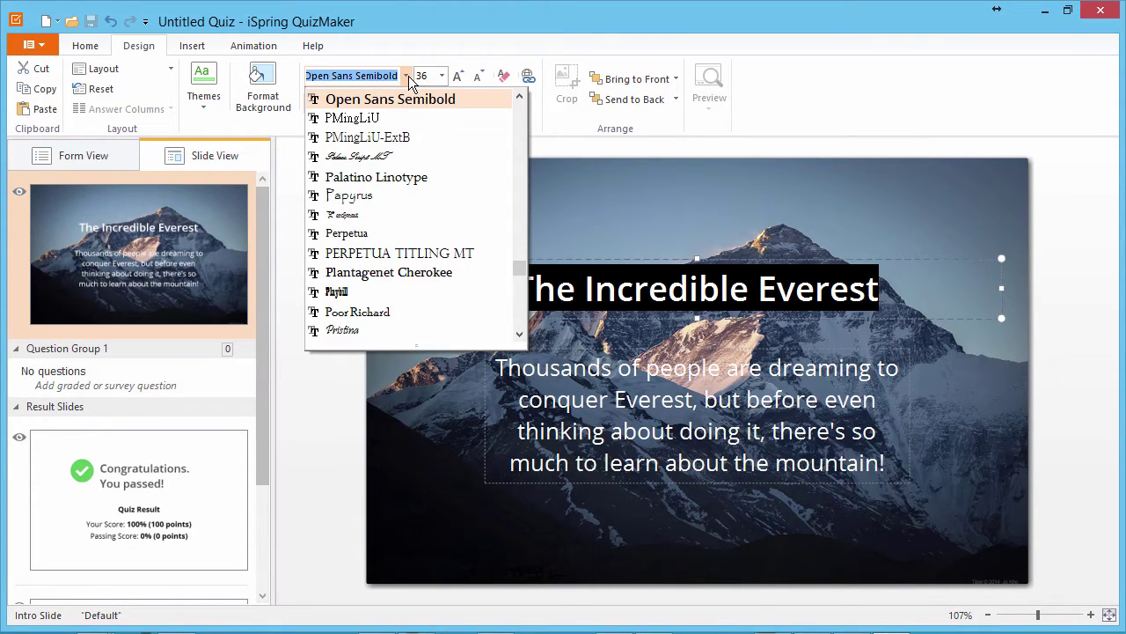
{"action": "left_click", "coordinate": [382, 197]}
{"action": "key", "text": "Tab"}
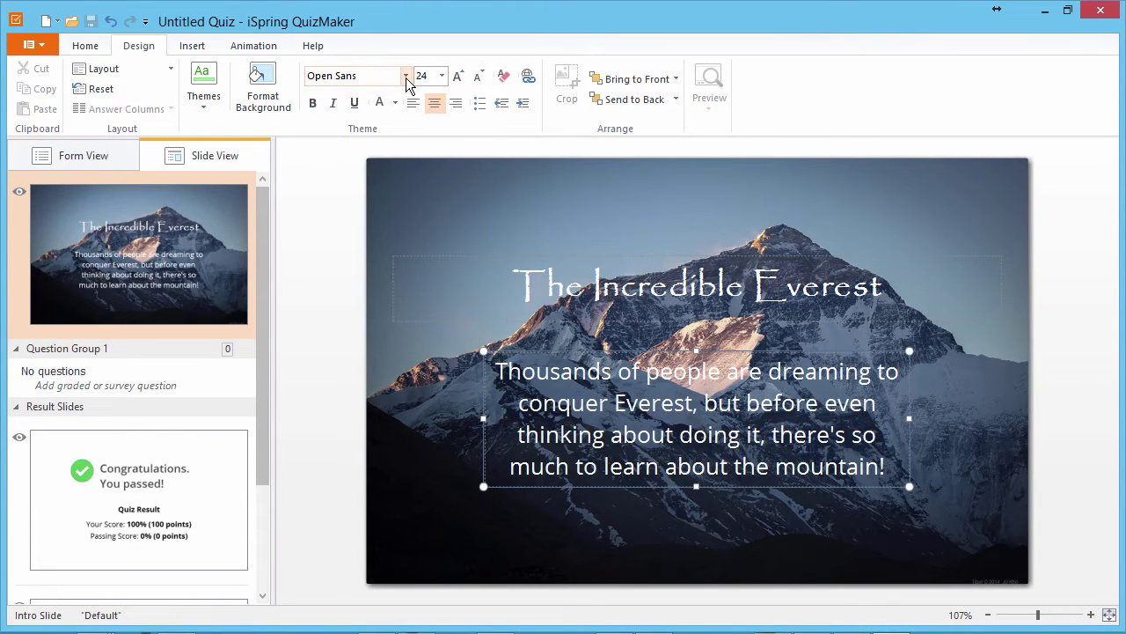
{"action": "left_click", "coordinate": [405, 78]}
{"action": "left_click", "coordinate": [370, 253]}
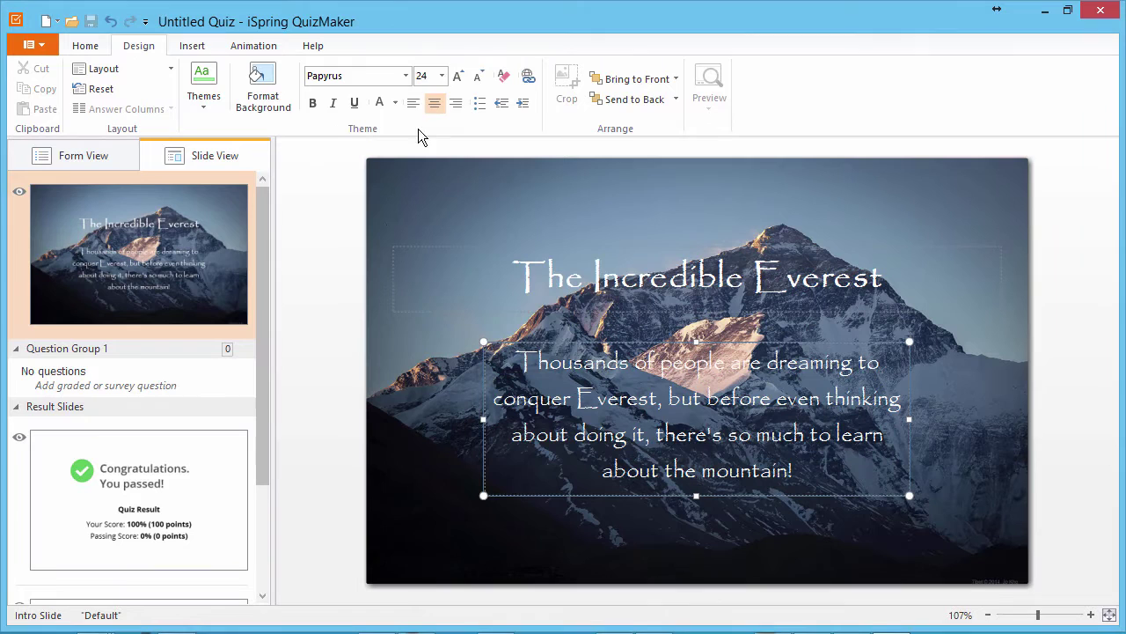
Step: Shrink the description to 16 pt and drag both text boxes toward the slide bottom
{"action": "left_click", "coordinate": [440, 78]}
{"action": "scroll", "coordinate": [443, 122], "scroll_direction": "up", "scroll_amount": 2}
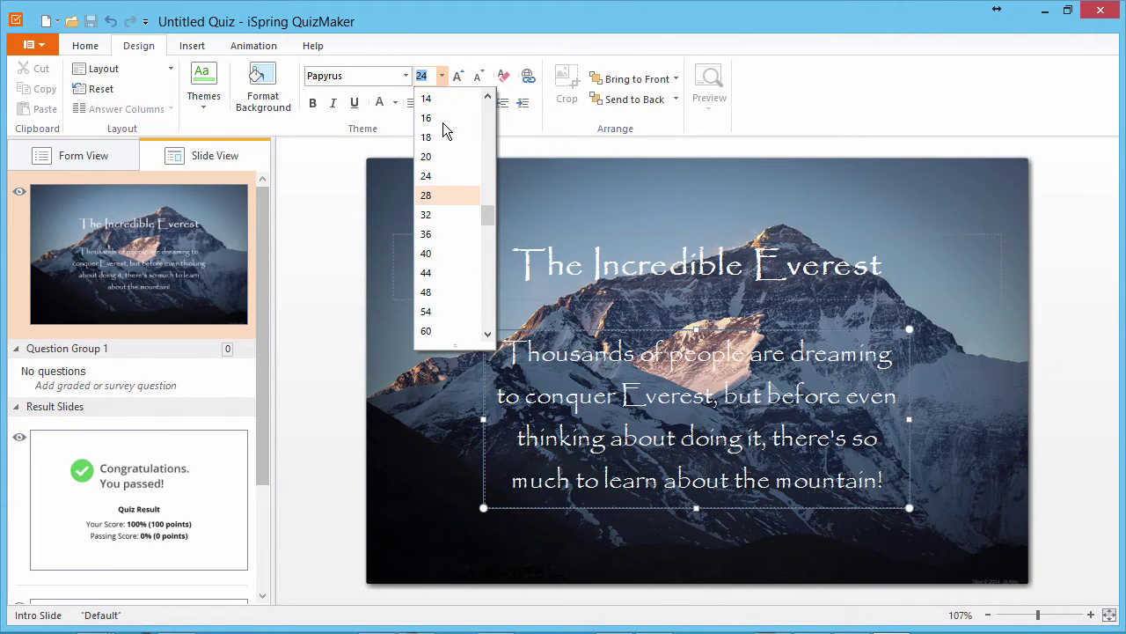
{"action": "left_click", "coordinate": [442, 121]}
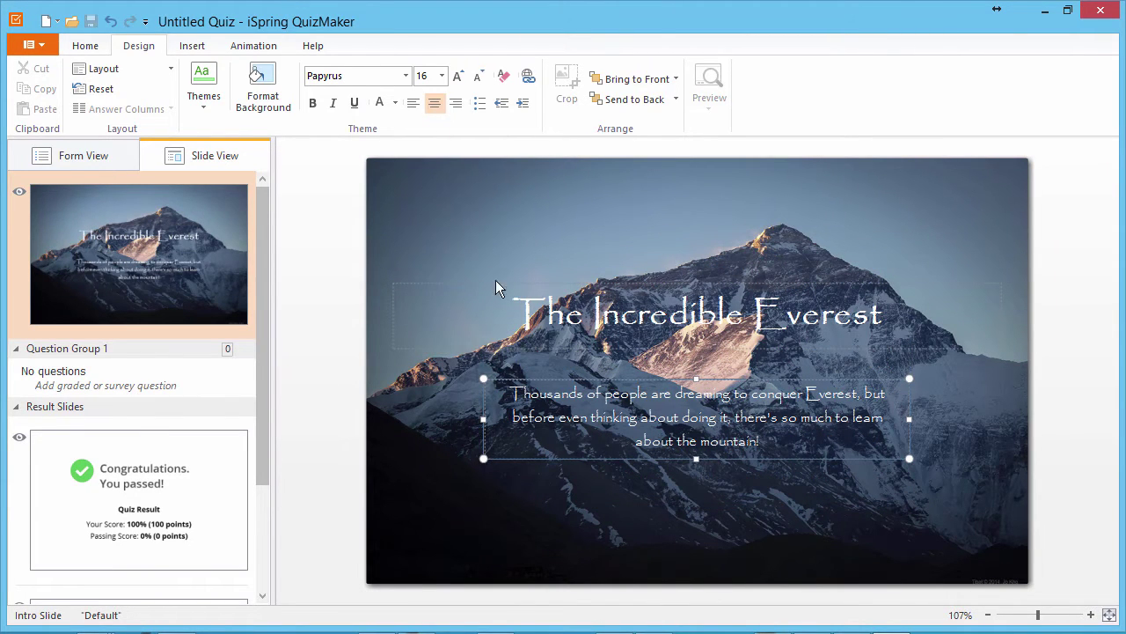
{"action": "left_click_drag", "start_coordinate": [516, 391], "coordinate": [414, 503]}
{"action": "left_click_drag", "start_coordinate": [531, 284], "coordinate": [416, 447]}
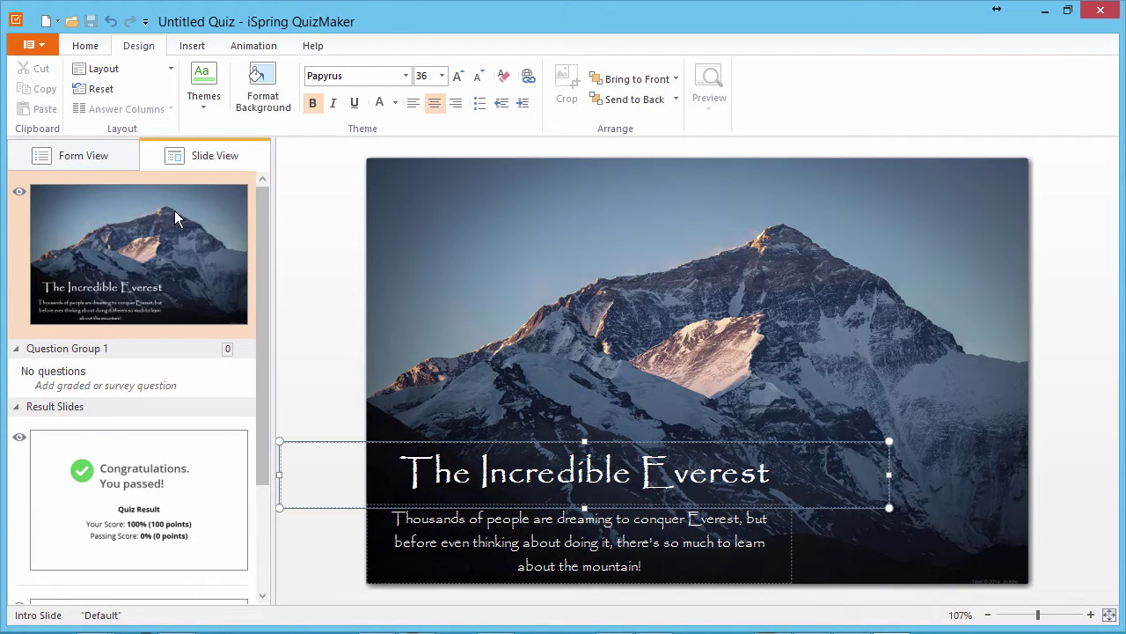
Step: Add a True/False question stating the peak was named after George Everest, with True correct
{"action": "left_click", "coordinate": [91, 156]}
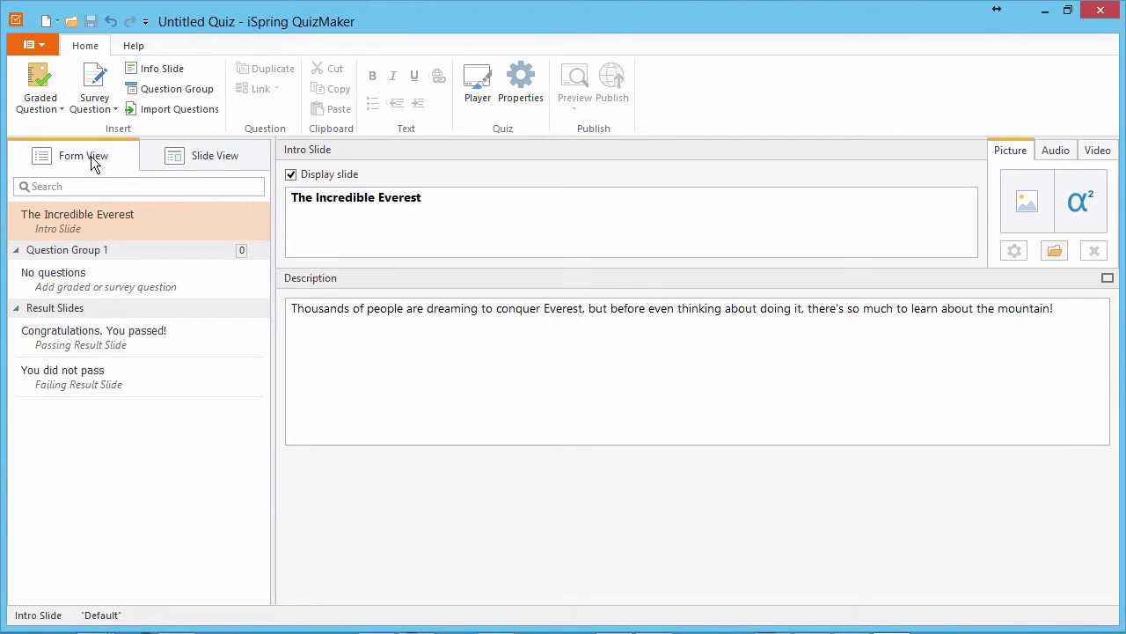
{"action": "left_click", "coordinate": [62, 109]}
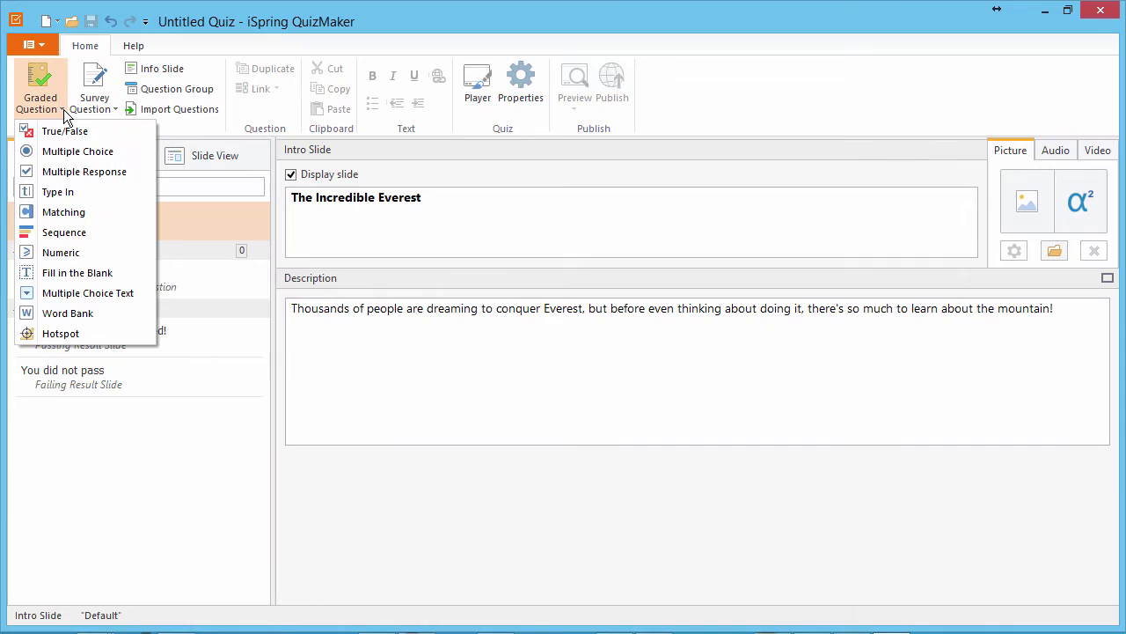
{"action": "left_click", "coordinate": [115, 110]}
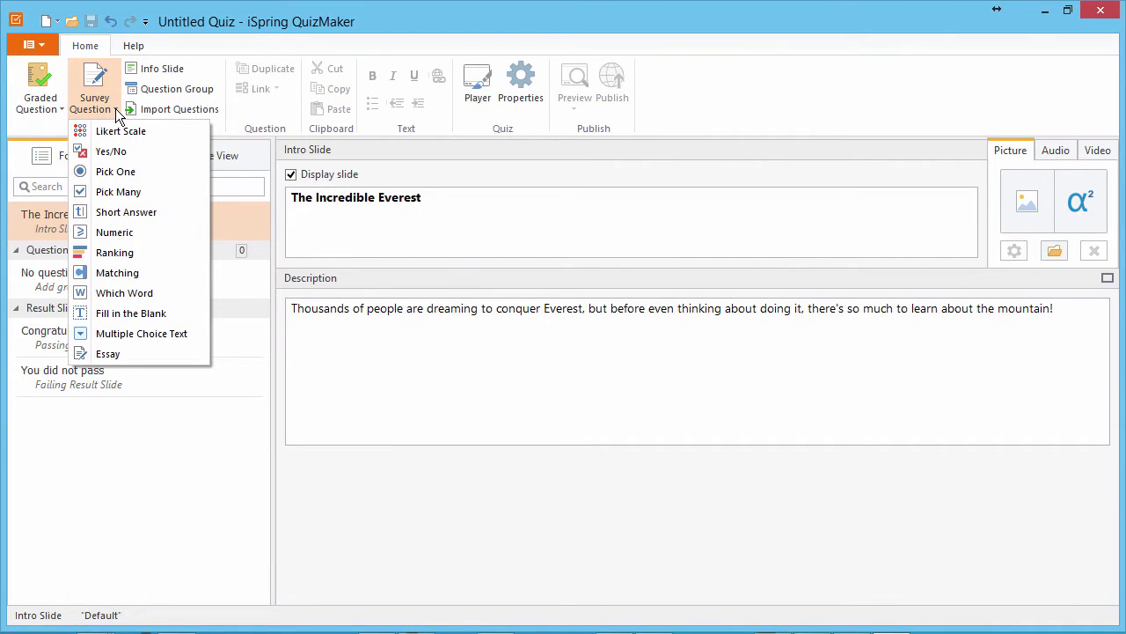
{"action": "left_click", "coordinate": [63, 110]}
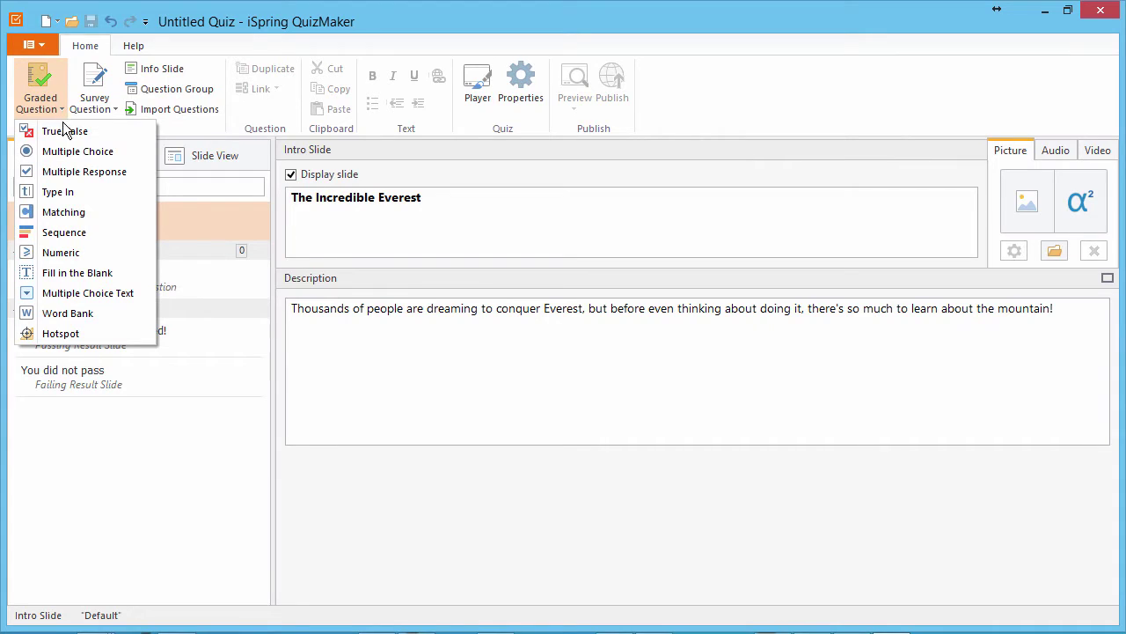
{"action": "left_click", "coordinate": [63, 130]}
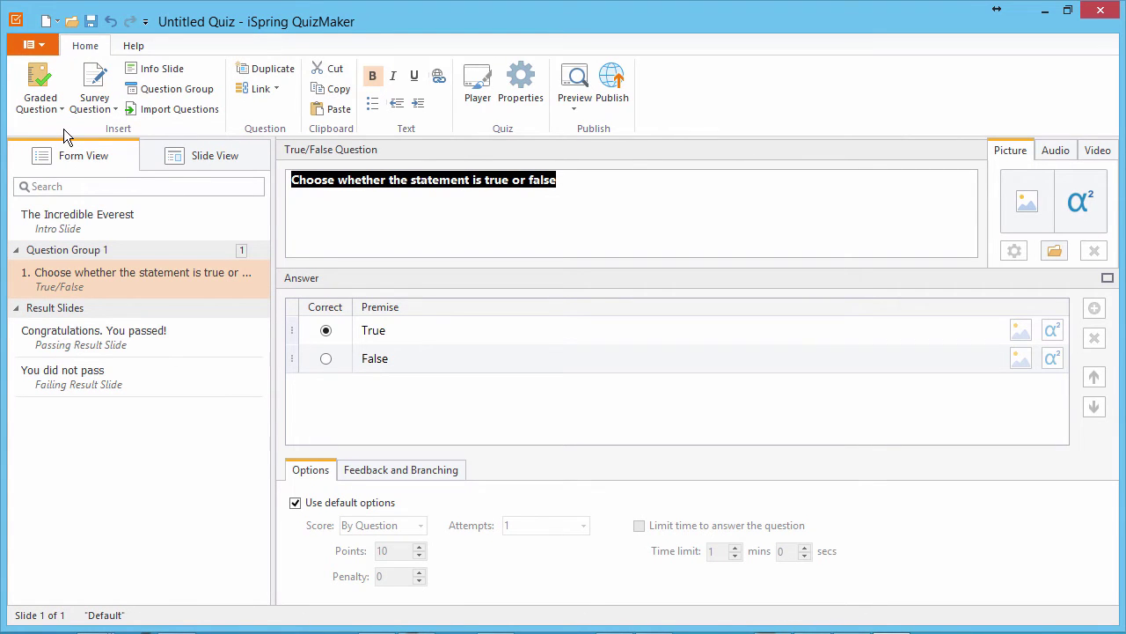
{"action": "type", "text": "The mountain was officially named after George Everest, a retired Surveyor General who never even saw the peak."}
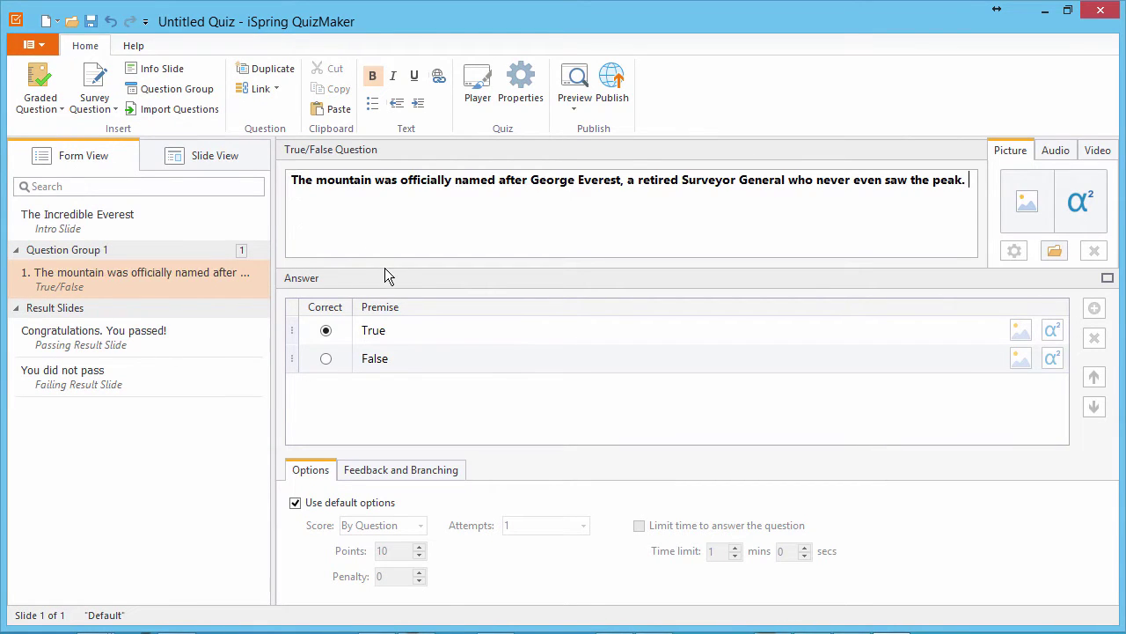
{"action": "left_click", "coordinate": [325, 336]}
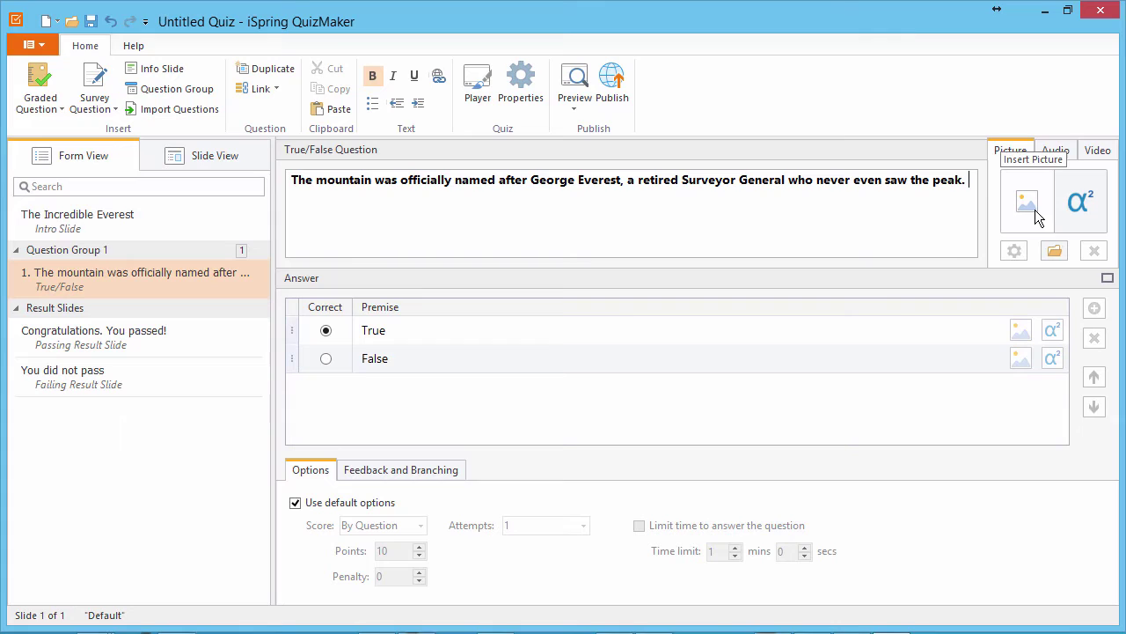
{"action": "left_click", "coordinate": [1059, 148]}
{"action": "left_click", "coordinate": [1104, 153]}
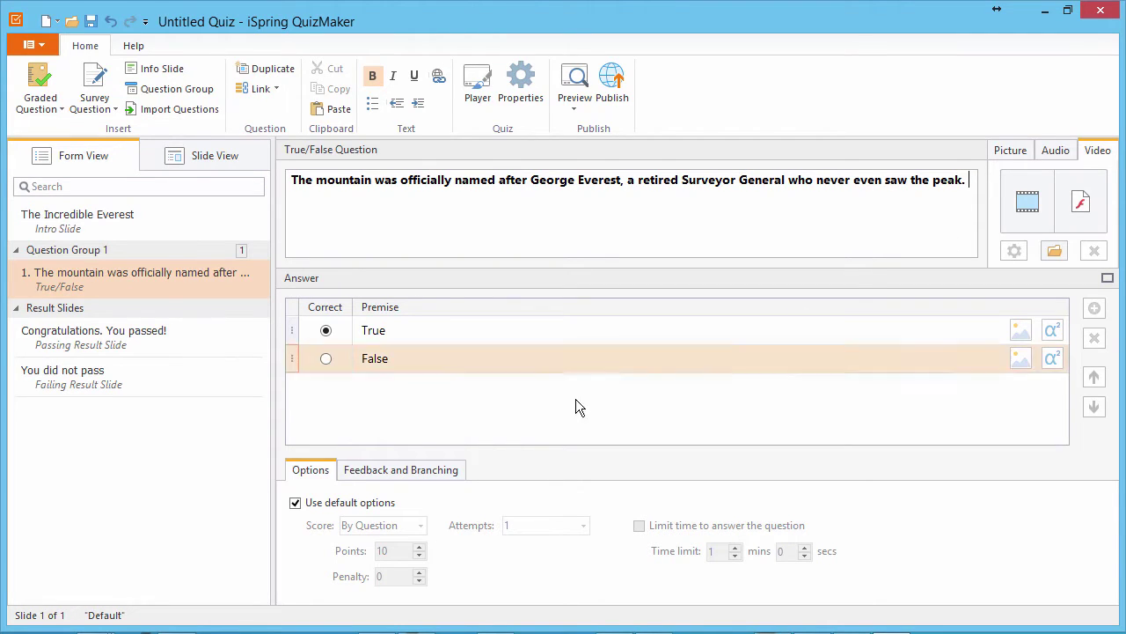
Step: Switch the question to By Question feedback and paste custom Correct and Incorrect messages
{"action": "left_click", "coordinate": [297, 505]}
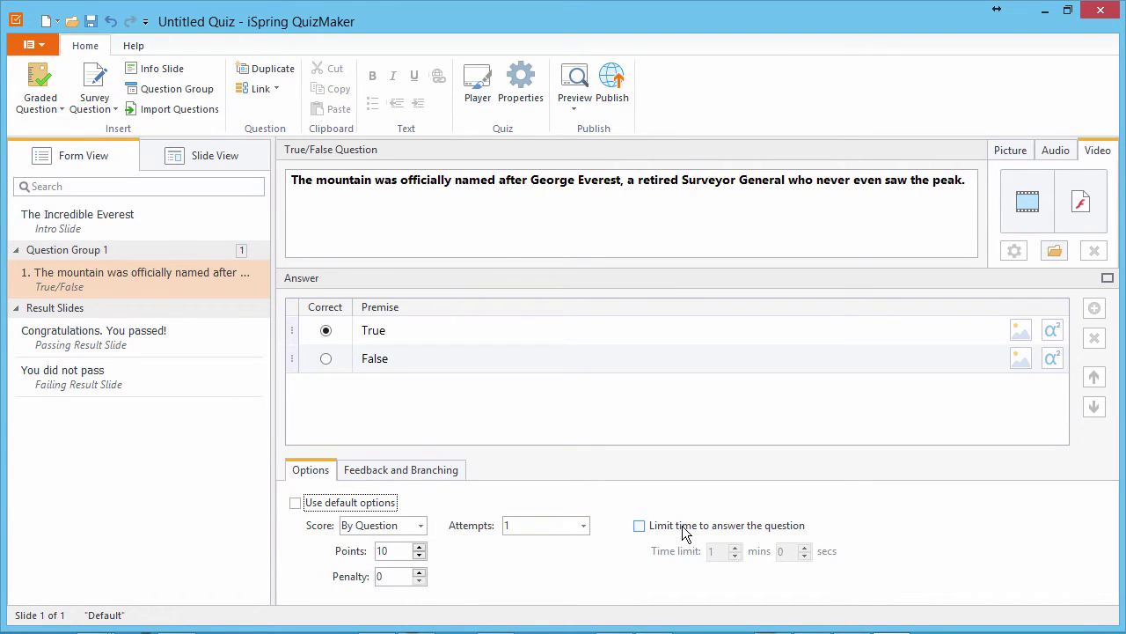
{"action": "left_click", "coordinate": [409, 476]}
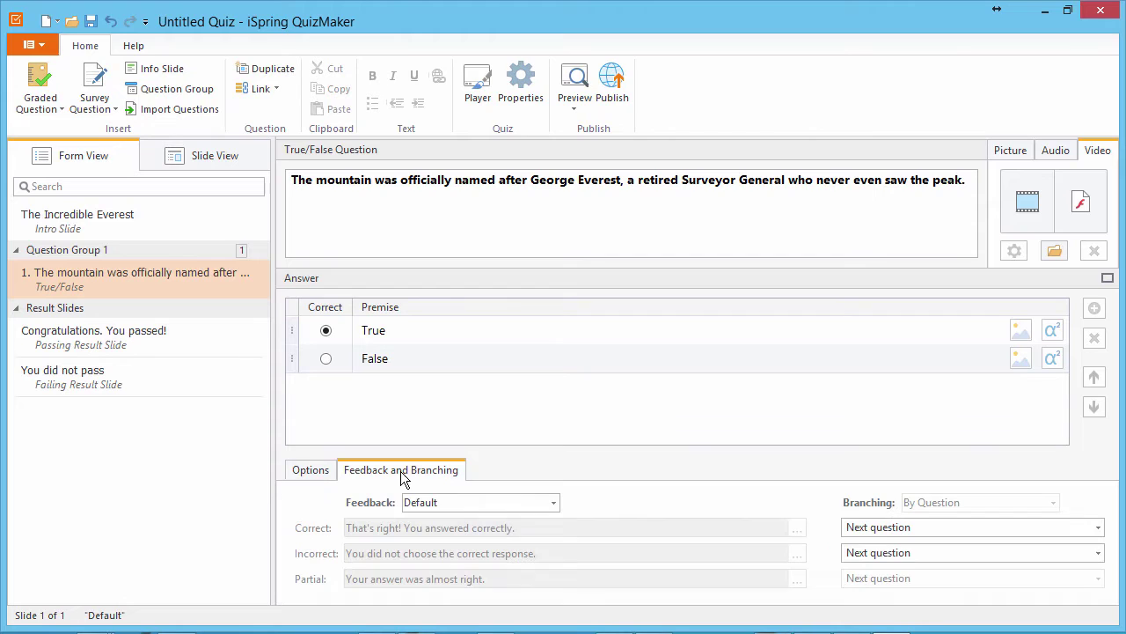
{"action": "left_click", "coordinate": [448, 506]}
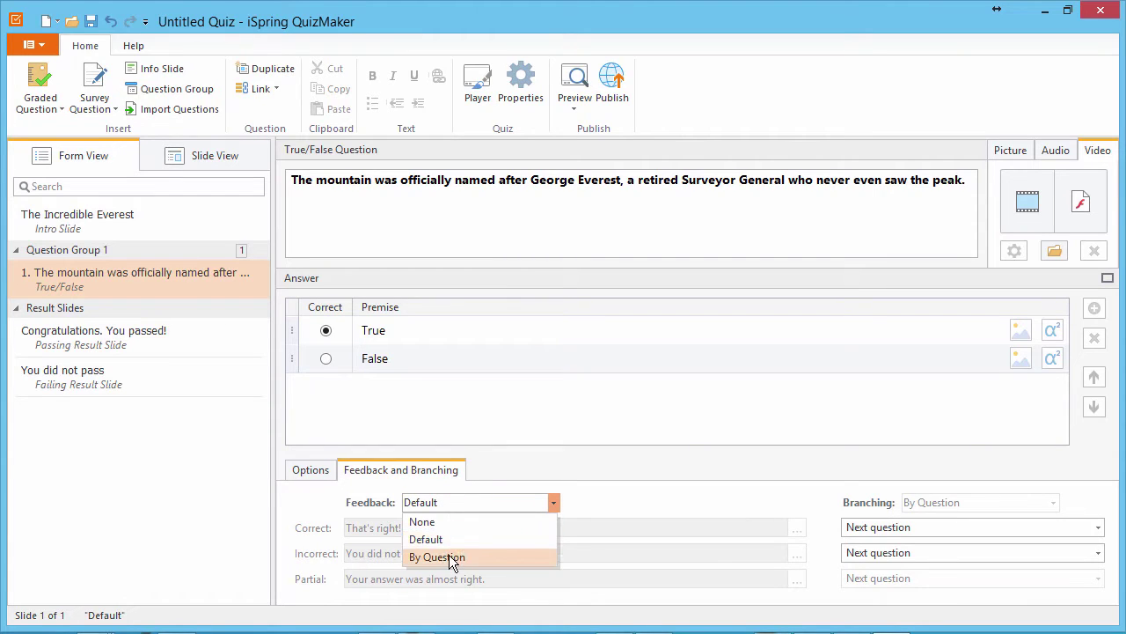
{"action": "left_click", "coordinate": [450, 557]}
{"action": "left_click_drag", "start_coordinate": [546, 528], "coordinate": [280, 525]}
{"action": "type", "text": "established the existence and the first published height of Everest."}
{"action": "left_click_drag", "start_coordinate": [543, 554], "coordinate": [303, 571]}
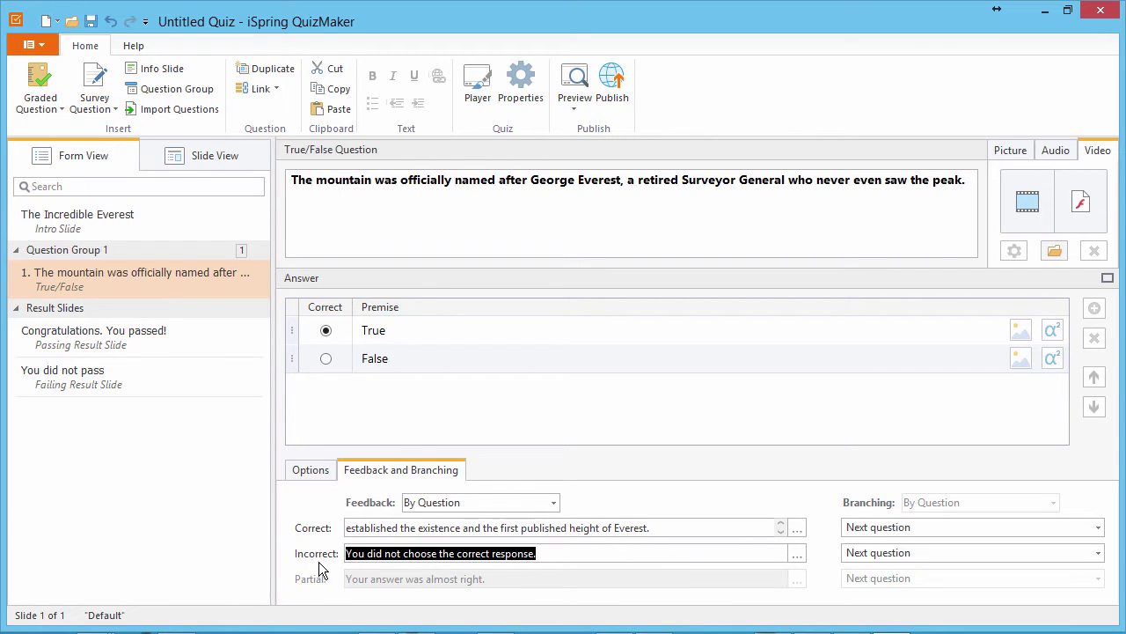
{"action": "key", "text": "ctrl+v"}
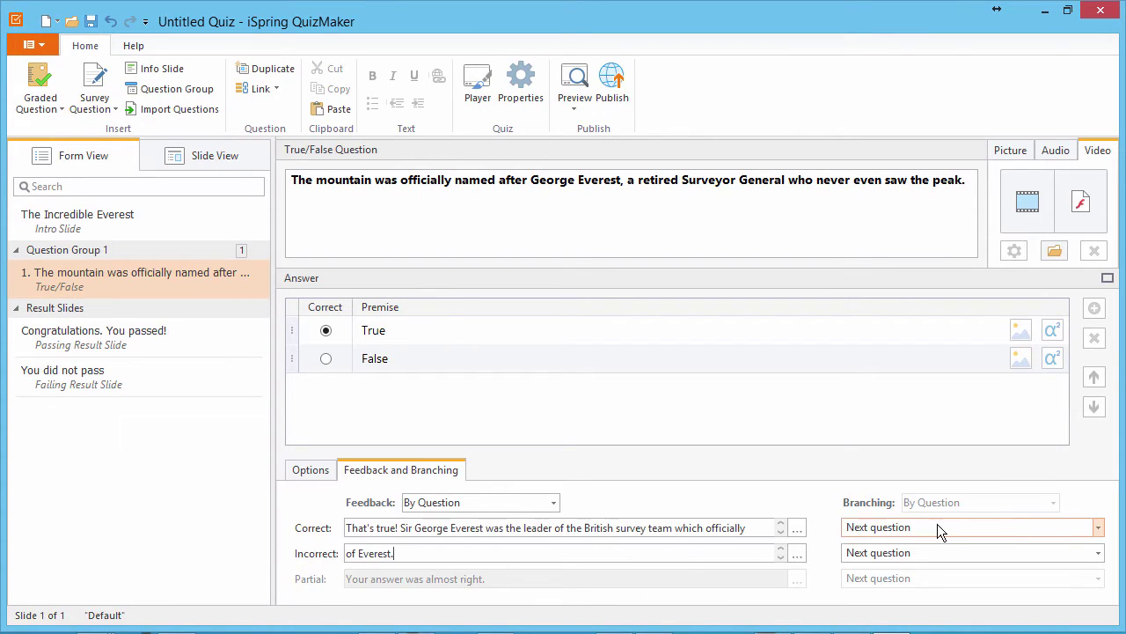
Step: Keep Next question as the branching for both correct and incorrect answers
{"action": "left_click", "coordinate": [937, 526]}
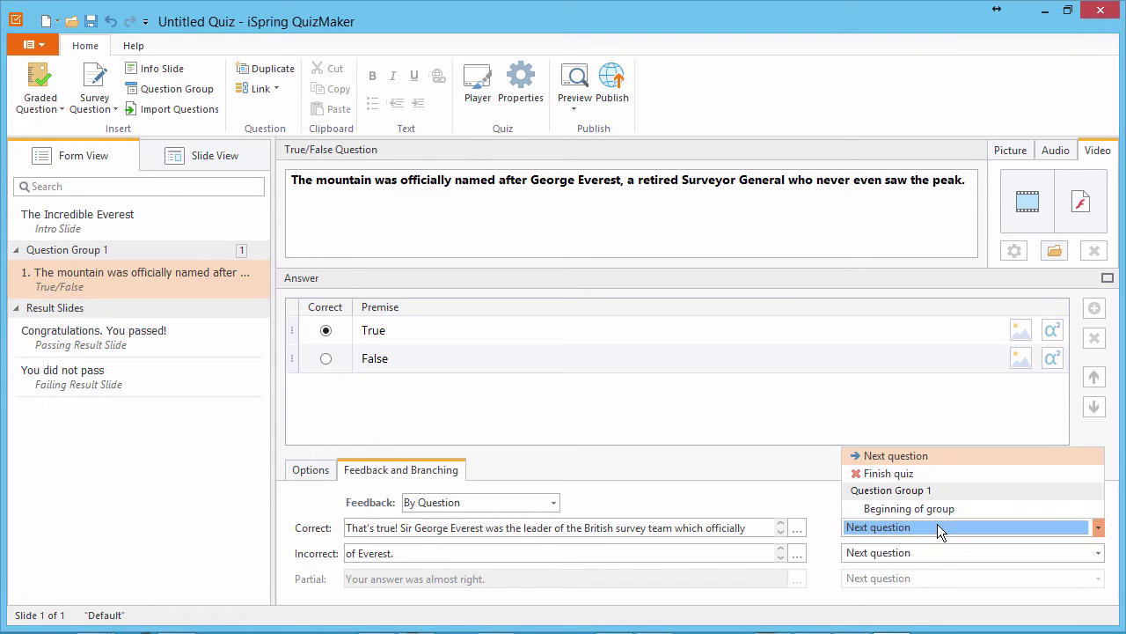
{"action": "left_click", "coordinate": [937, 526]}
{"action": "left_click", "coordinate": [933, 553]}
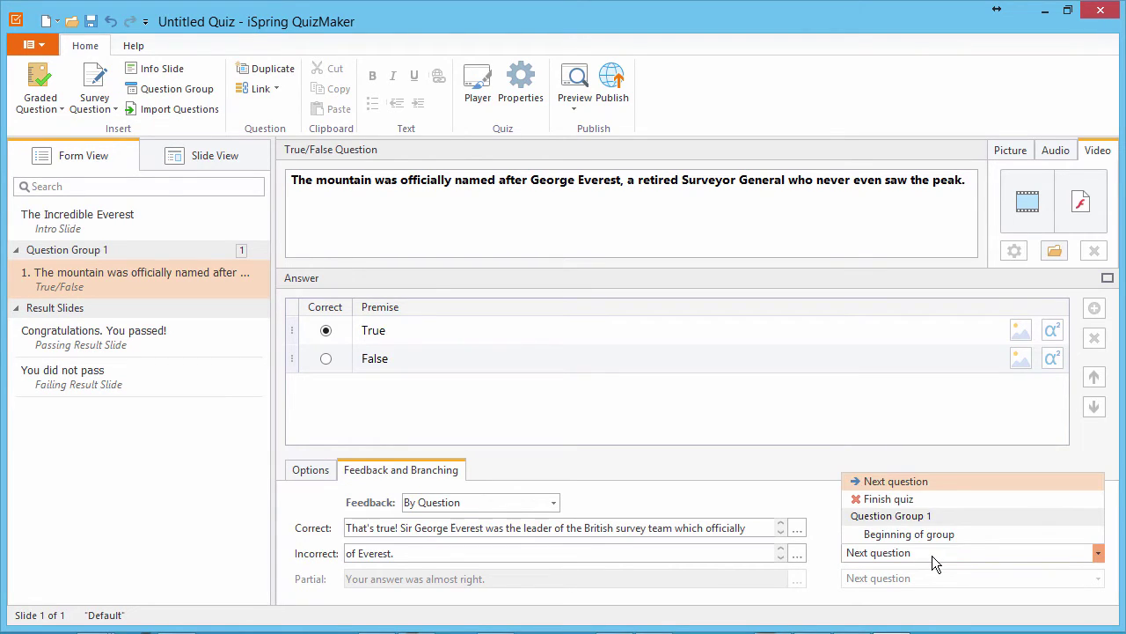
{"action": "left_click", "coordinate": [932, 555]}
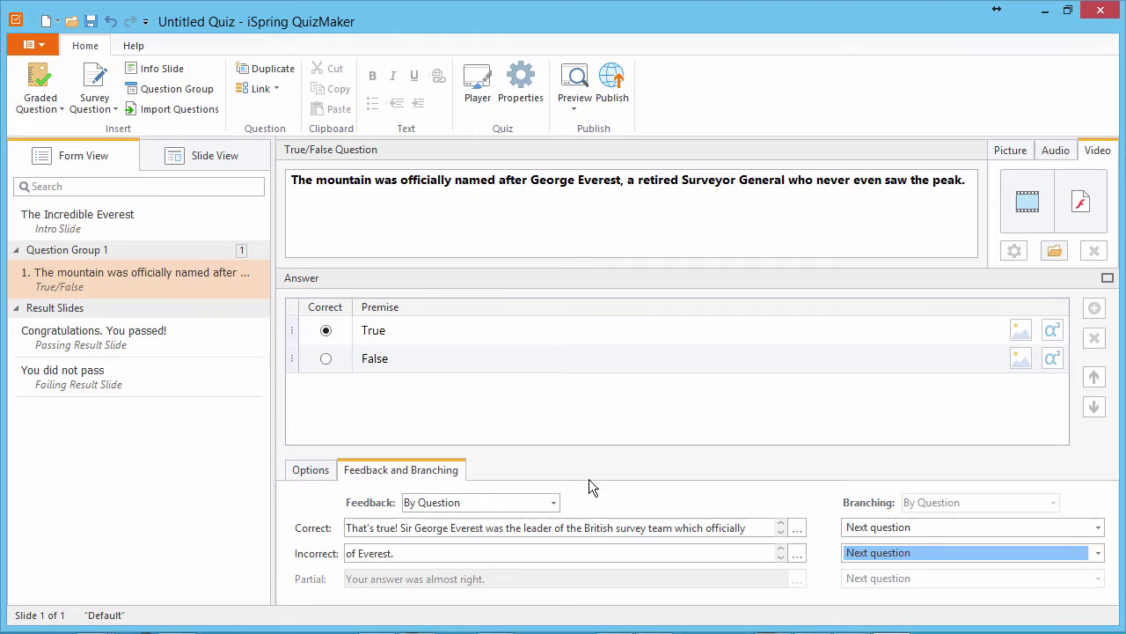
Step: Give the George Everest slide a black-and-white mountaineer photo background from file, then return to Form View
{"action": "left_click", "coordinate": [212, 159]}
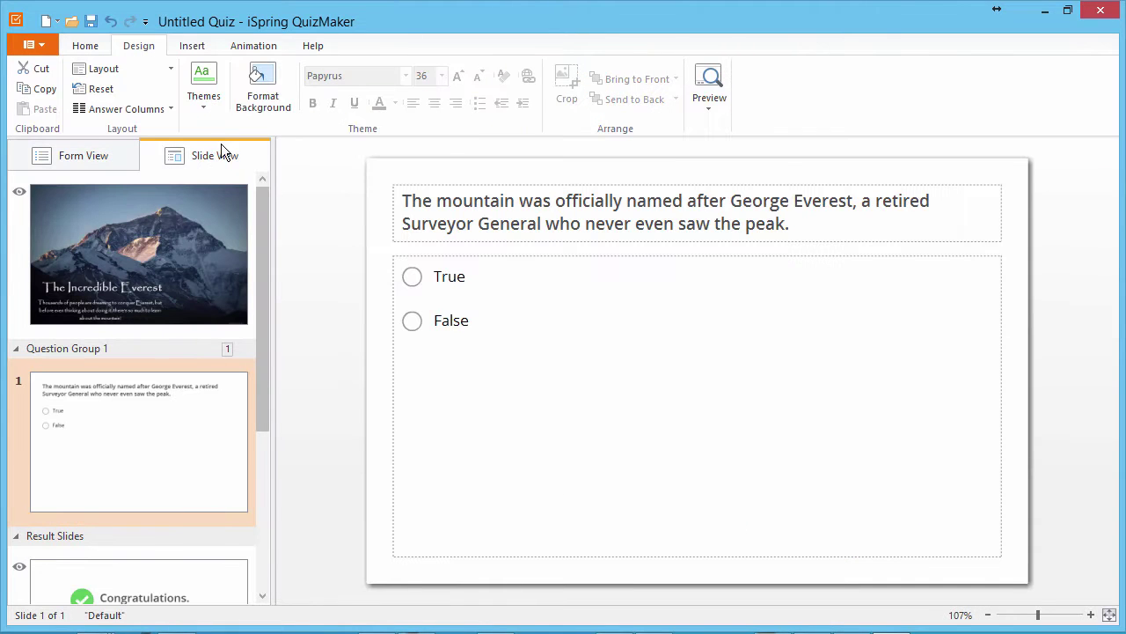
{"action": "left_click", "coordinate": [262, 105]}
{"action": "left_click", "coordinate": [464, 346]}
{"action": "left_click", "coordinate": [471, 367]}
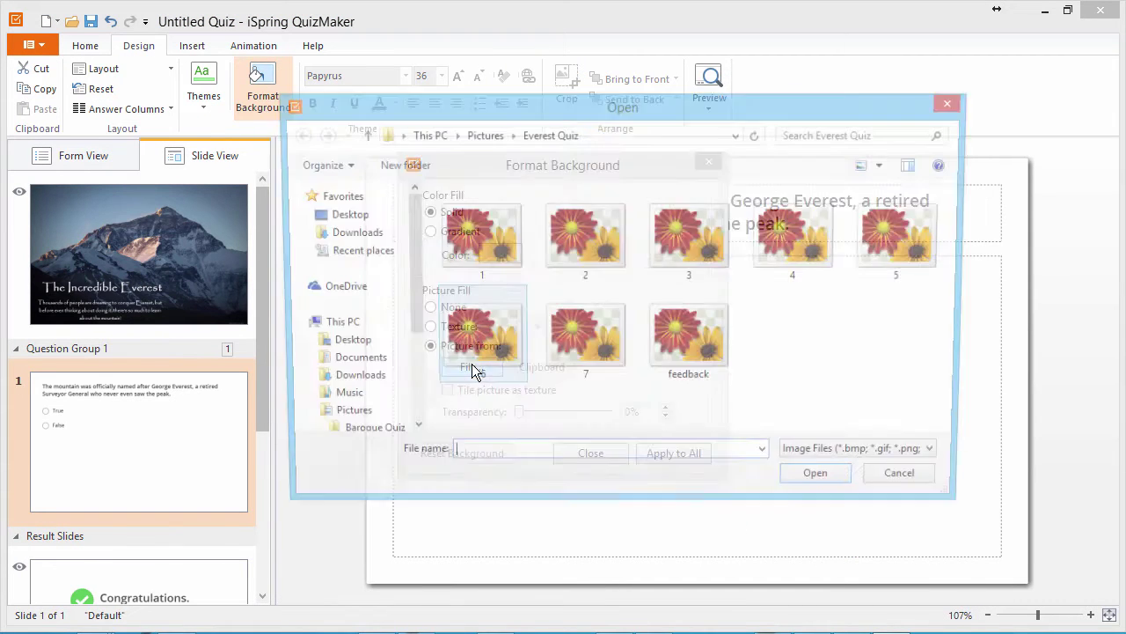
{"action": "double_click", "coordinate": [584, 240]}
{"action": "left_click", "coordinate": [592, 454]}
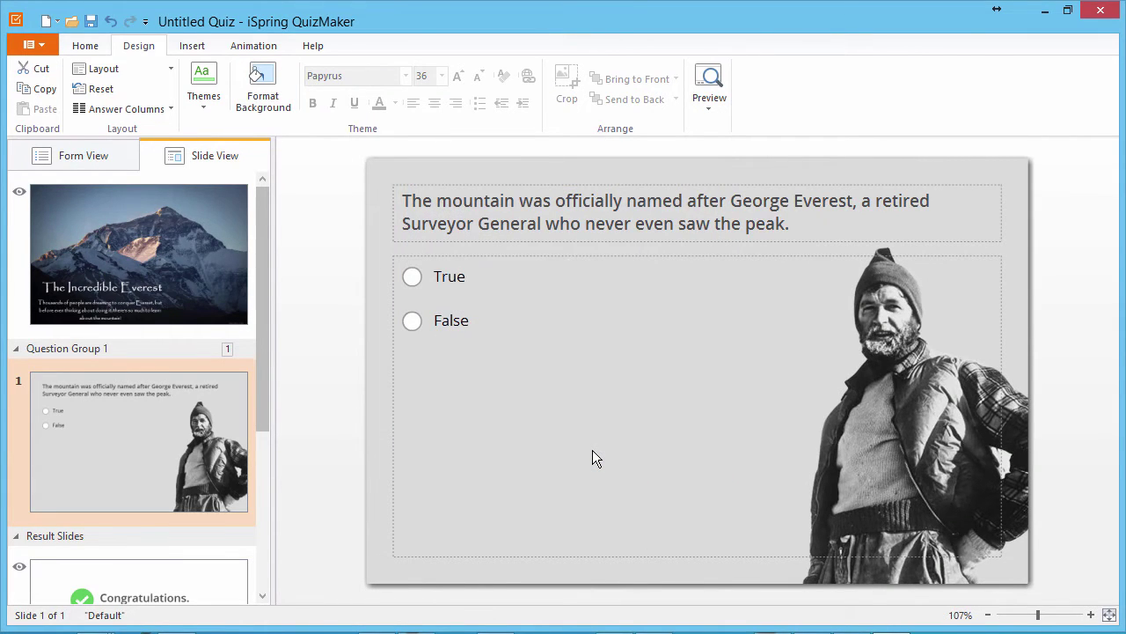
{"action": "left_click", "coordinate": [75, 158]}
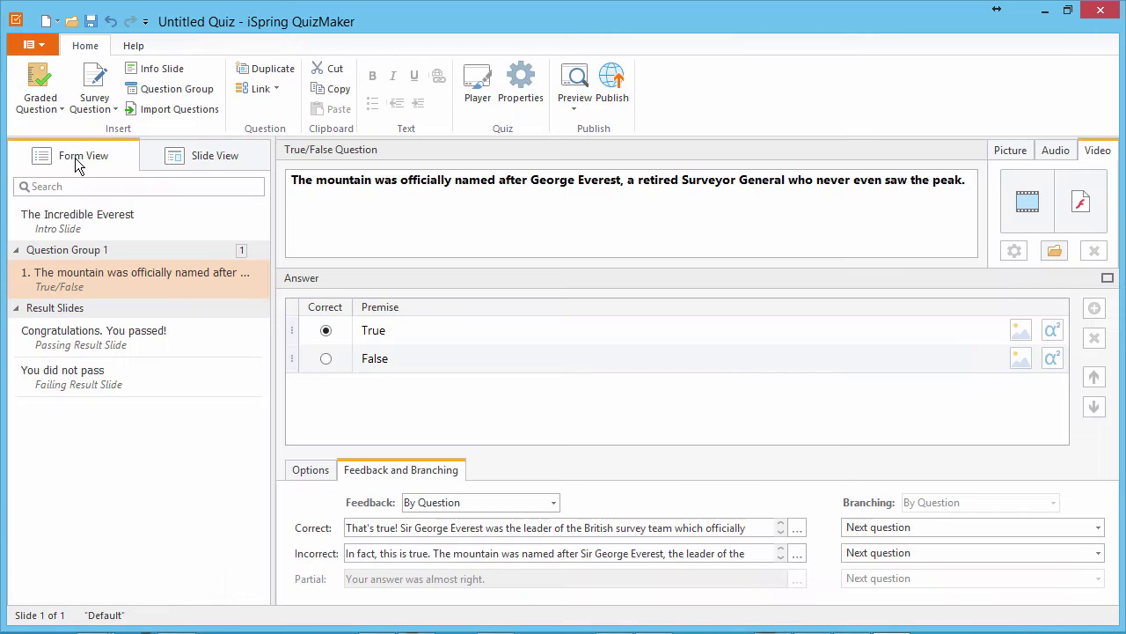
Step: Add a Multiple Choice question on the 1856 survey height: 29,029 ft (8,848 m), 29,035 ft (8,850 m), 27,940 ft (8,516 m)
{"action": "left_click", "coordinate": [54, 112]}
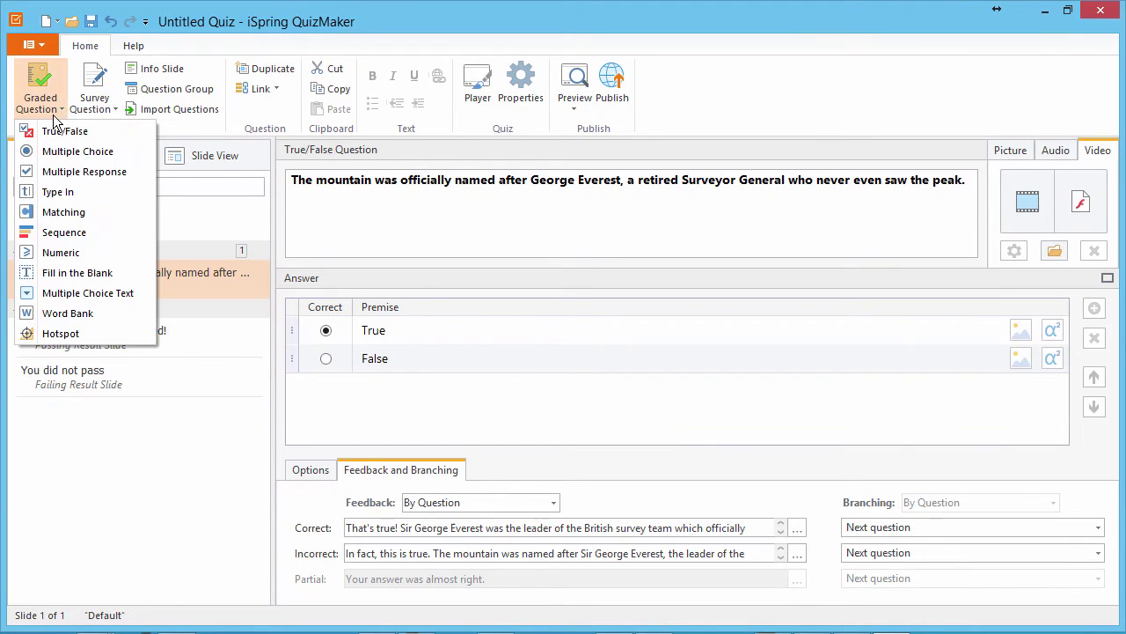
{"action": "left_click", "coordinate": [69, 153]}
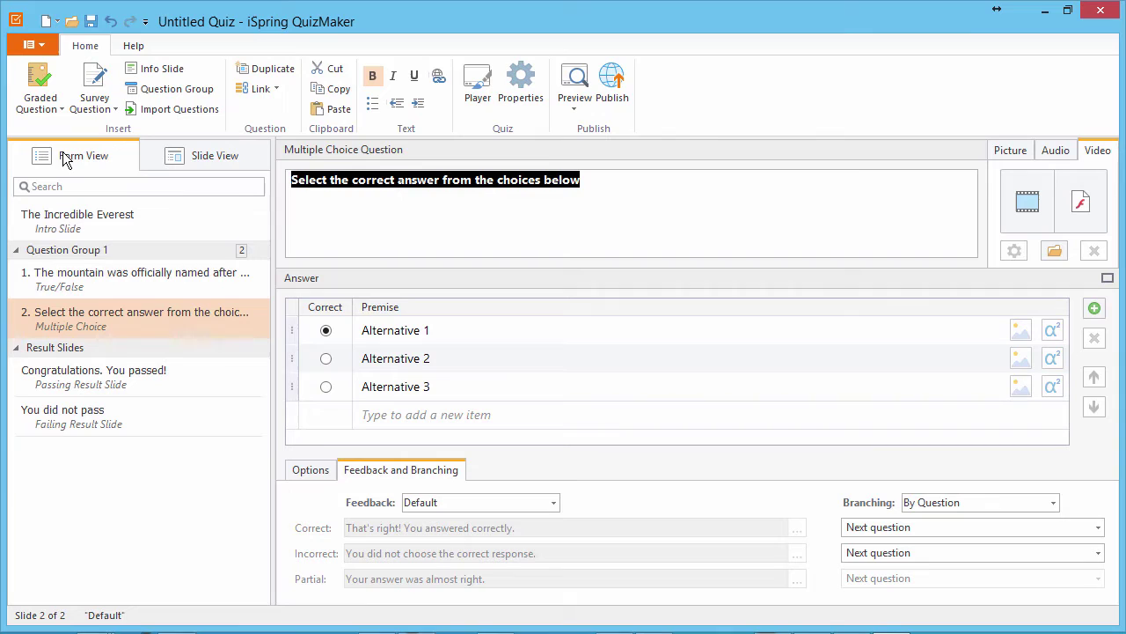
{"action": "type", "text": "In 1856, during the Great Trigonometrical Survey of India, the first published height of Everest was established at 29,002 feet (8,840 m). However, the official height of Everest was later set at..."}
{"action": "left_click", "coordinate": [444, 332]}
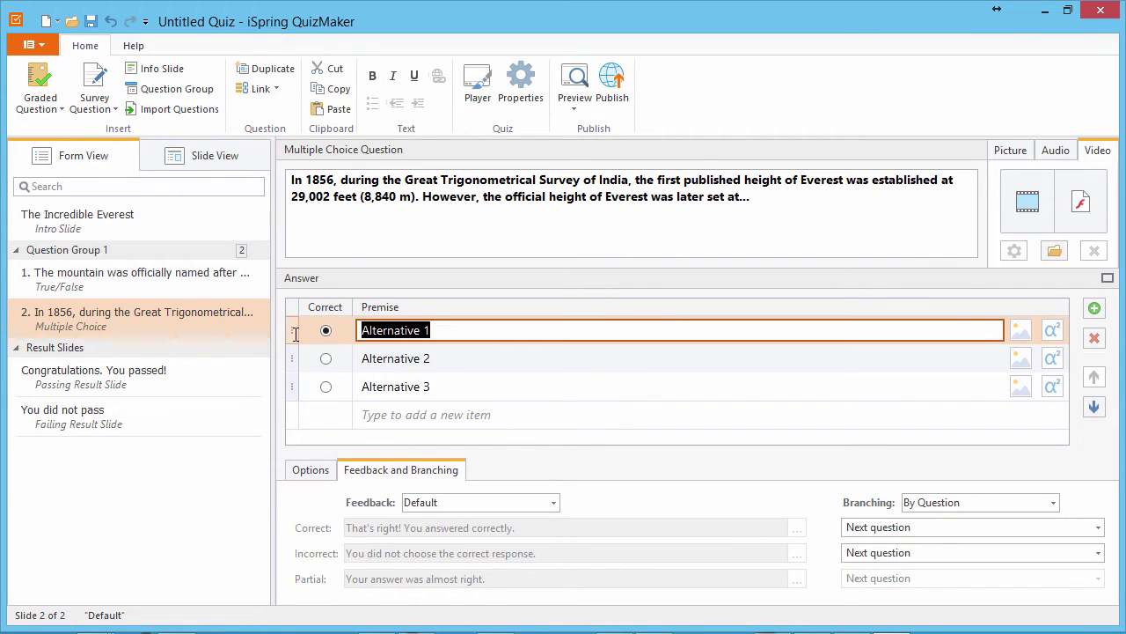
{"action": "type", "text": "29,029 feet (8,848 m)"}
{"action": "left_click", "coordinate": [426, 368]}
{"action": "type", "text": "29,035 feet (8,850 m)"}
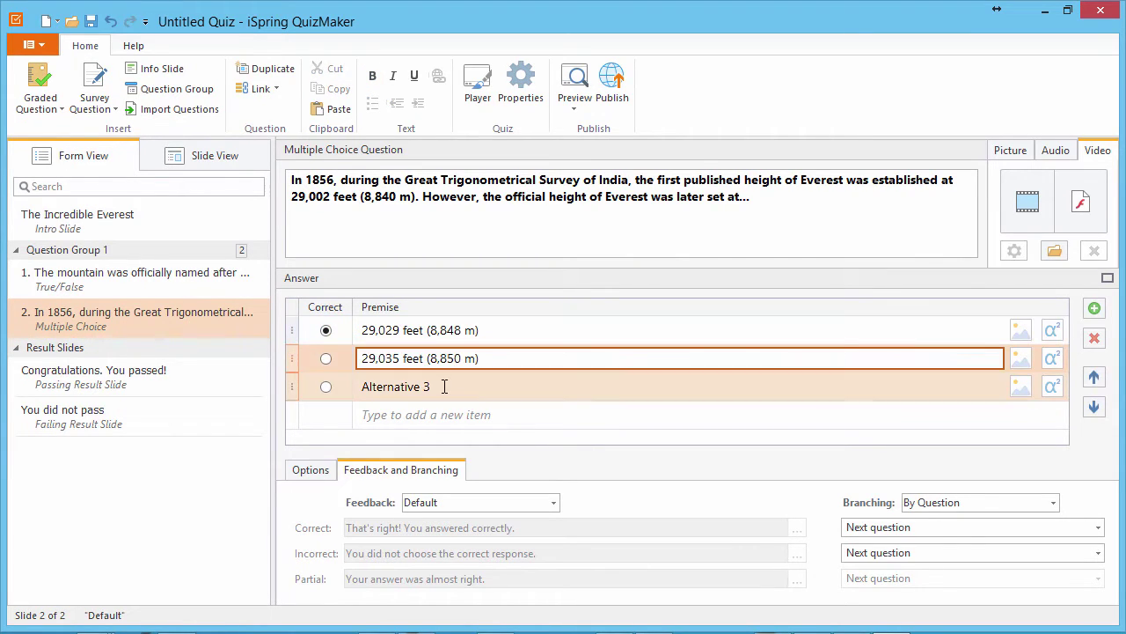
{"action": "left_click", "coordinate": [443, 386]}
{"action": "type", "text": "27,940 feet (8,516 m)"}
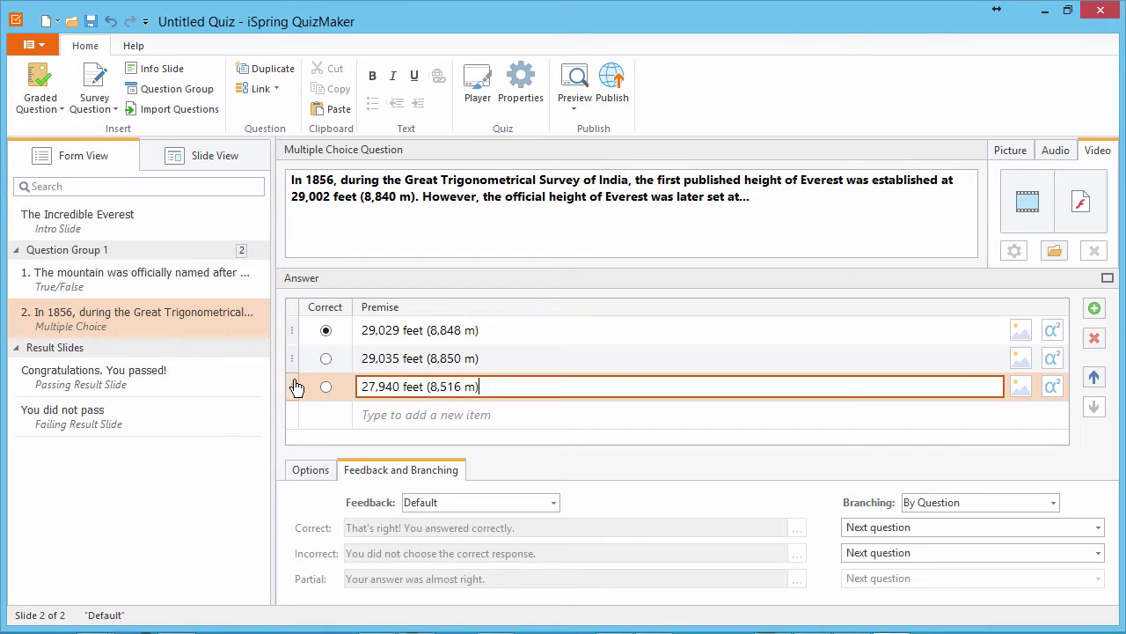
Step: Set the question slide's background to the snowy mountain photo
{"action": "left_click", "coordinate": [198, 159]}
{"action": "left_click", "coordinate": [263, 112]}
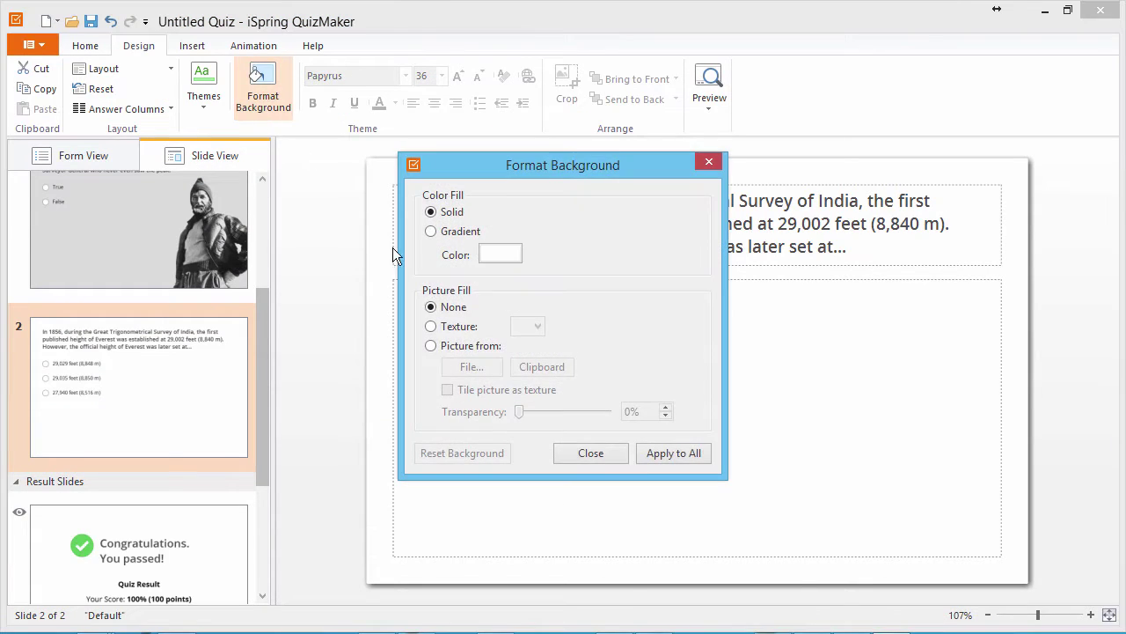
{"action": "left_click", "coordinate": [435, 344]}
{"action": "left_click", "coordinate": [467, 364]}
{"action": "double_click", "coordinate": [677, 249]}
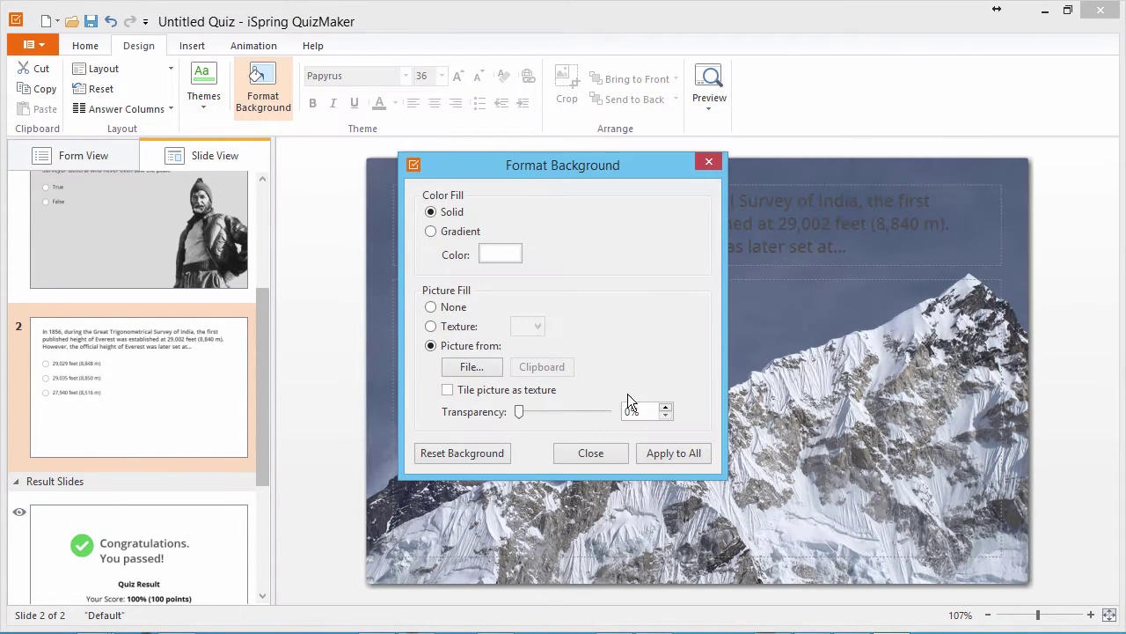
{"action": "left_click", "coordinate": [595, 456]}
Step: Make the question text on the slide white, then go back to Form View
{"action": "left_click", "coordinate": [576, 236]}
{"action": "key", "text": "ctrl+a"}
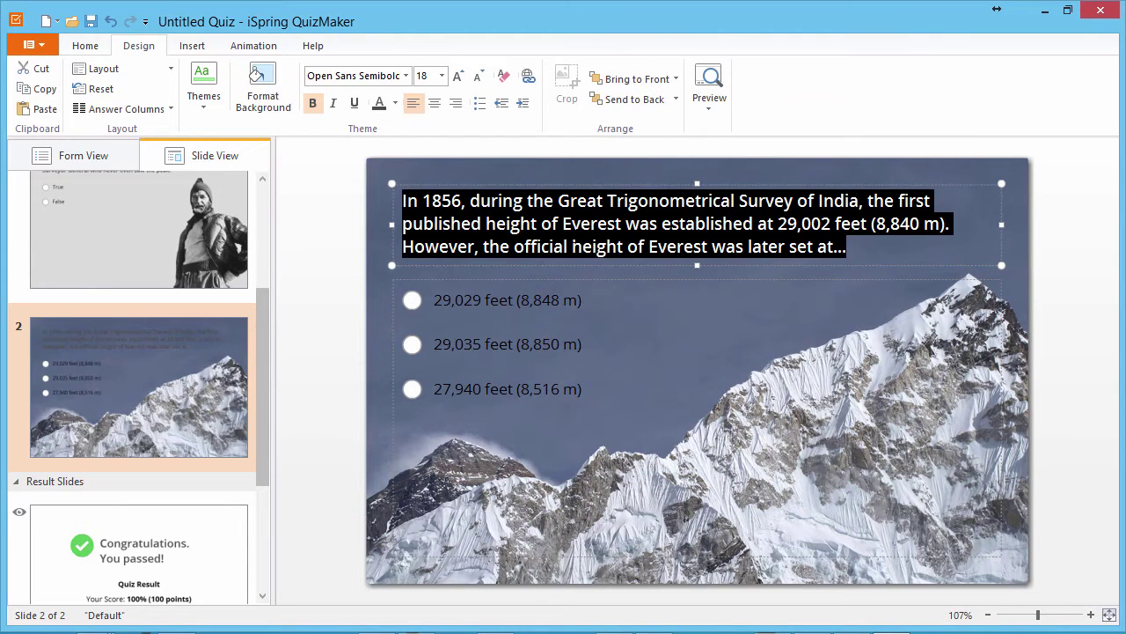
{"action": "left_click", "coordinate": [395, 103]}
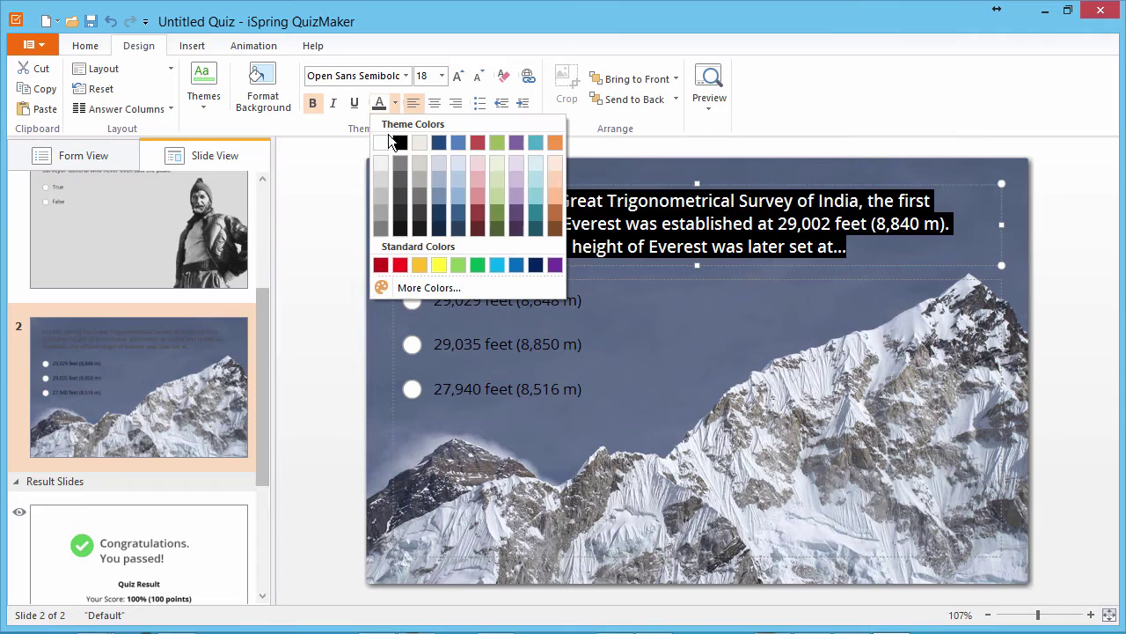
{"action": "left_click", "coordinate": [385, 137]}
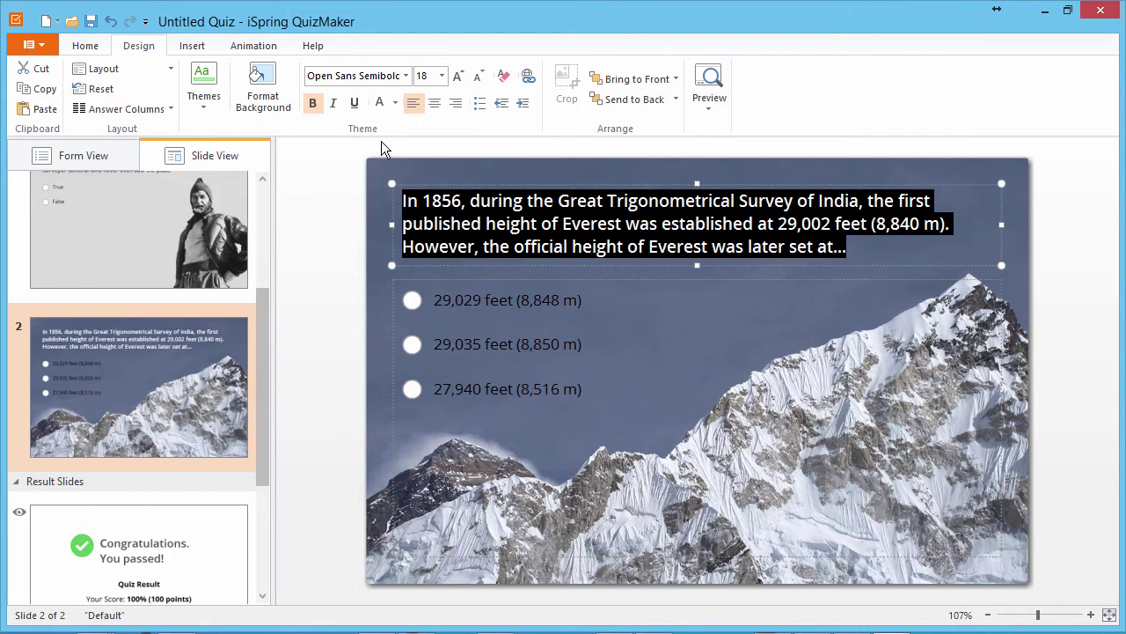
{"action": "left_click", "coordinate": [91, 154]}
Step: Add a Multiple Response southeast-route question with four challenge answers, marking weather and wind correct
{"action": "left_click", "coordinate": [61, 108]}
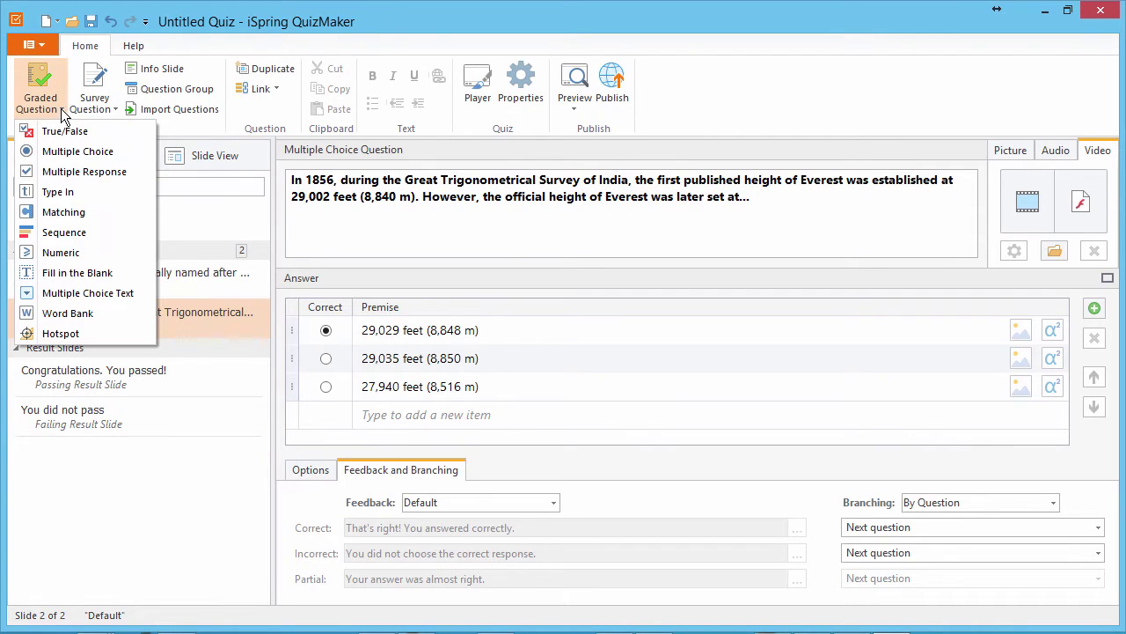
{"action": "left_click", "coordinate": [73, 174]}
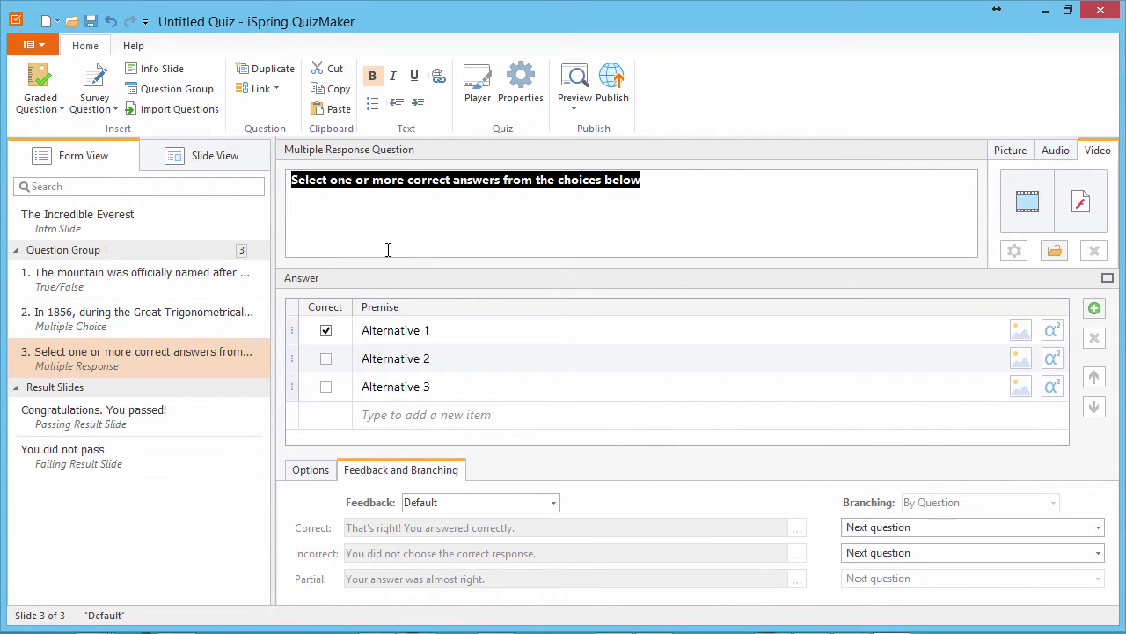
{"action": "type", "text": "One of the two main climbing routes approaches the summit from the southeast in Nepal. What challenges do climbers face while climbing this route?"}
{"action": "left_click", "coordinate": [445, 329]}
{"action": "type", "text": "altitude sickness"}
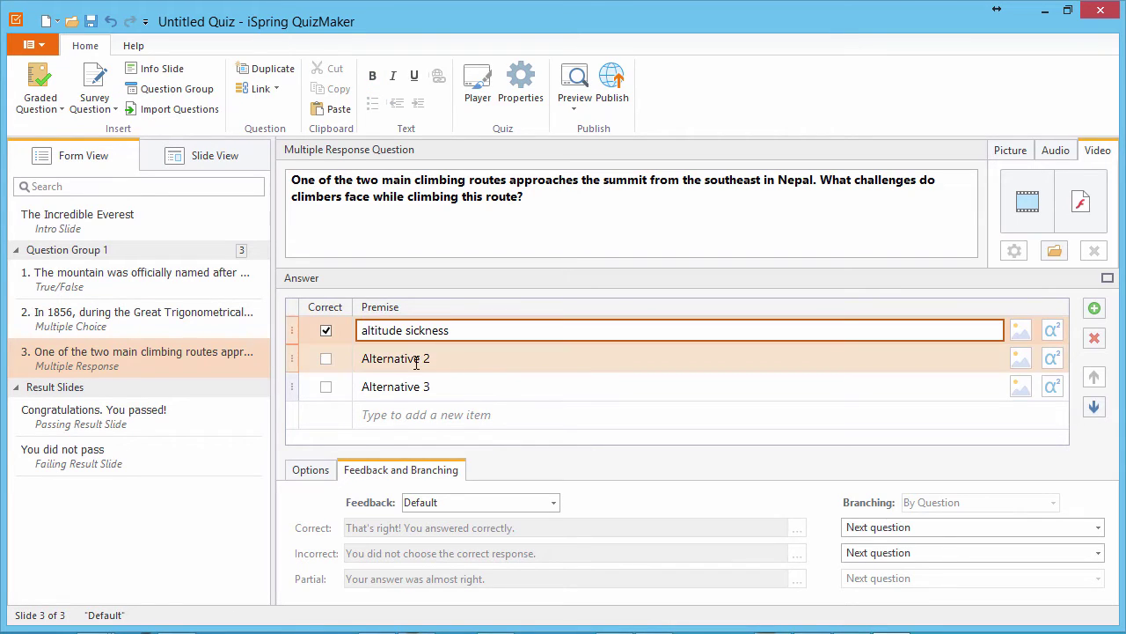
{"action": "left_click", "coordinate": [416, 359]}
{"action": "type", "text": "weather and wind"}
{"action": "left_click", "coordinate": [465, 387]}
{"action": "type", "text": "hunger and lack of water"}
{"action": "left_click", "coordinate": [473, 415]}
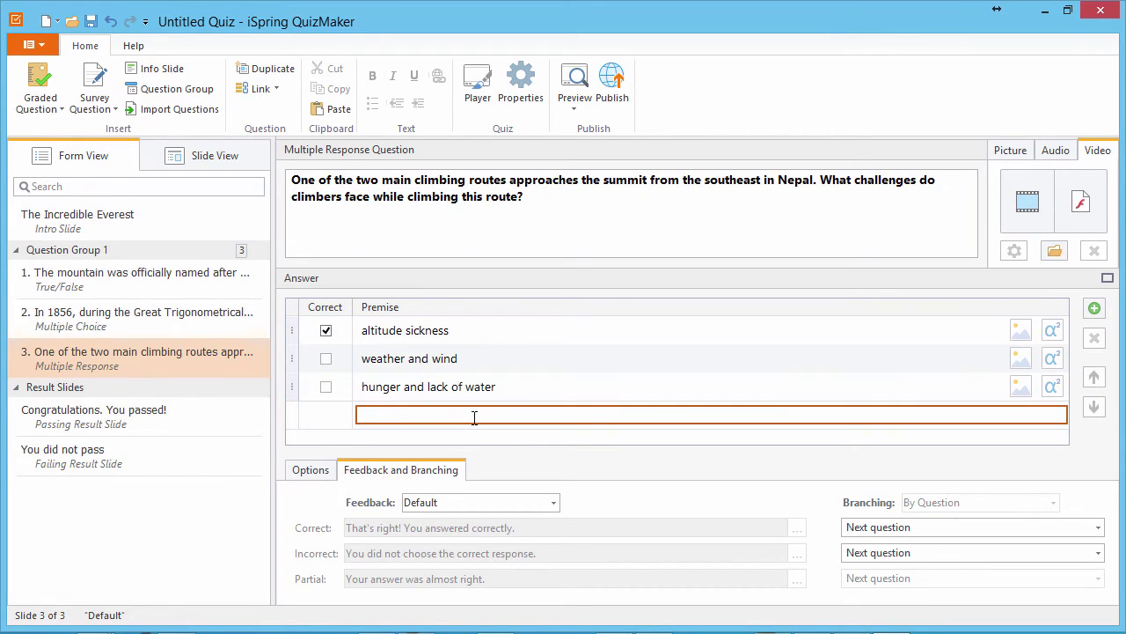
{"action": "type", "text": "substantial technical climbing challenges"}
{"action": "left_click", "coordinate": [326, 359]}
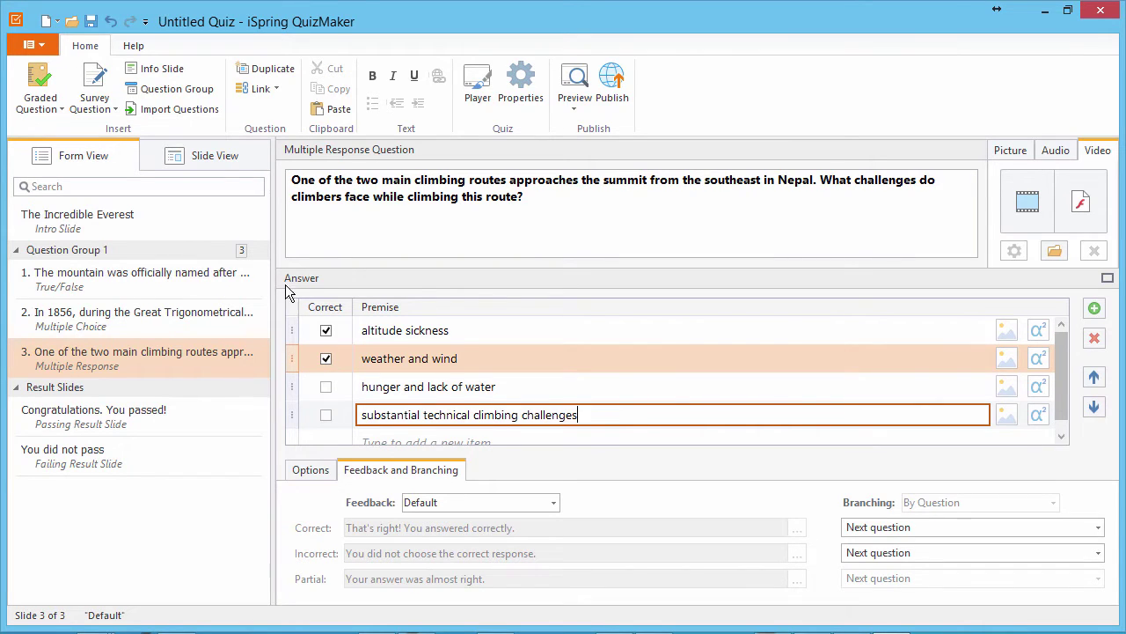
Step: Set the question slide's background to the snowy climbers photo
{"action": "left_click", "coordinate": [203, 161]}
{"action": "left_click", "coordinate": [264, 113]}
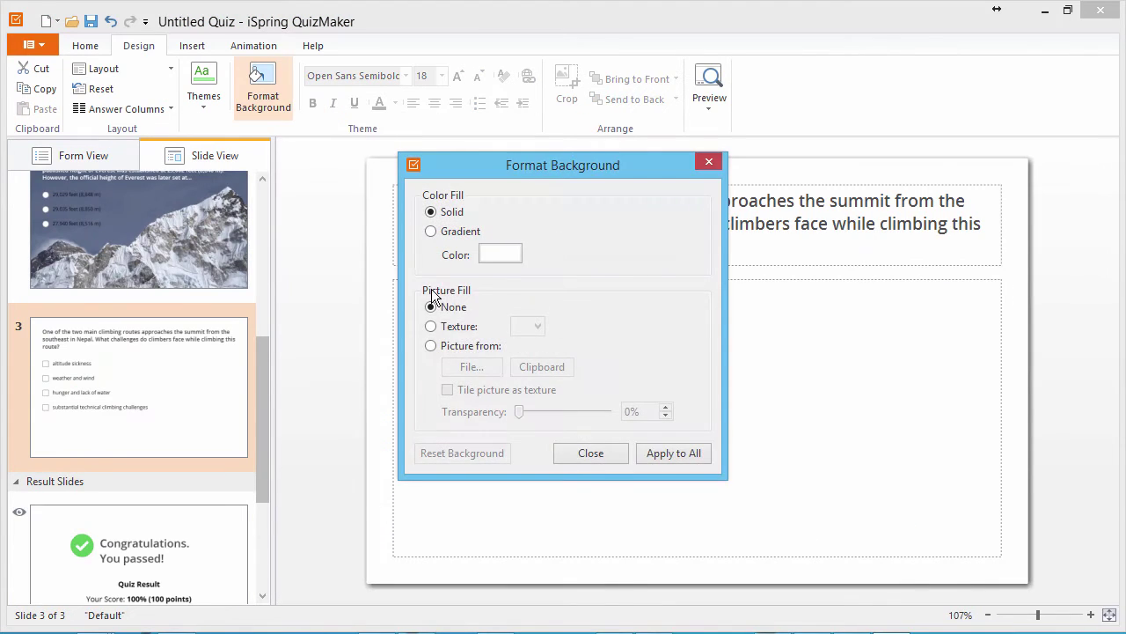
{"action": "left_click", "coordinate": [430, 345]}
{"action": "left_click", "coordinate": [468, 367]}
{"action": "double_click", "coordinate": [787, 260]}
{"action": "left_click", "coordinate": [586, 453]}
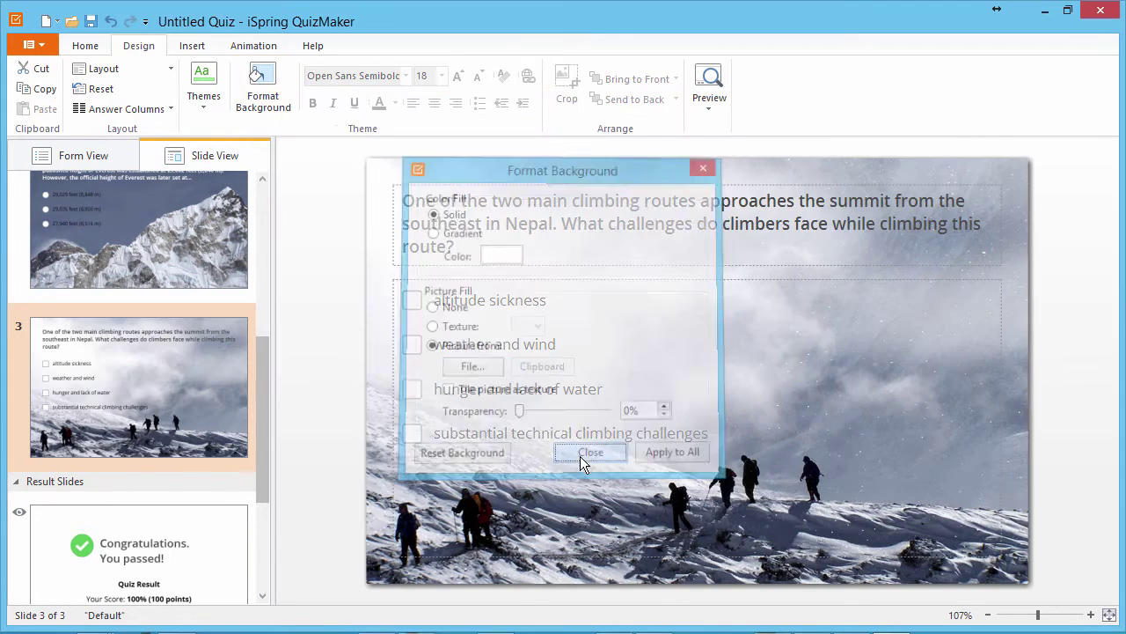
Step: Add a Type In question on High Camp loads accepting Sherpa, sherpas, sherpa people, the sherpa
{"action": "left_click", "coordinate": [86, 159]}
{"action": "left_click", "coordinate": [60, 116]}
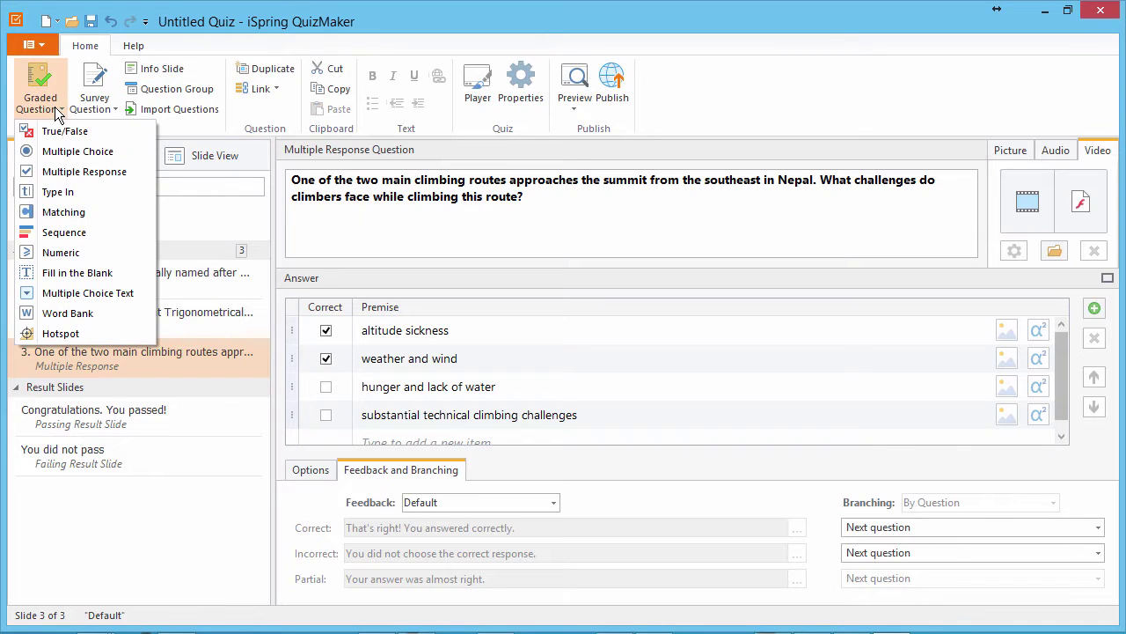
{"action": "left_click", "coordinate": [62, 190]}
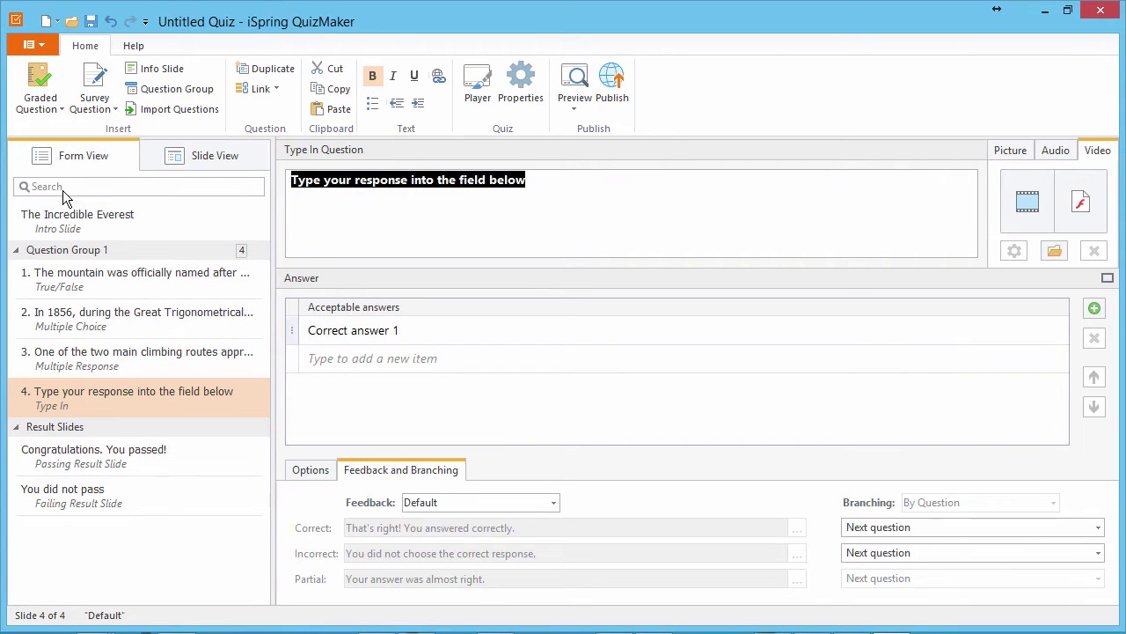
{"action": "type", "text": "What is the name of the people who mostly live in western Nepal and help climbers by carrying tents and cooking food to the High Camps?"}
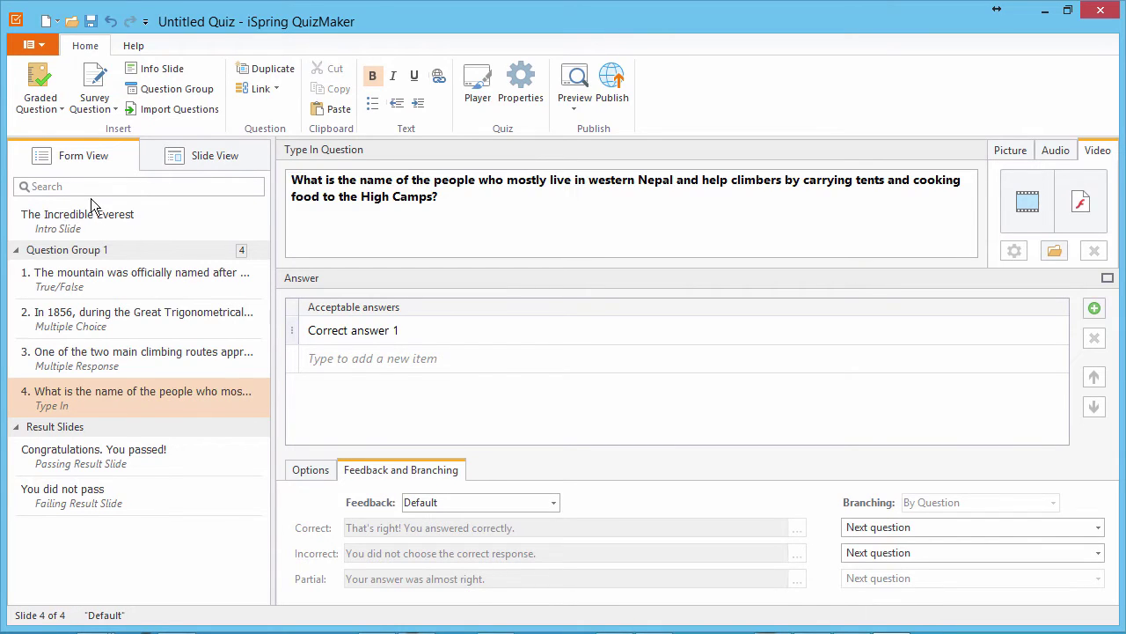
{"action": "left_click", "coordinate": [431, 331]}
{"action": "type", "text": "Sherpa"}
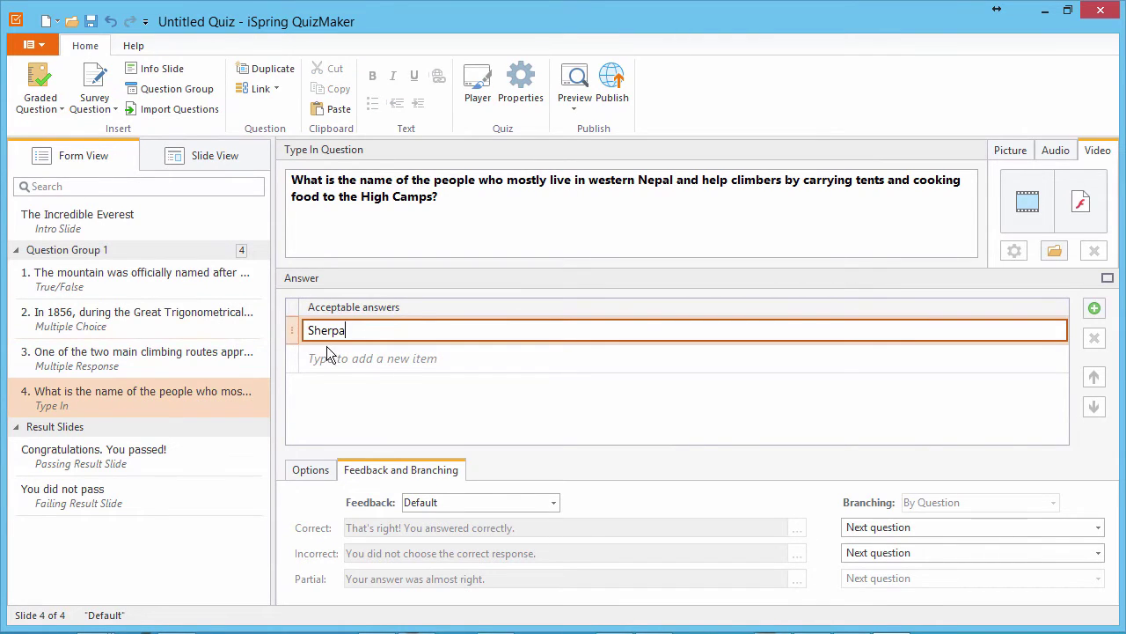
{"action": "left_click", "coordinate": [335, 356]}
{"action": "type", "text": "sherpas"}
{"action": "left_click", "coordinate": [372, 387]}
{"action": "type", "text": "sherpa people"}
{"action": "left_click", "coordinate": [369, 414]}
{"action": "type", "text": "the sherpa"}
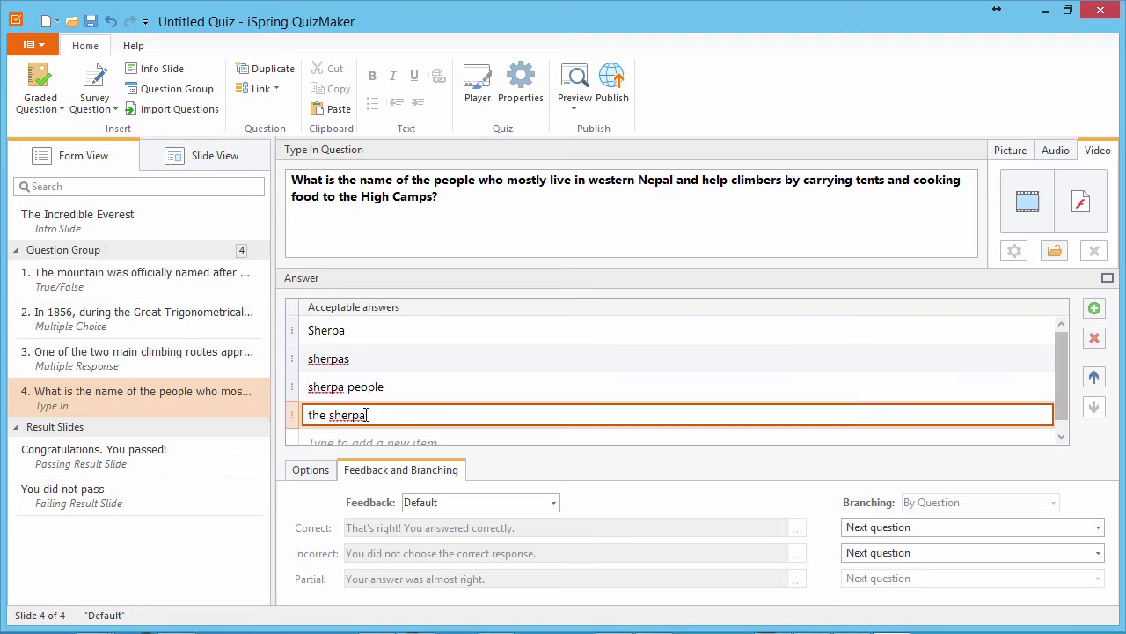
Step: Set the slide background to the two hikers photo and select the question text
{"action": "left_click", "coordinate": [197, 157]}
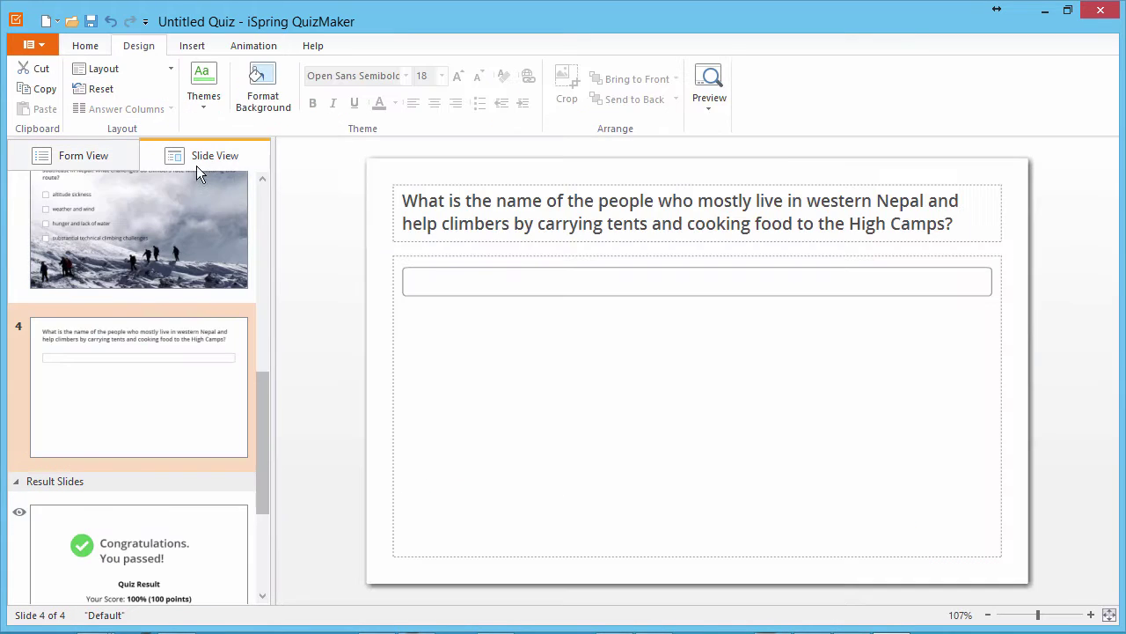
{"action": "left_click", "coordinate": [263, 97]}
{"action": "left_click", "coordinate": [466, 345]}
{"action": "left_click", "coordinate": [476, 365]}
{"action": "double_click", "coordinate": [905, 238]}
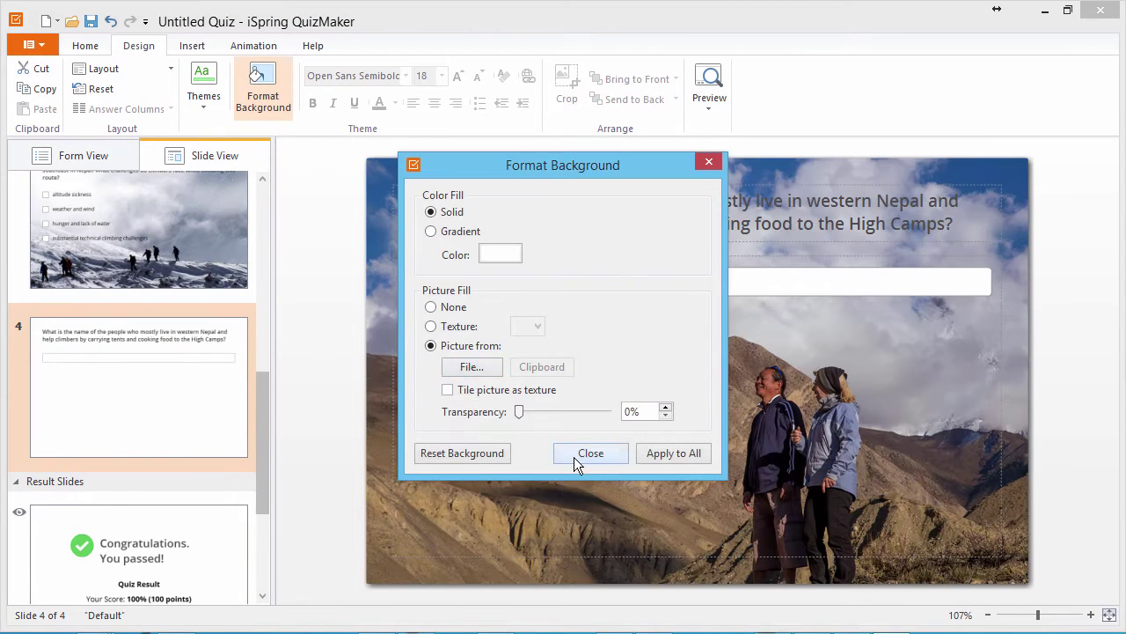
{"action": "left_click", "coordinate": [573, 457]}
{"action": "left_click", "coordinate": [534, 220]}
{"action": "triple_click", "coordinate": [534, 220]}
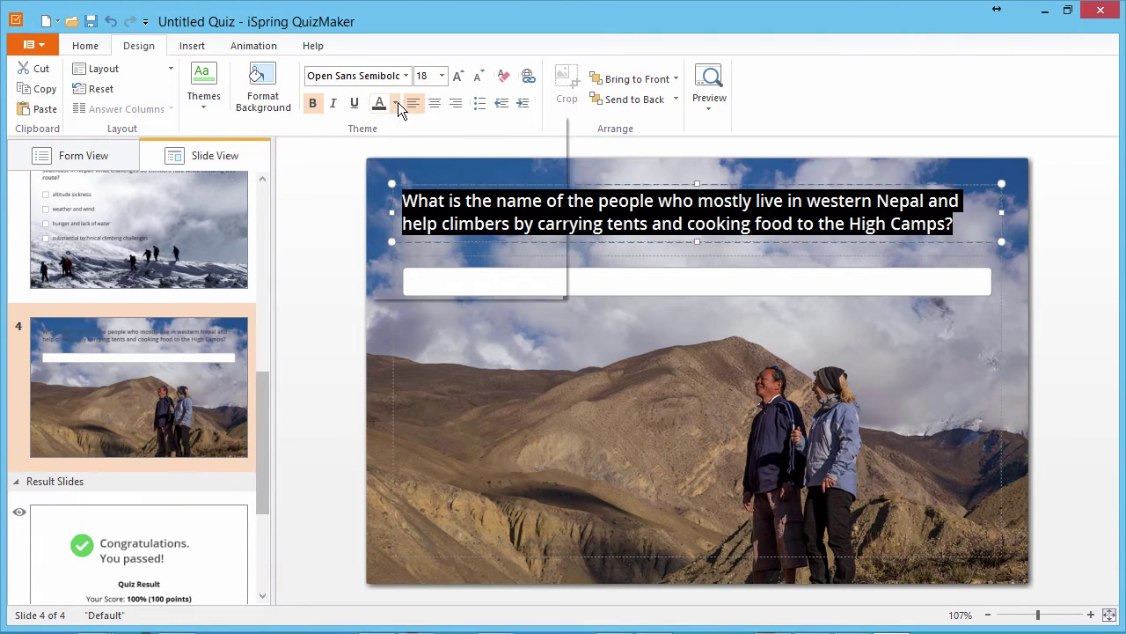
Step: Add a Numeric question on the most-used Everest routes with the answer Equal to 2
{"action": "left_click", "coordinate": [124, 155]}
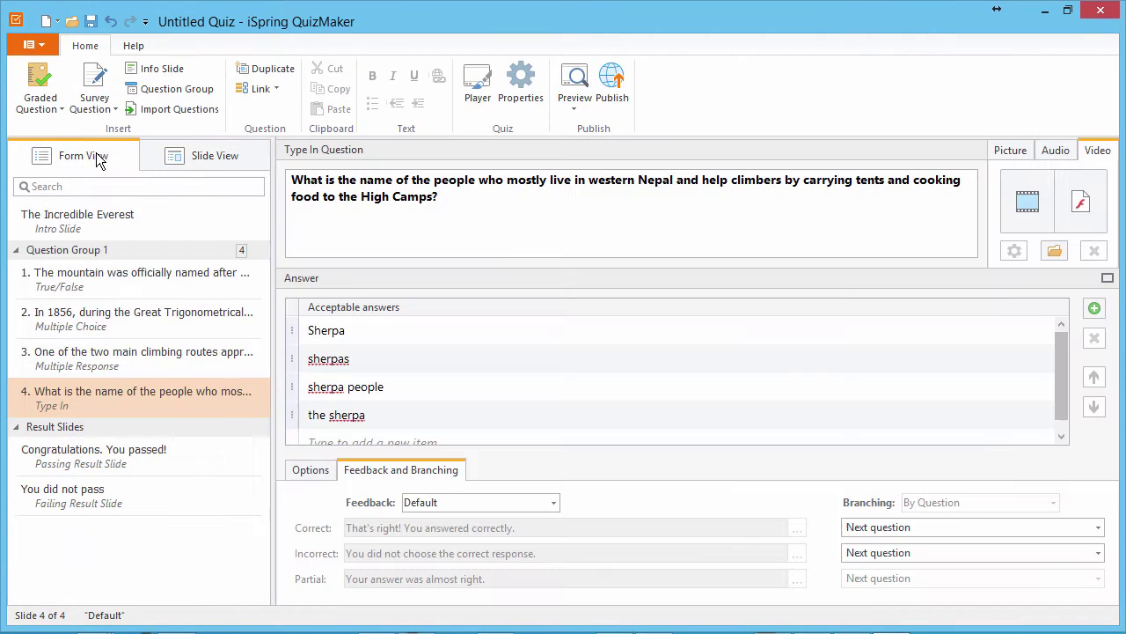
{"action": "left_click", "coordinate": [63, 109]}
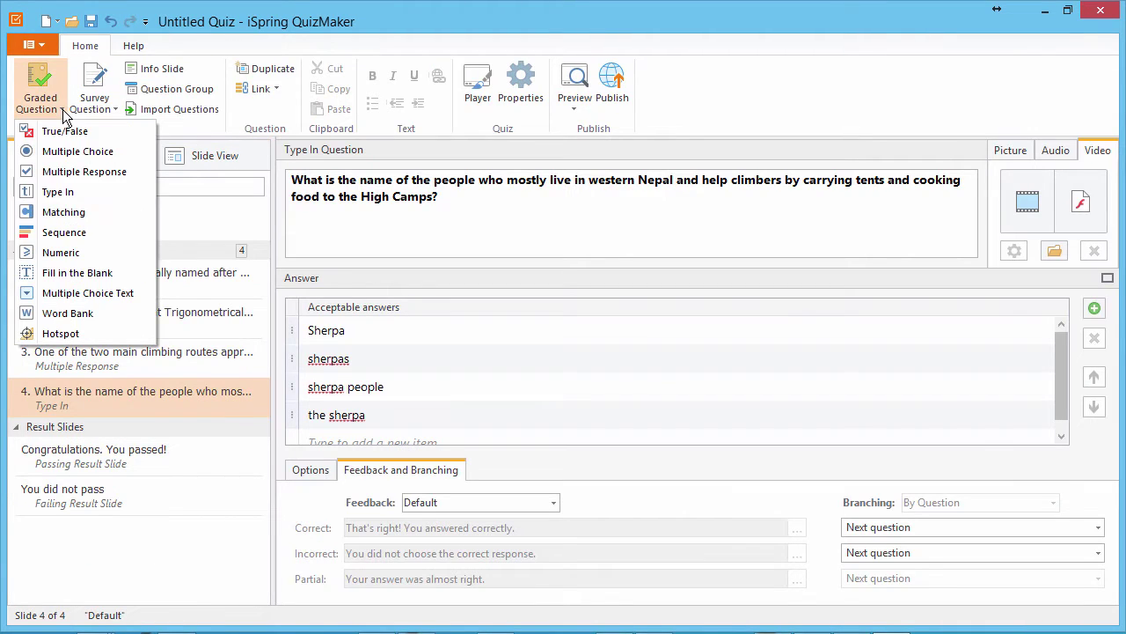
{"action": "left_click", "coordinate": [70, 253]}
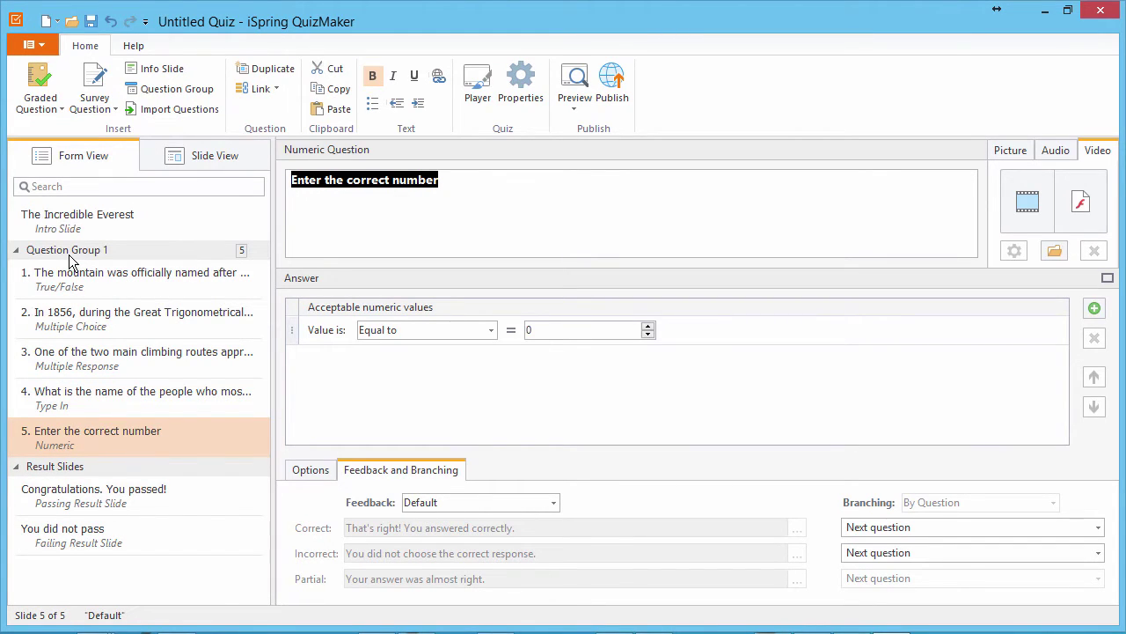
{"action": "type", "text": "There are a number of climbing routes on Everest. How many of them are most frequently used?"}
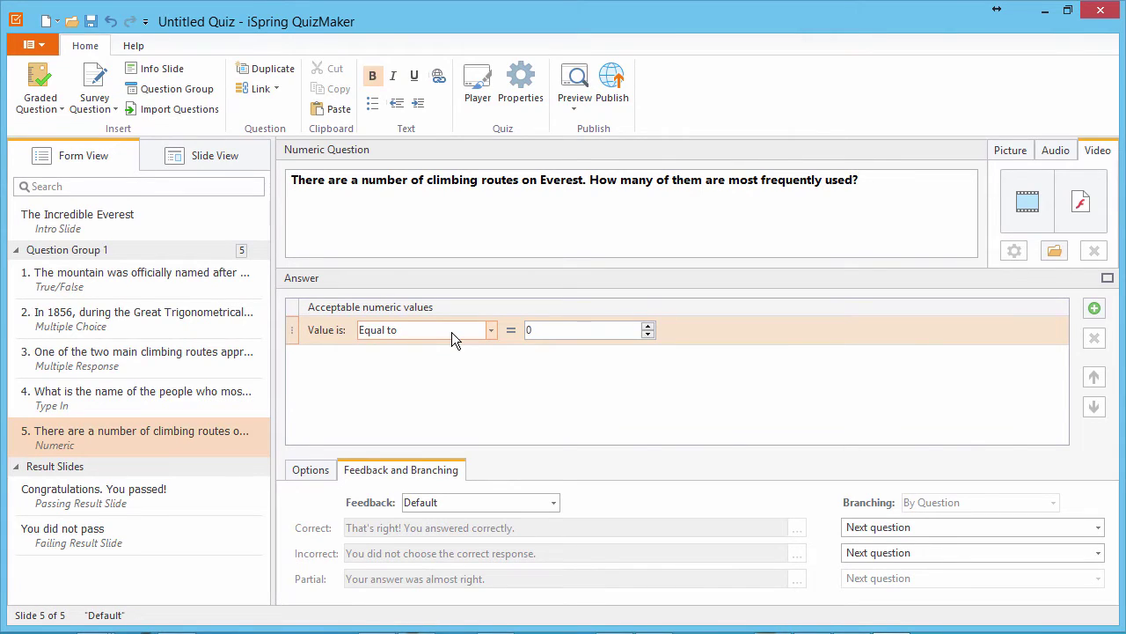
{"action": "left_click", "coordinate": [451, 332]}
{"action": "left_click", "coordinate": [452, 332]}
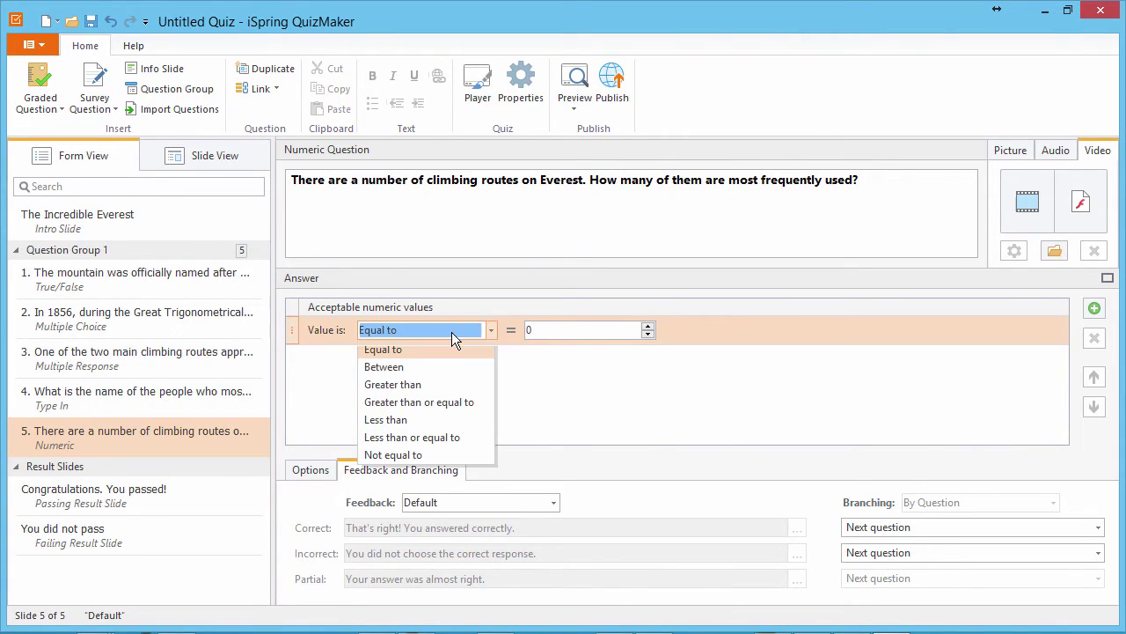
{"action": "left_click", "coordinate": [540, 330]}
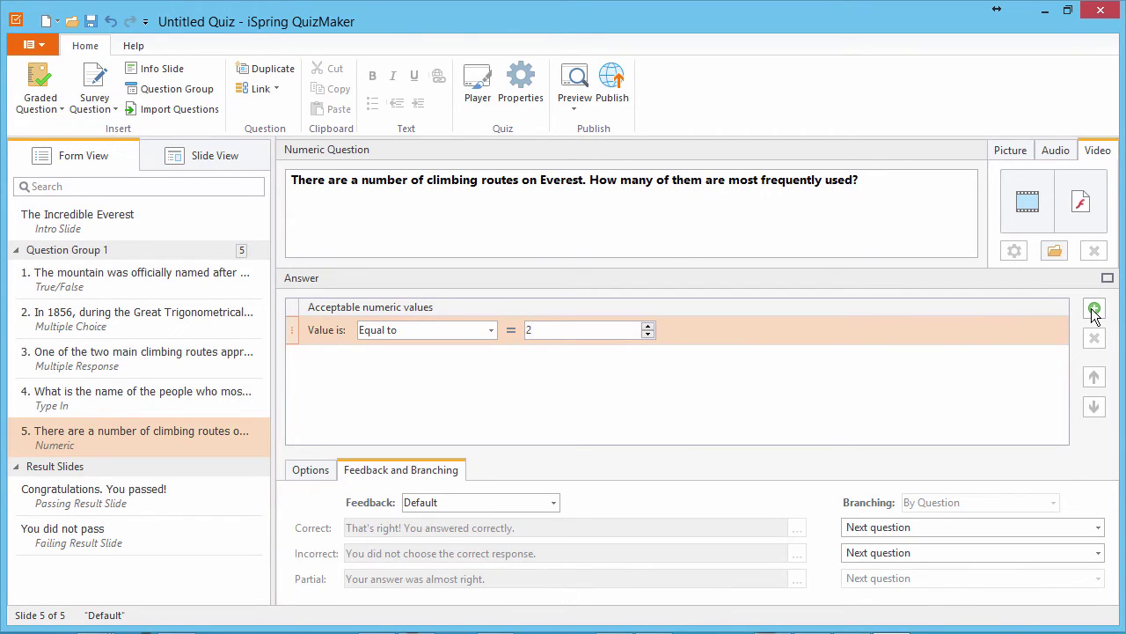
Step: Set the snowy trekking-group photo as the question slide's background picture
{"action": "left_click", "coordinate": [214, 156]}
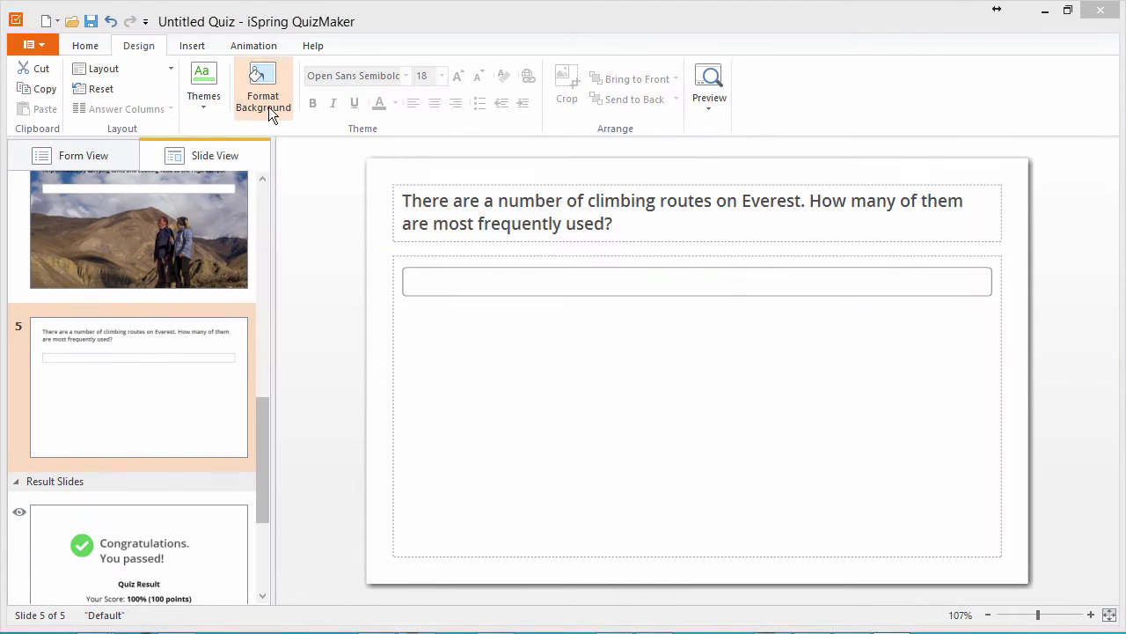
{"action": "left_click", "coordinate": [261, 91]}
{"action": "left_click", "coordinate": [435, 344]}
{"action": "left_click", "coordinate": [473, 367]}
{"action": "double_click", "coordinate": [504, 366]}
{"action": "left_click", "coordinate": [586, 454]}
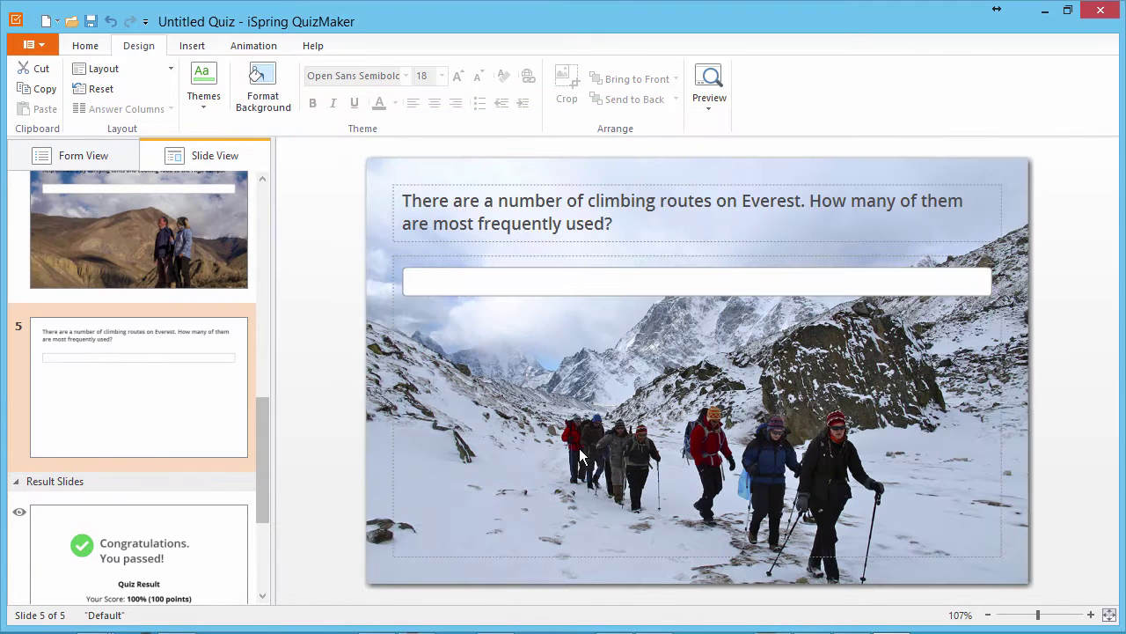
Step: Replace the passing and failing result messages with new summit-themed wording
{"action": "left_click", "coordinate": [89, 157]}
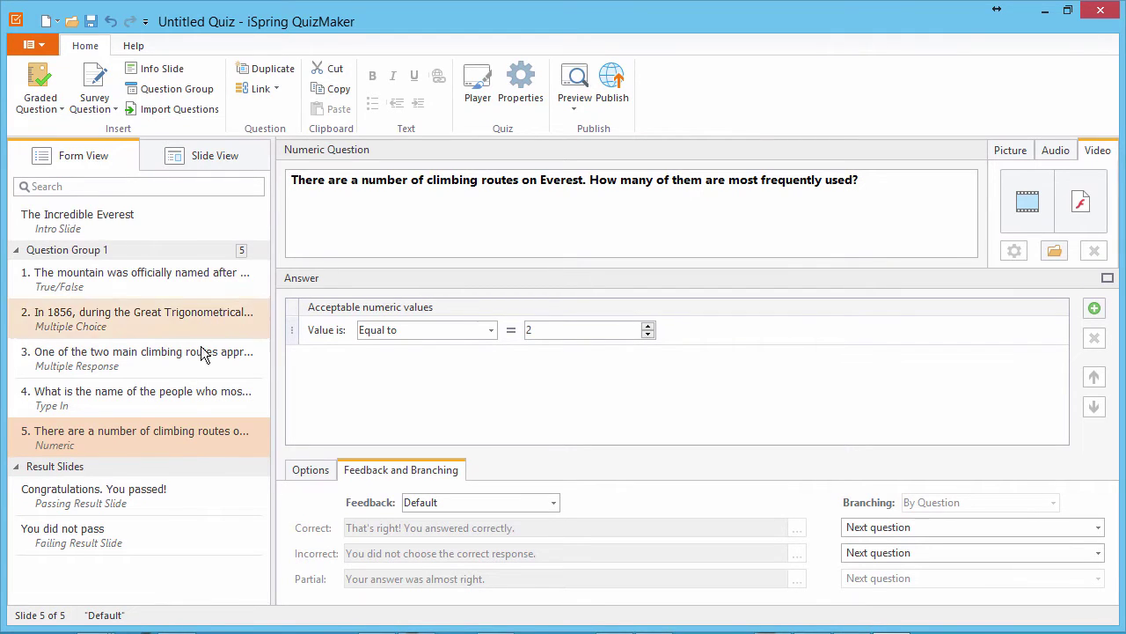
{"action": "left_click", "coordinate": [189, 495]}
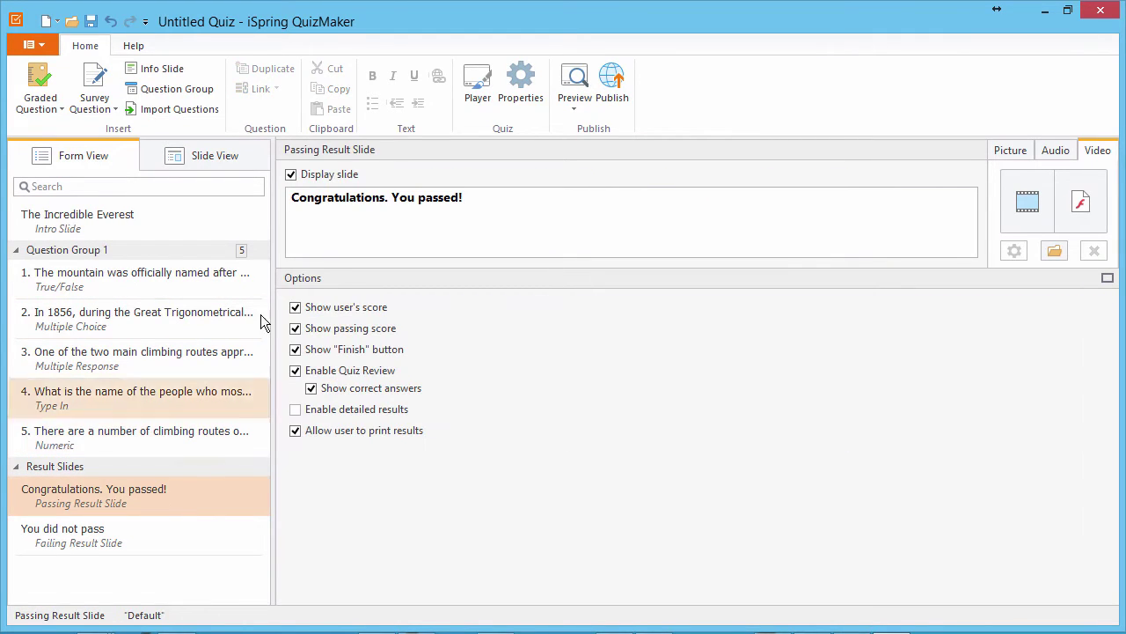
{"action": "left_click", "coordinate": [292, 176]}
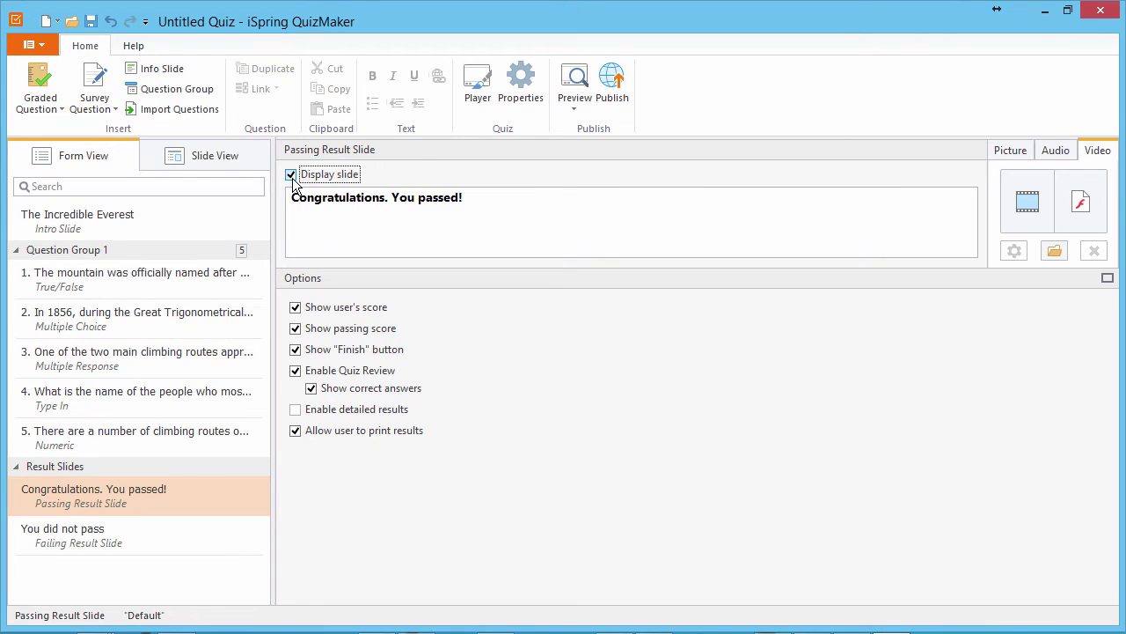
{"action": "left_click", "coordinate": [292, 175]}
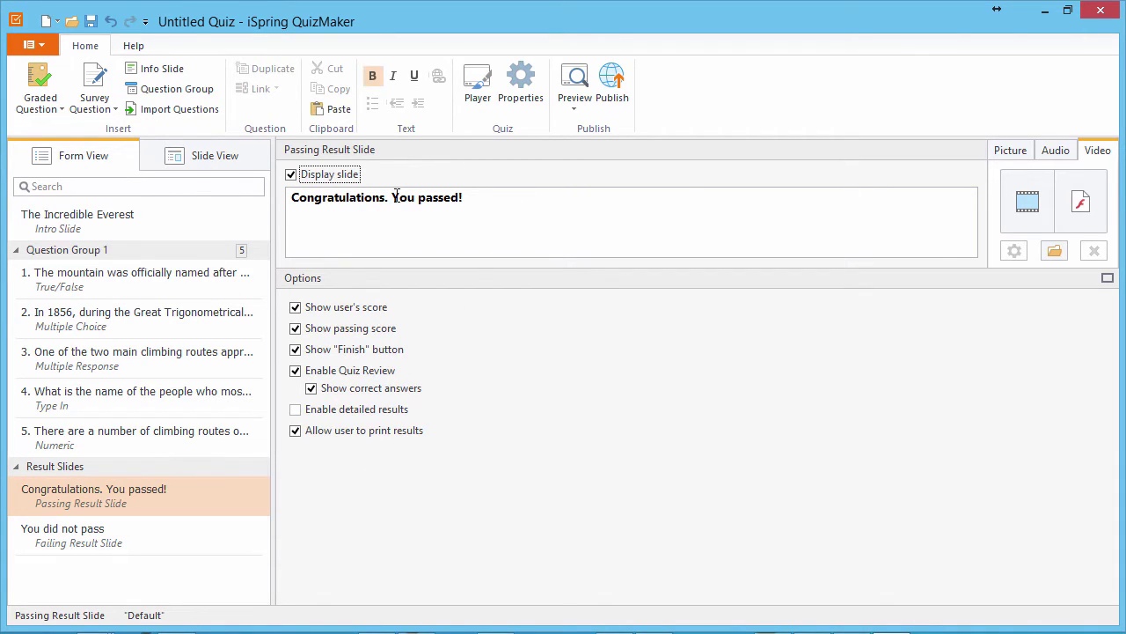
{"action": "left_click_drag", "start_coordinate": [514, 215], "coordinate": [293, 205]}
{"action": "type", "text": "Well done! Your first step to the summit has been successful!"}
{"action": "left_click", "coordinate": [208, 535]}
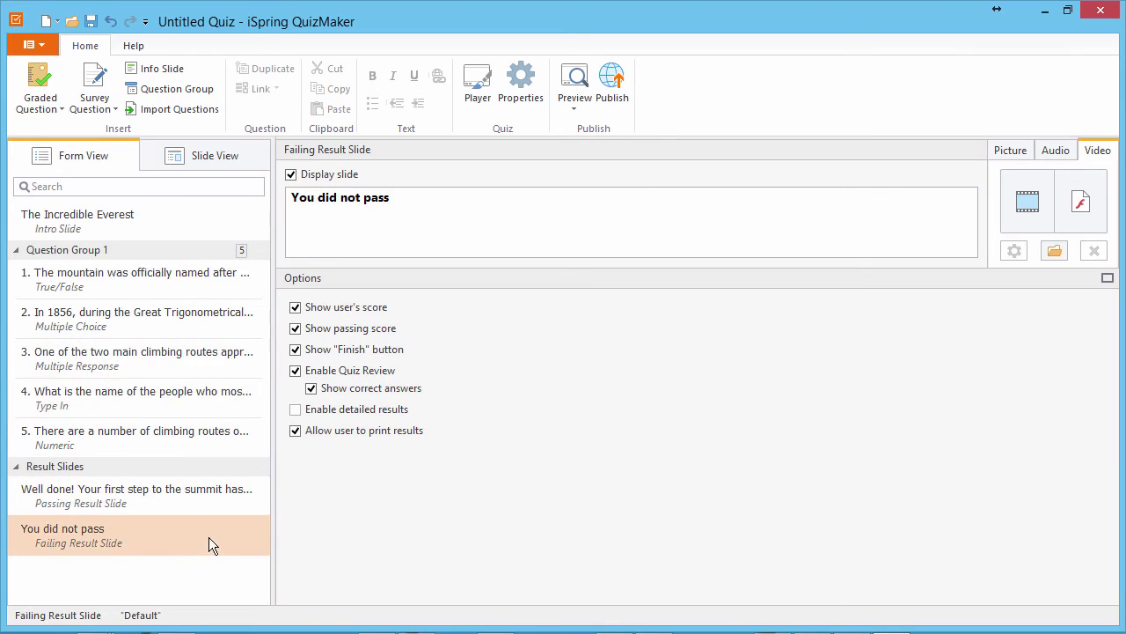
{"action": "left_click_drag", "start_coordinate": [404, 201], "coordinate": [274, 218]}
{"action": "type", "text": "You have a lot to learn yet about Mount Everest!"}
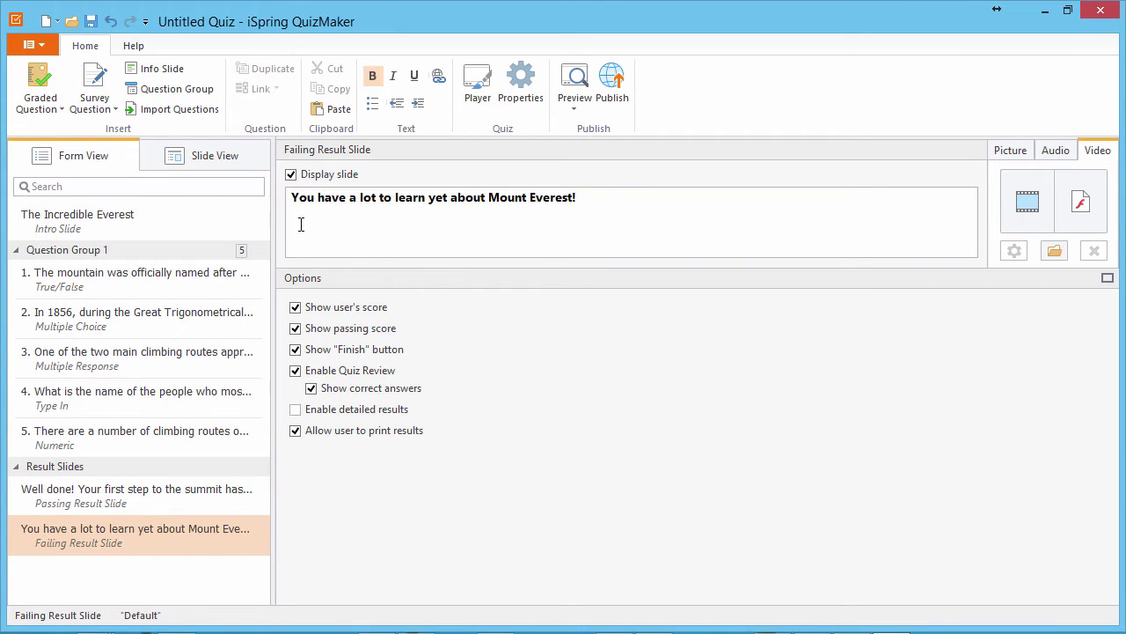
Step: Give the passing result slide a dark mountain photo as its background
{"action": "left_click", "coordinate": [168, 494]}
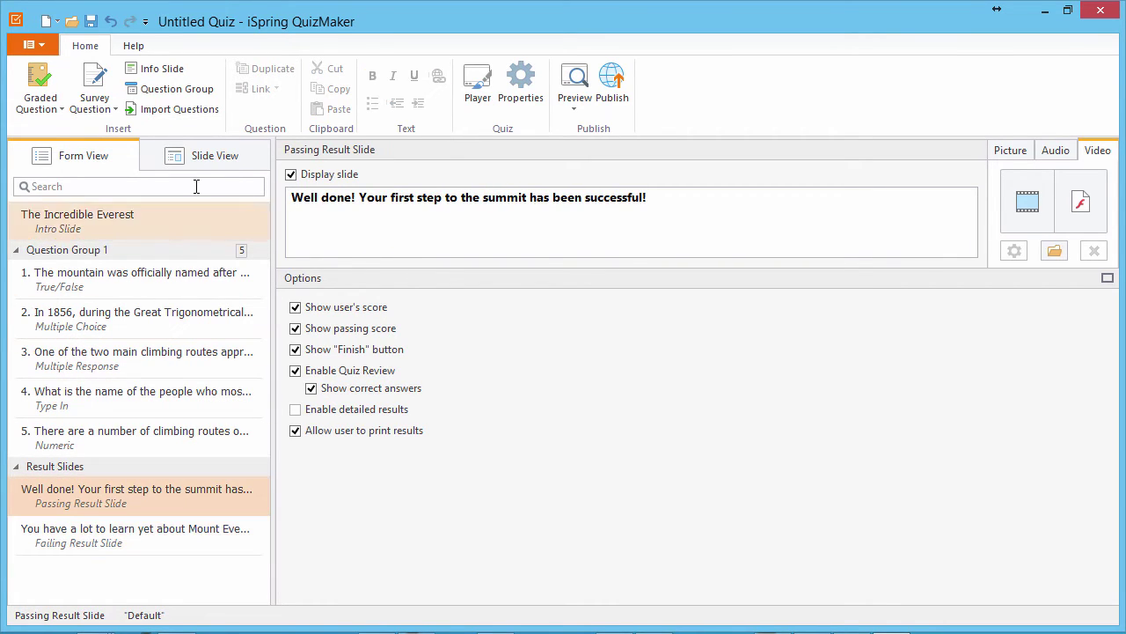
{"action": "left_click", "coordinate": [203, 157]}
{"action": "left_click", "coordinate": [263, 88]}
{"action": "left_click", "coordinate": [451, 344]}
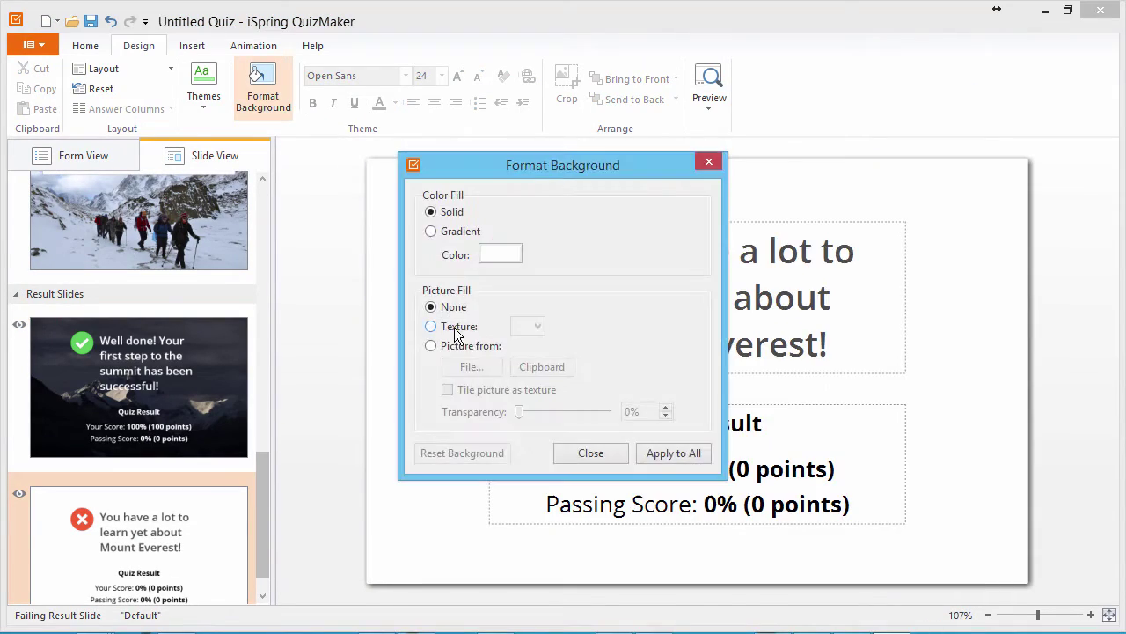
{"action": "left_click", "coordinate": [431, 345]}
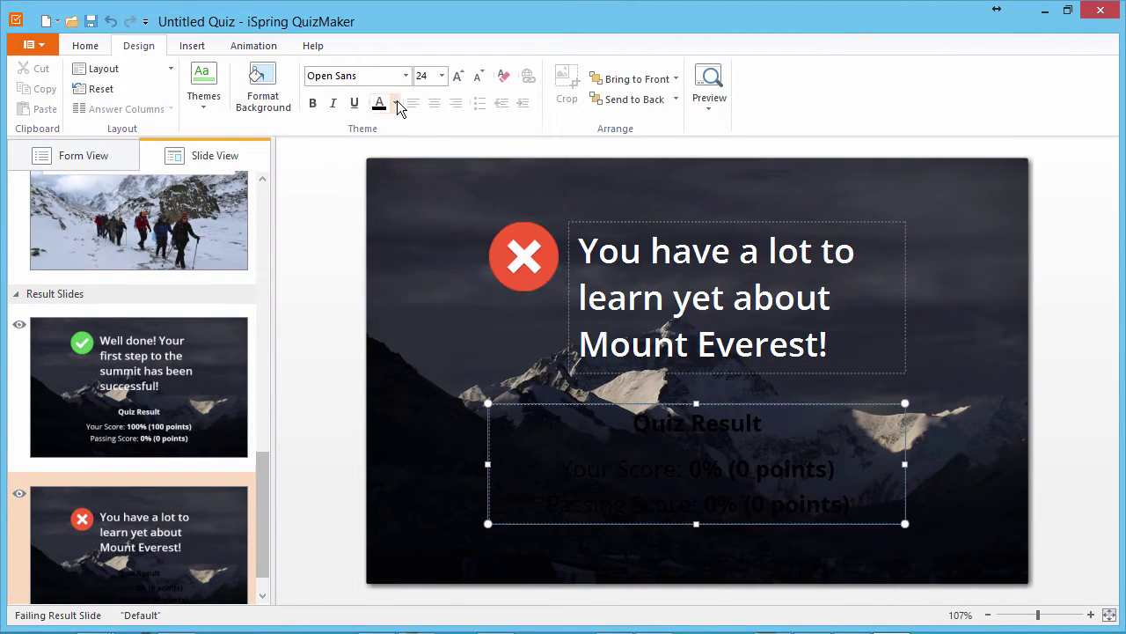
{"action": "left_click", "coordinate": [395, 102]}
{"action": "left_click", "coordinate": [76, 156]}
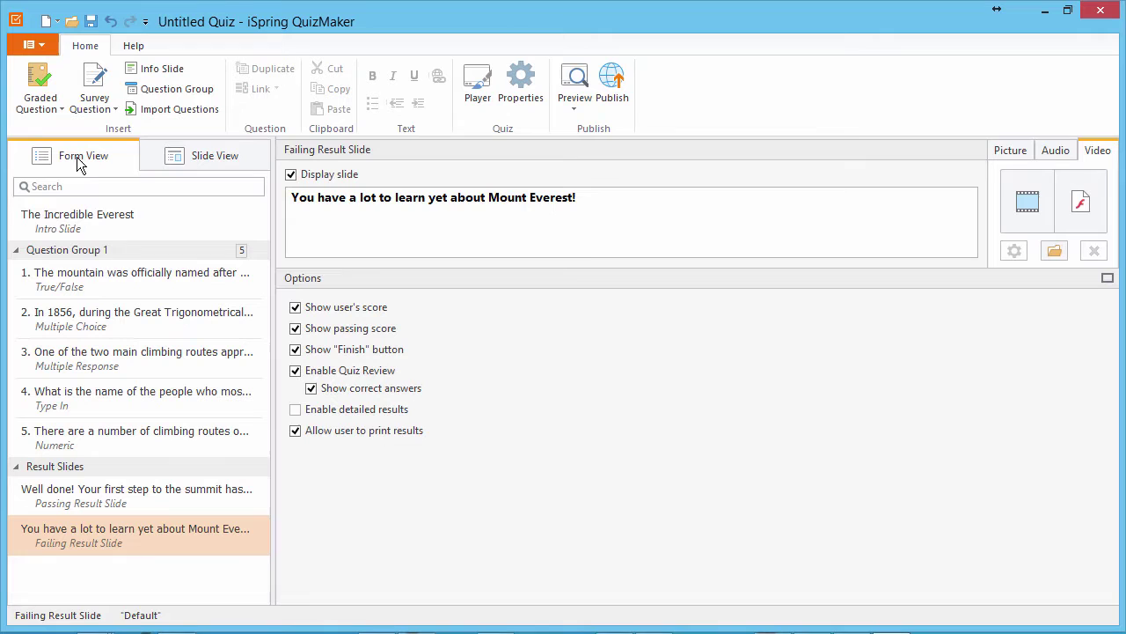
{"action": "left_click", "coordinate": [572, 83]}
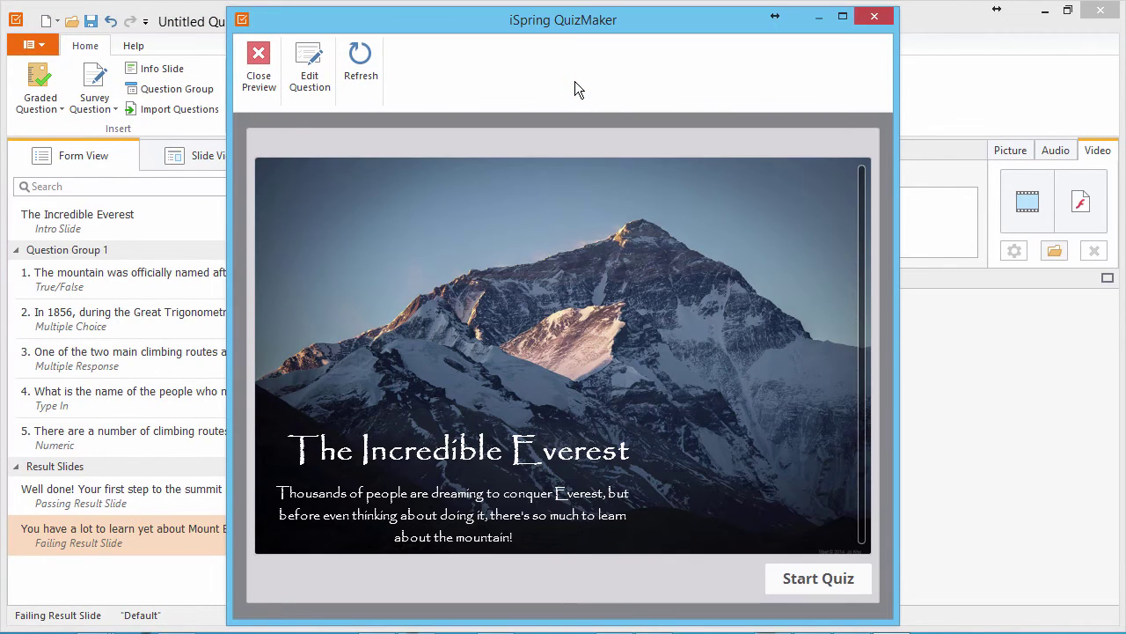
{"action": "left_click", "coordinate": [880, 19]}
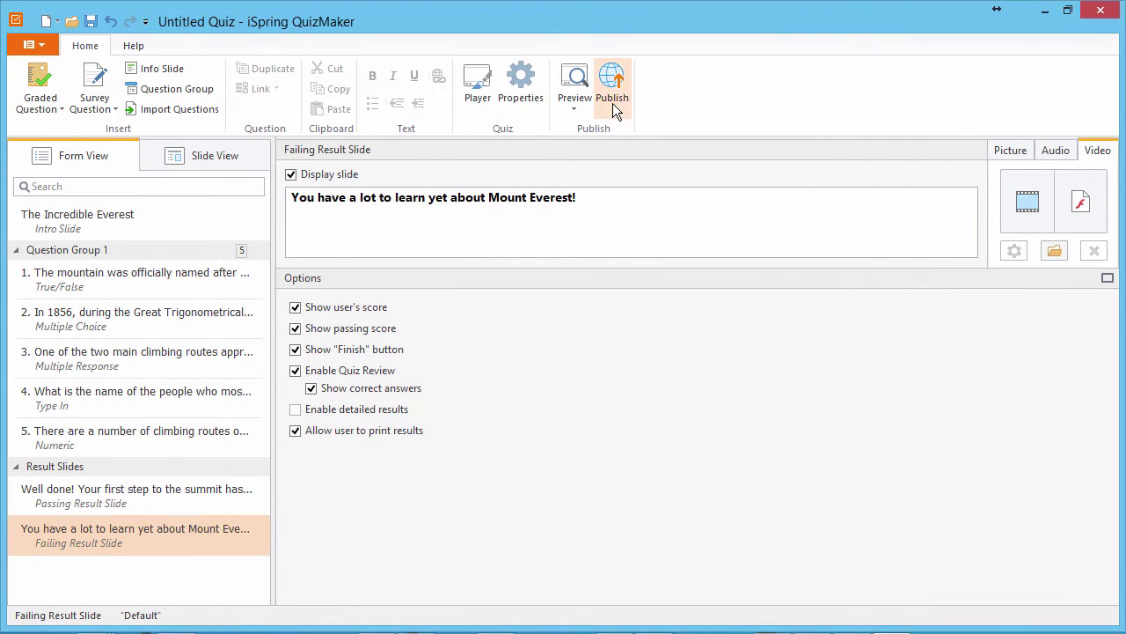
Step: Set up LMS publishing with the quiz titled 'Everest Quiz', zipped HTML5 output
{"action": "left_click", "coordinate": [613, 103]}
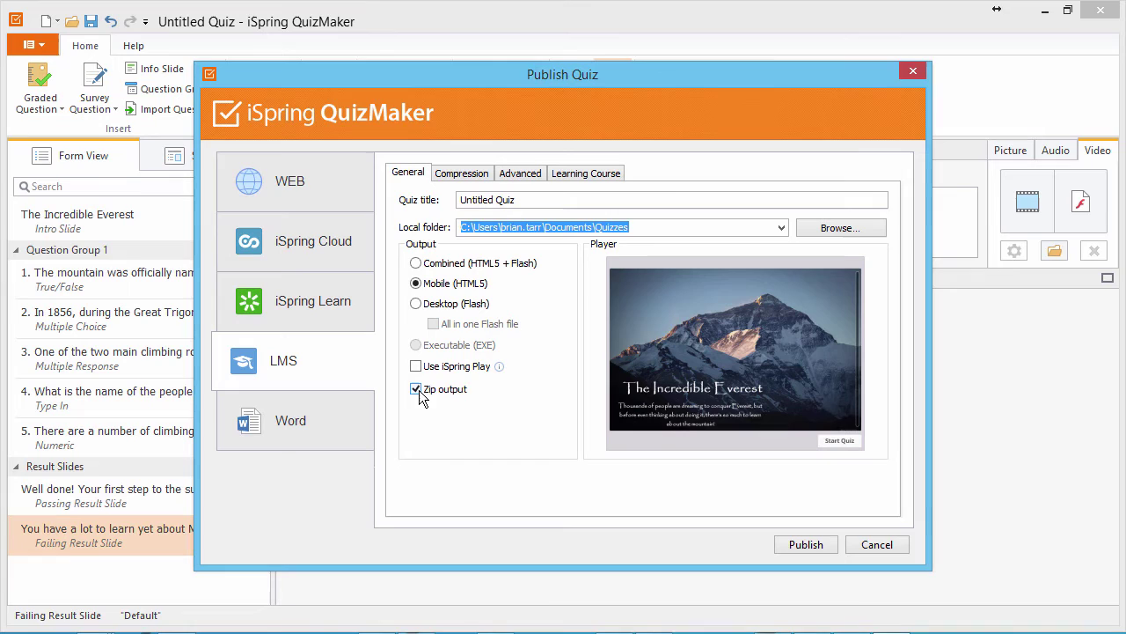
{"action": "left_click_drag", "start_coordinate": [524, 206], "coordinate": [413, 217]}
{"action": "type", "text": "Everest Quiz"}
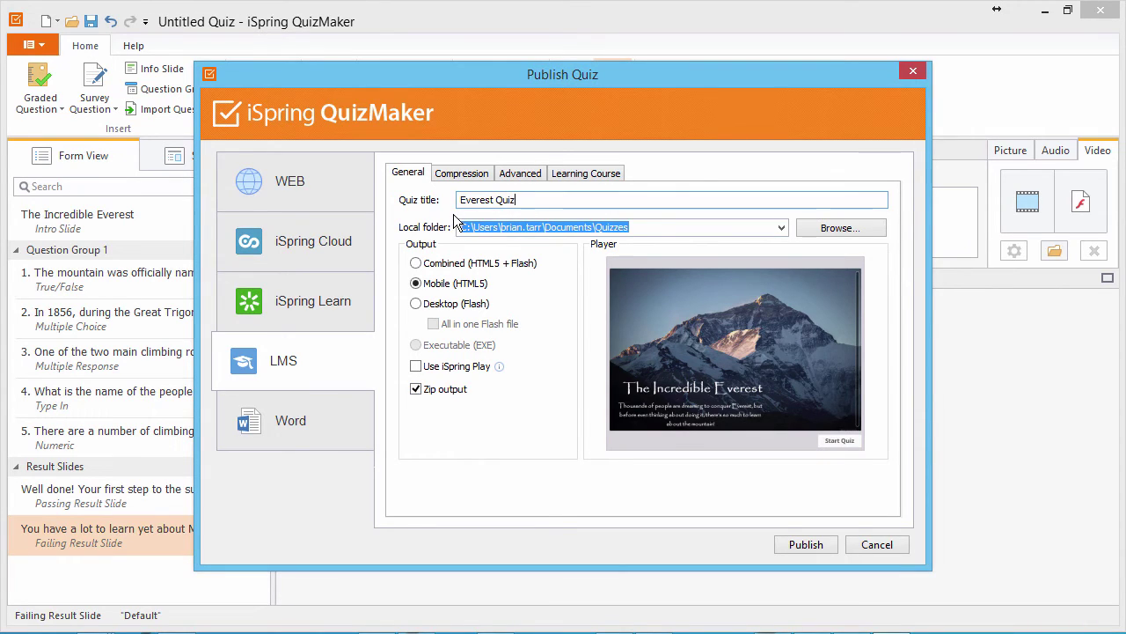
{"action": "left_click", "coordinate": [649, 228]}
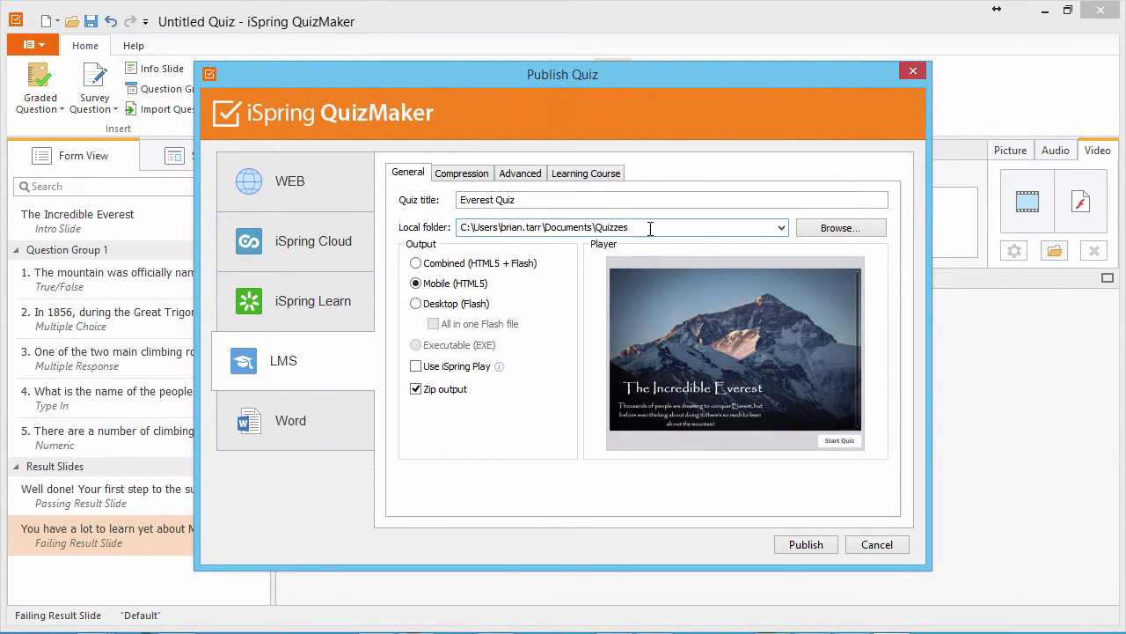
Step: Keep SCORM 1.2 and set both course and lesson titles to 'Everest Quiz'
{"action": "left_click", "coordinate": [595, 175]}
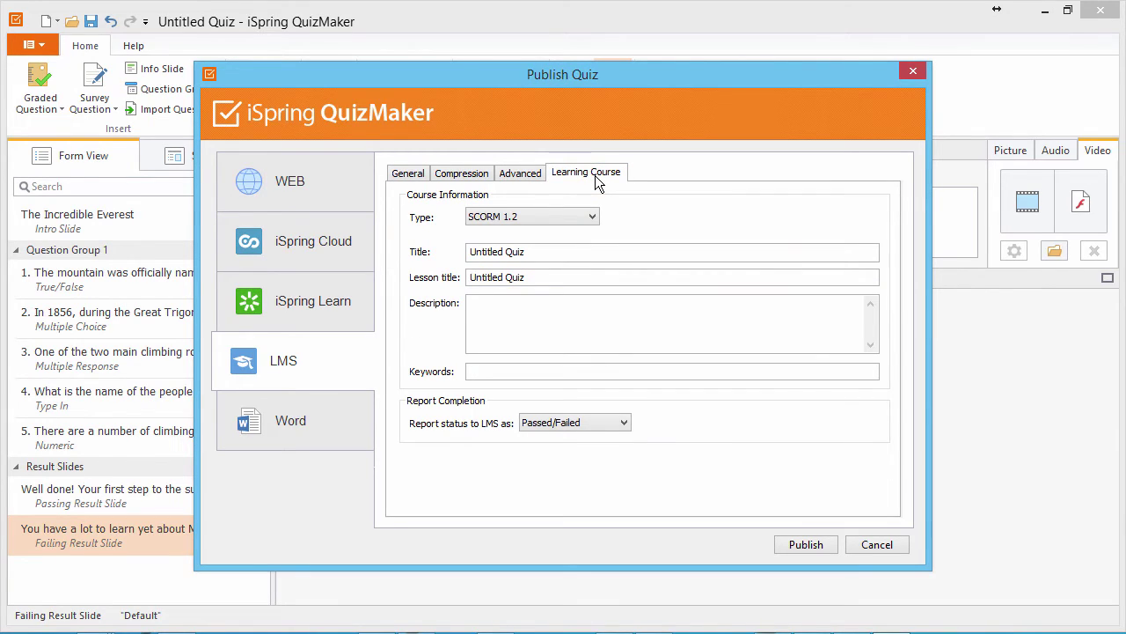
{"action": "left_click", "coordinate": [593, 217]}
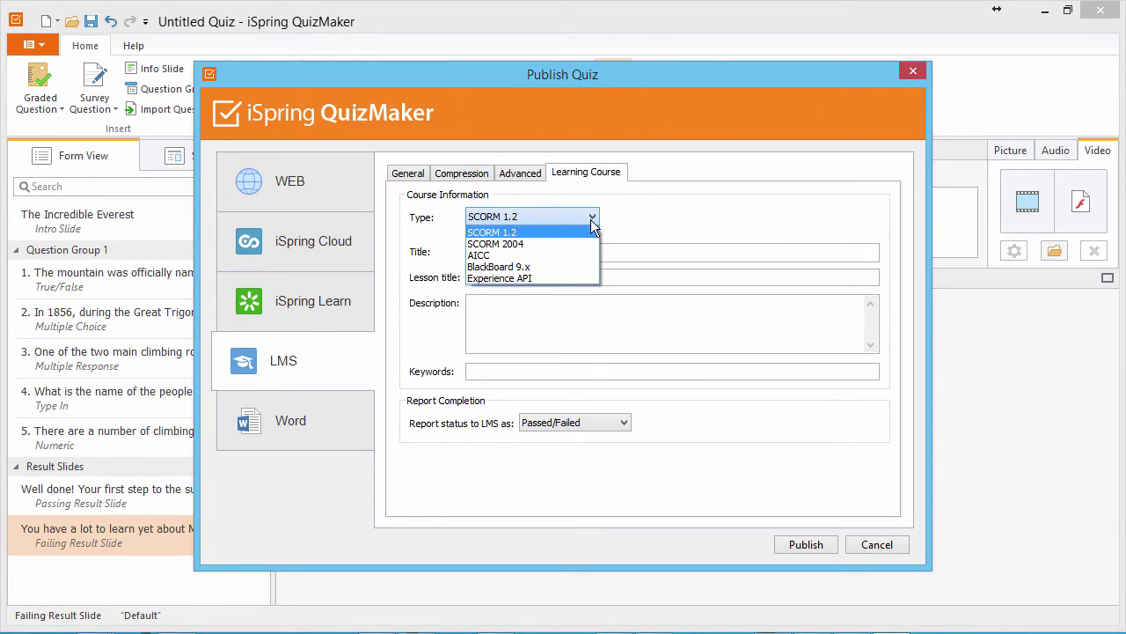
{"action": "left_click", "coordinate": [578, 234]}
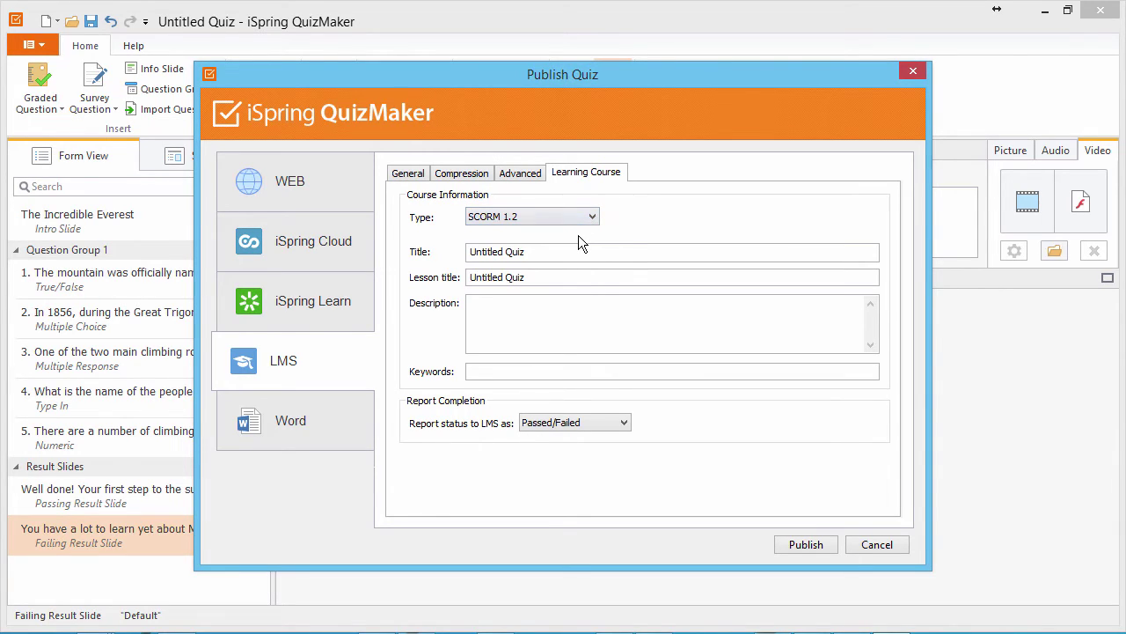
{"action": "triple_click", "coordinate": [539, 253]}
{"action": "type", "text": "Everest Quiz"}
{"action": "triple_click", "coordinate": [538, 277]}
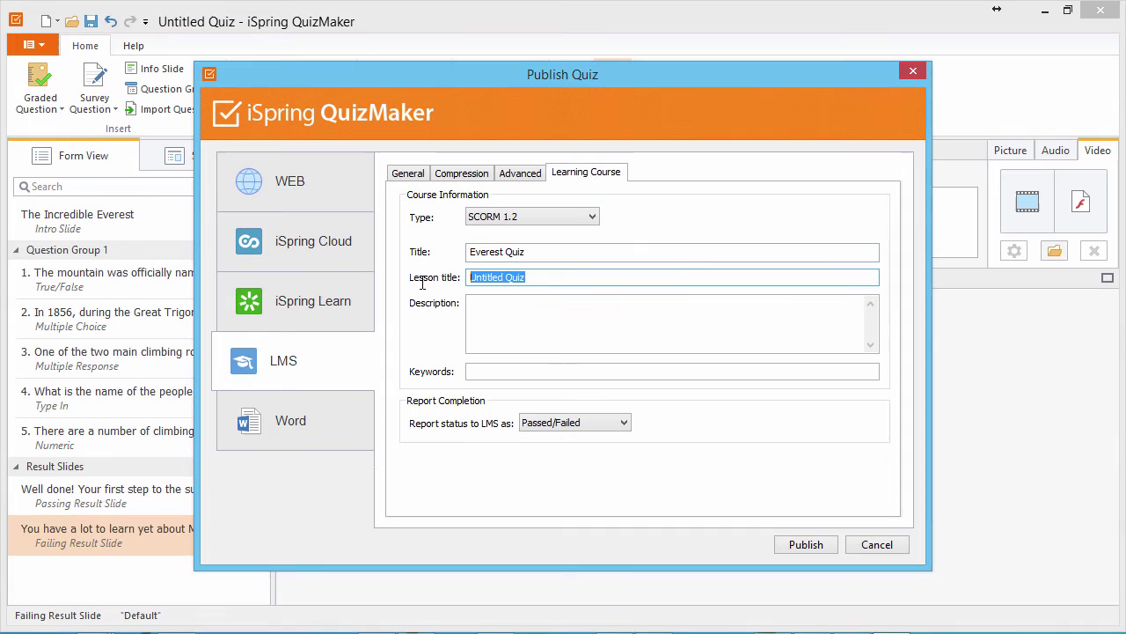
{"action": "type", "text": "Everest Quiz"}
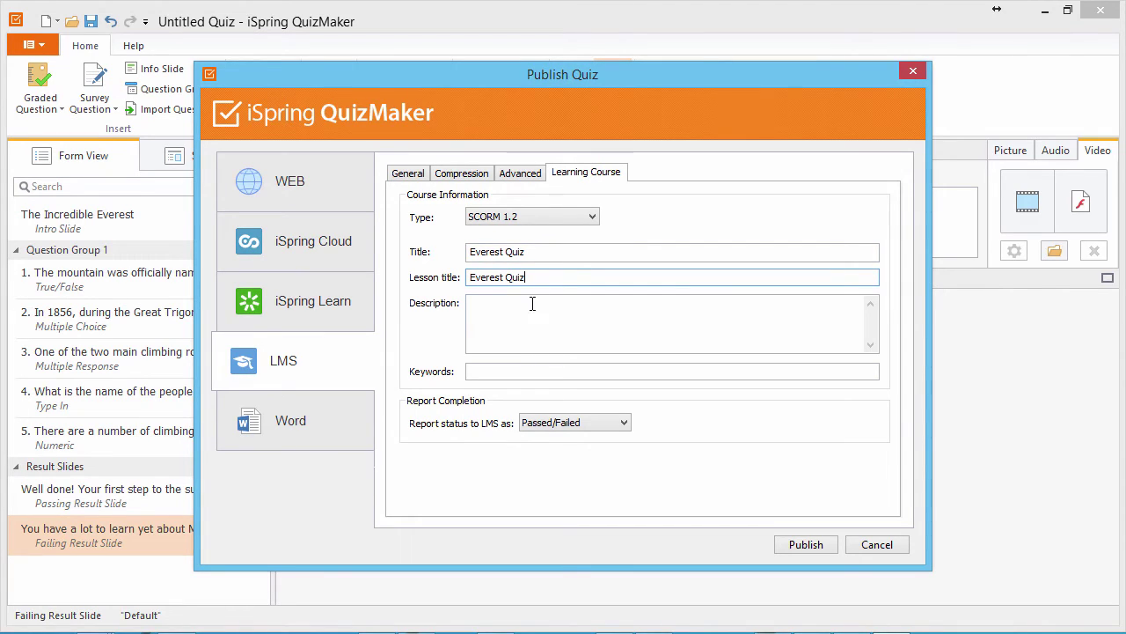
Step: Add the Everest course description, keep Passed/Failed reporting, and publish the package
{"action": "left_click", "coordinate": [533, 304]}
{"action": "type", "text": "Thousands of people are dreaming to conquer Everest, but before even thinking about doing it, there's so much to learn about the mountain!"}
{"action": "left_click", "coordinate": [517, 373]}
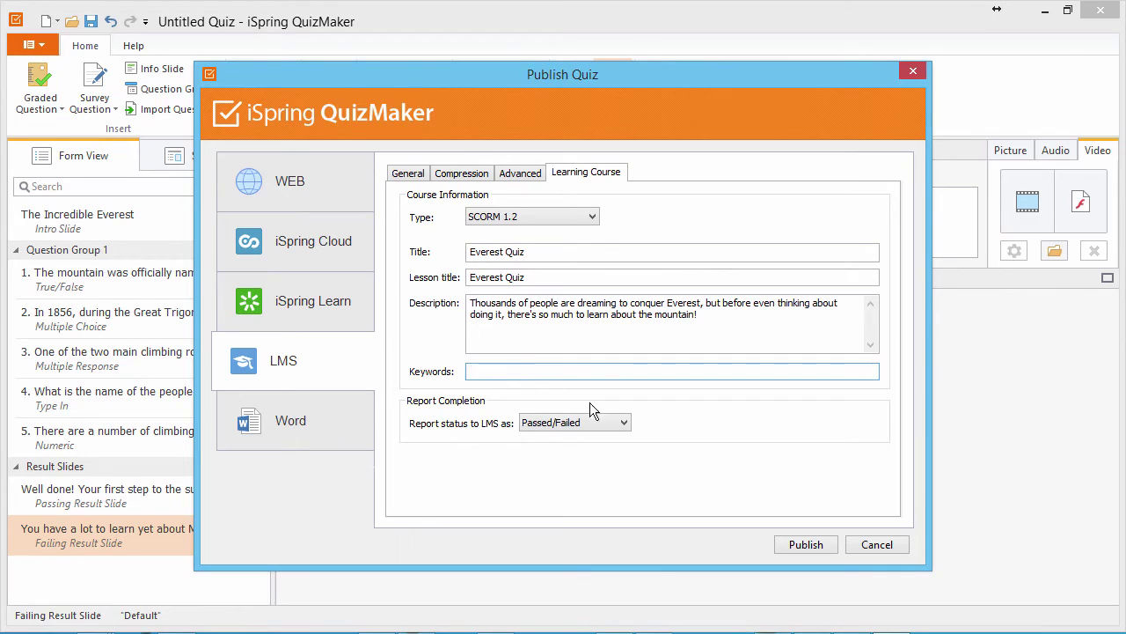
{"action": "left_click", "coordinate": [623, 423]}
{"action": "left_click", "coordinate": [614, 449]}
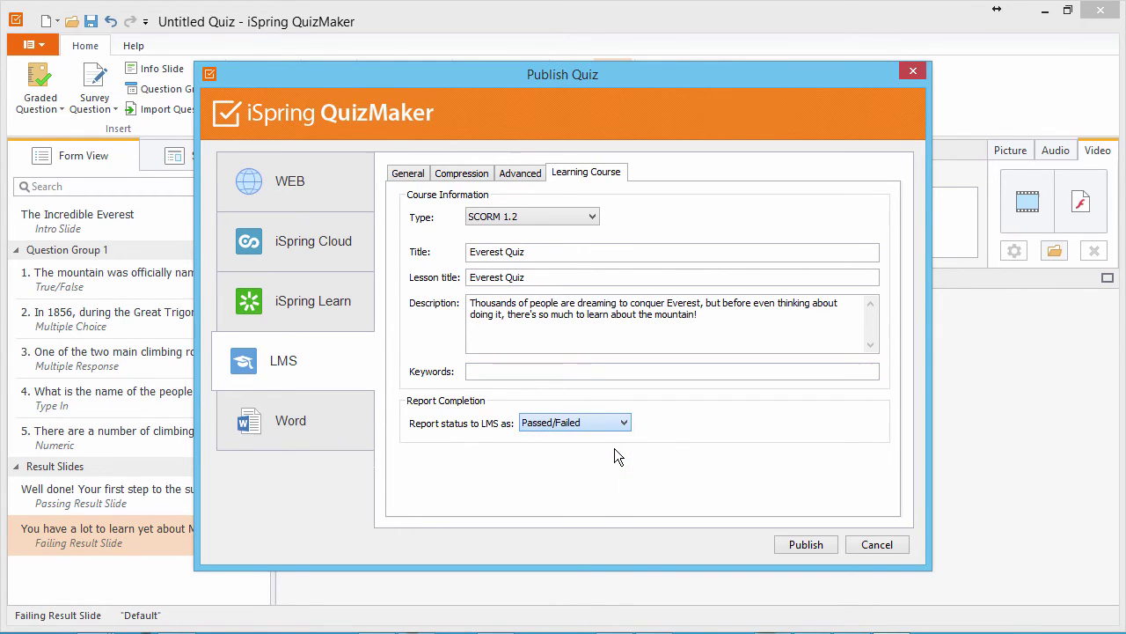
{"action": "left_click", "coordinate": [810, 550]}
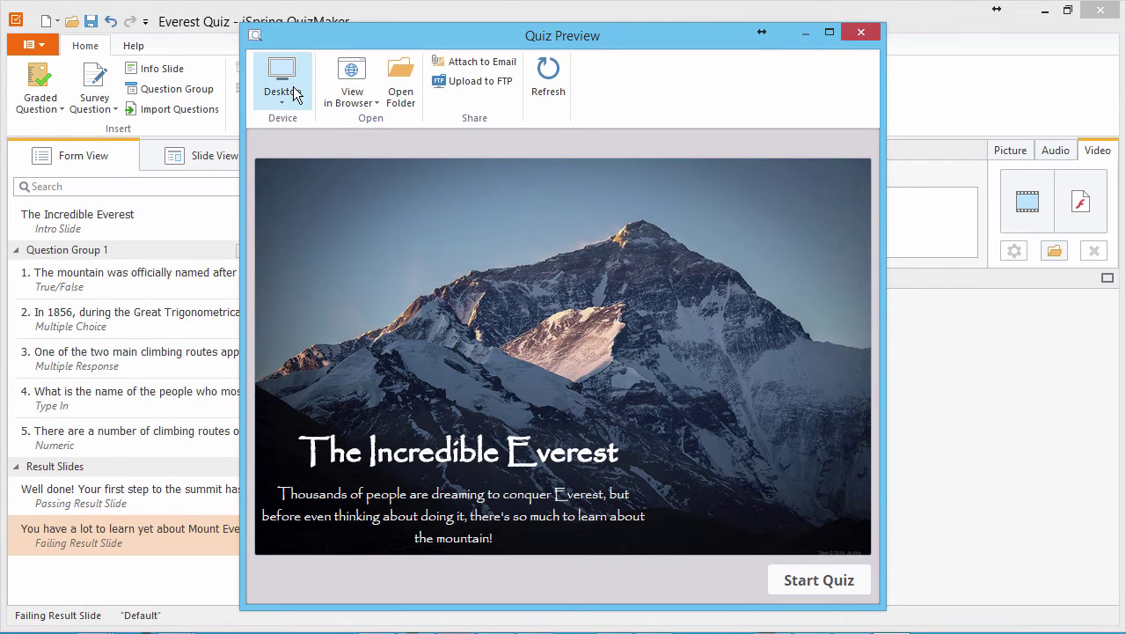
Step: Preview the quiz on Tablet, check browser options, and open the output folder
{"action": "left_click", "coordinate": [286, 81]}
{"action": "left_click", "coordinate": [301, 170]}
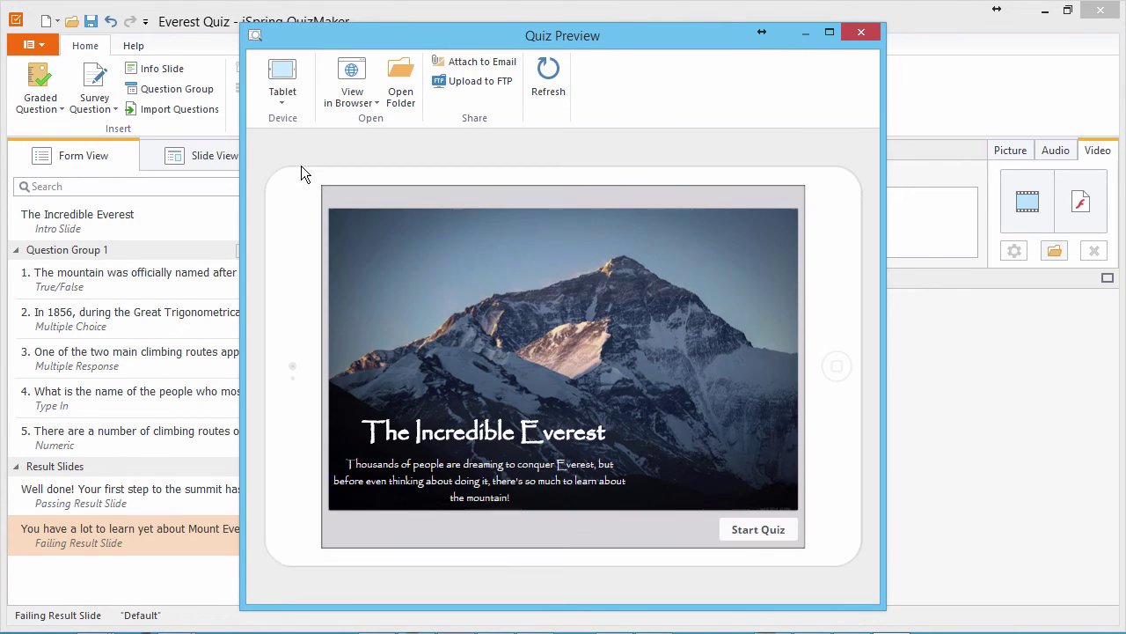
{"action": "left_click", "coordinate": [364, 99]}
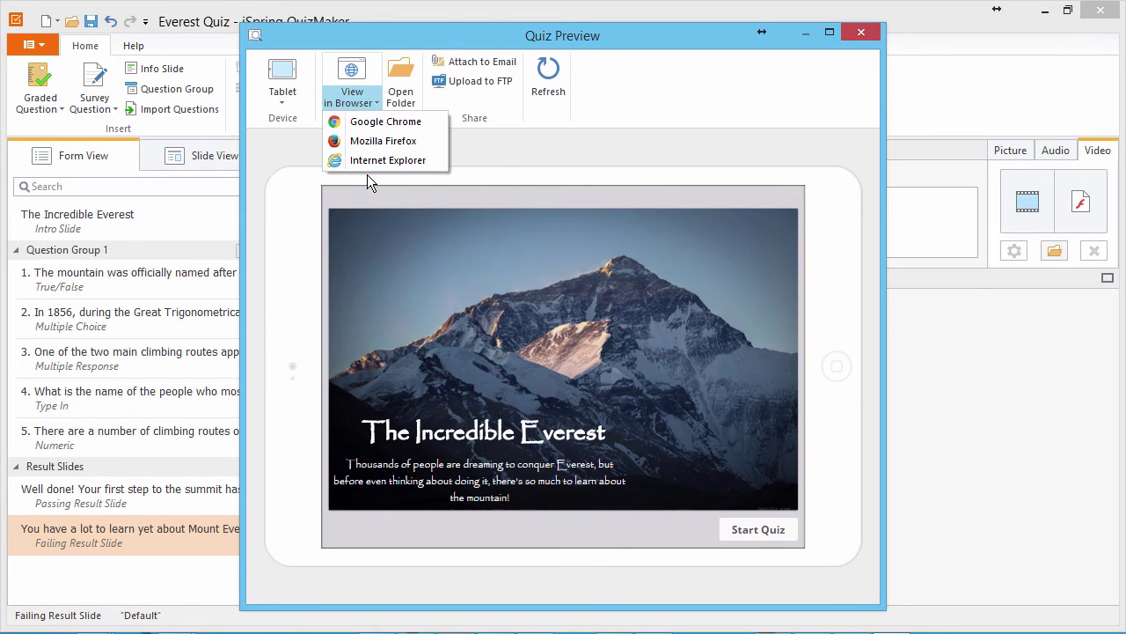
{"action": "left_click", "coordinate": [367, 173]}
{"action": "left_click", "coordinate": [402, 97]}
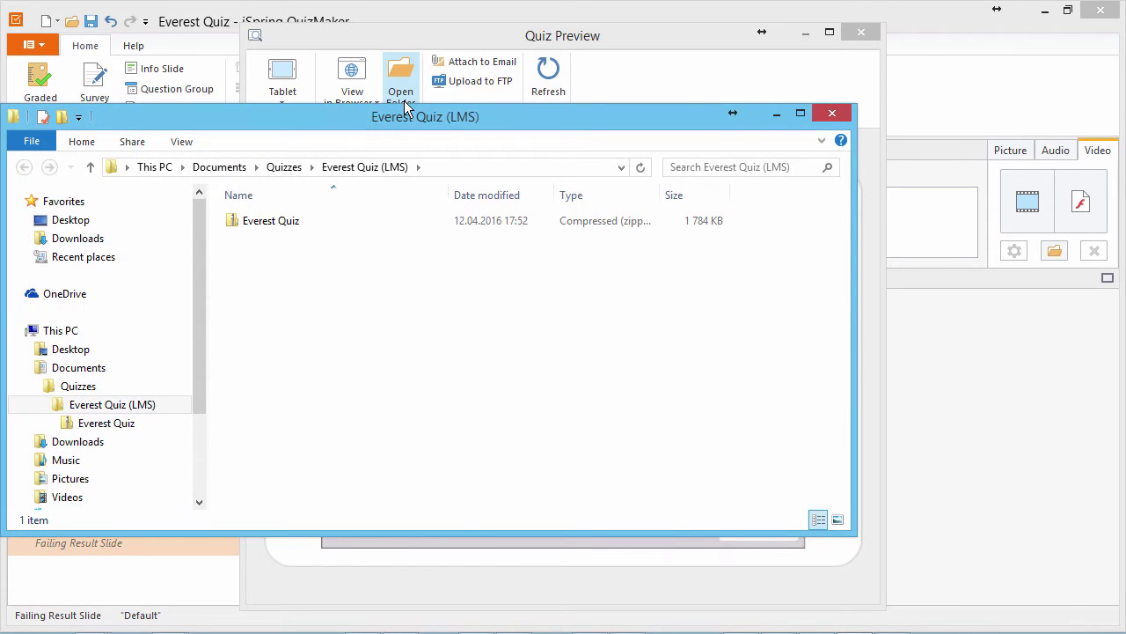
Step: Select the Everest Quiz zip package in the Everest Quiz (LMS) folder
{"action": "left_click", "coordinate": [277, 225]}
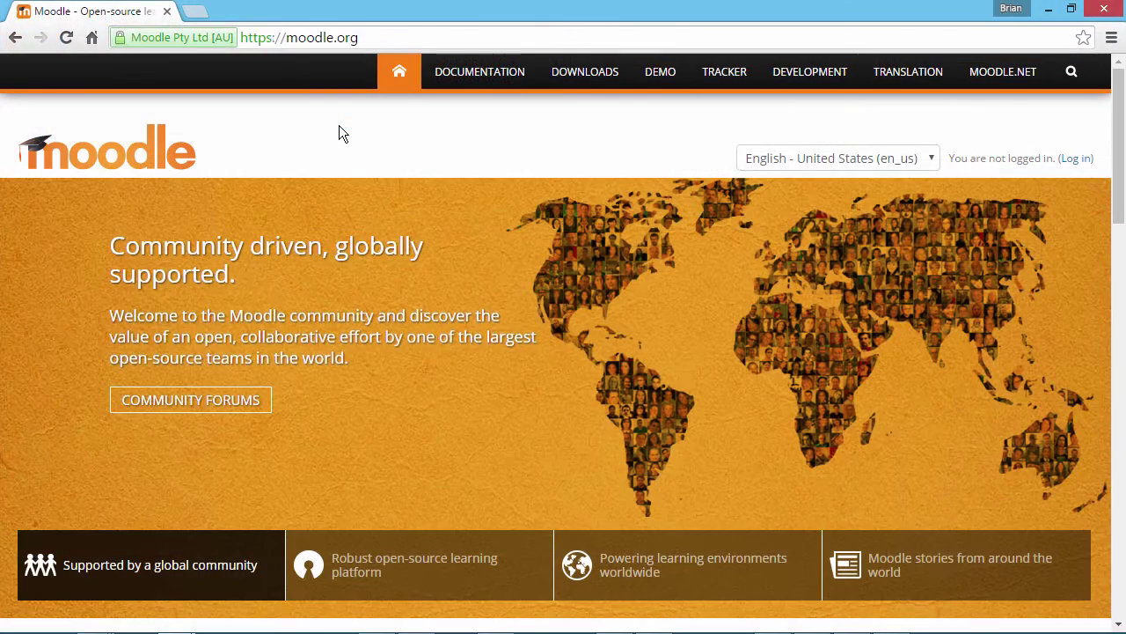
Step: Go to the Moodle demo site and choose the Teacher role login
{"action": "left_click", "coordinate": [369, 38]}
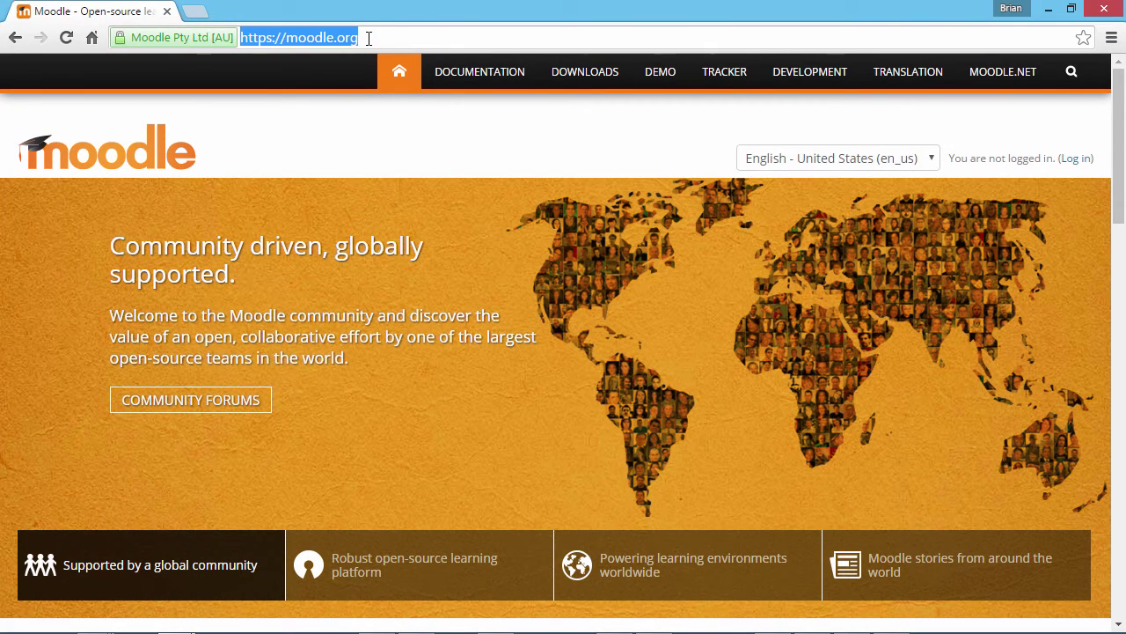
{"action": "left_click", "coordinate": [666, 80]}
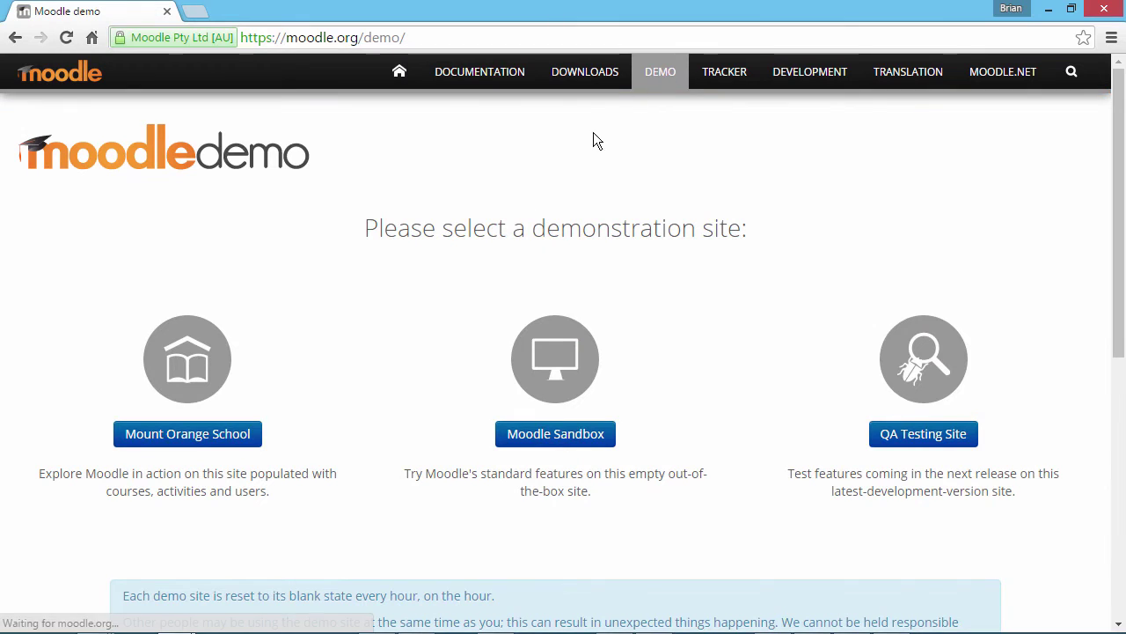
{"action": "left_click", "coordinate": [208, 437]}
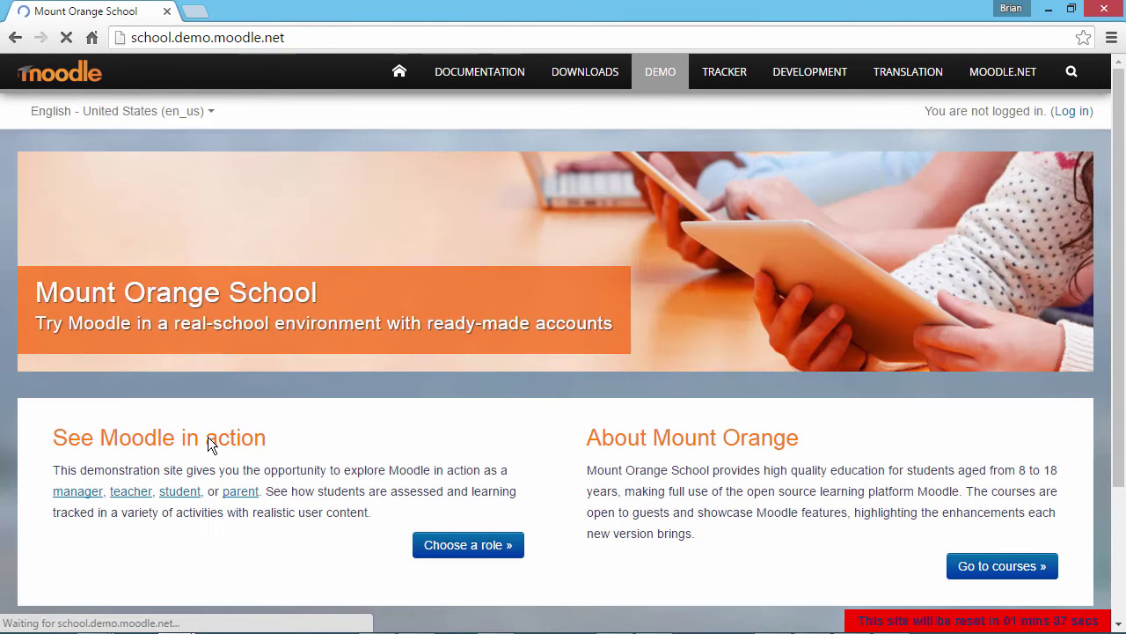
{"action": "left_click", "coordinate": [467, 555]}
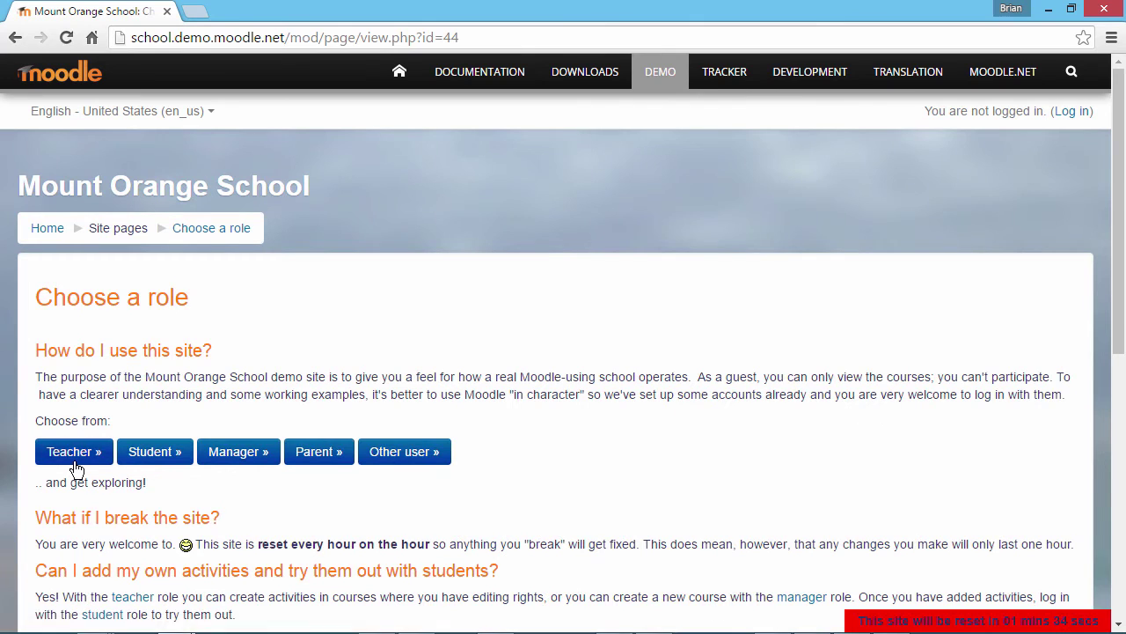
{"action": "left_click", "coordinate": [76, 466]}
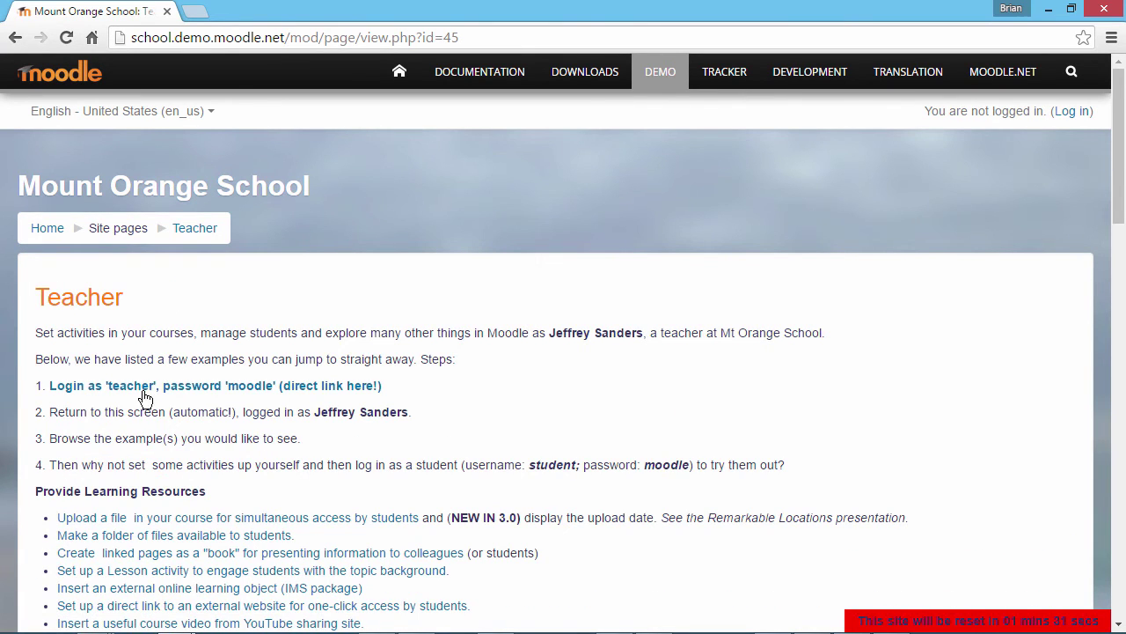
{"action": "left_click", "coordinate": [153, 391]}
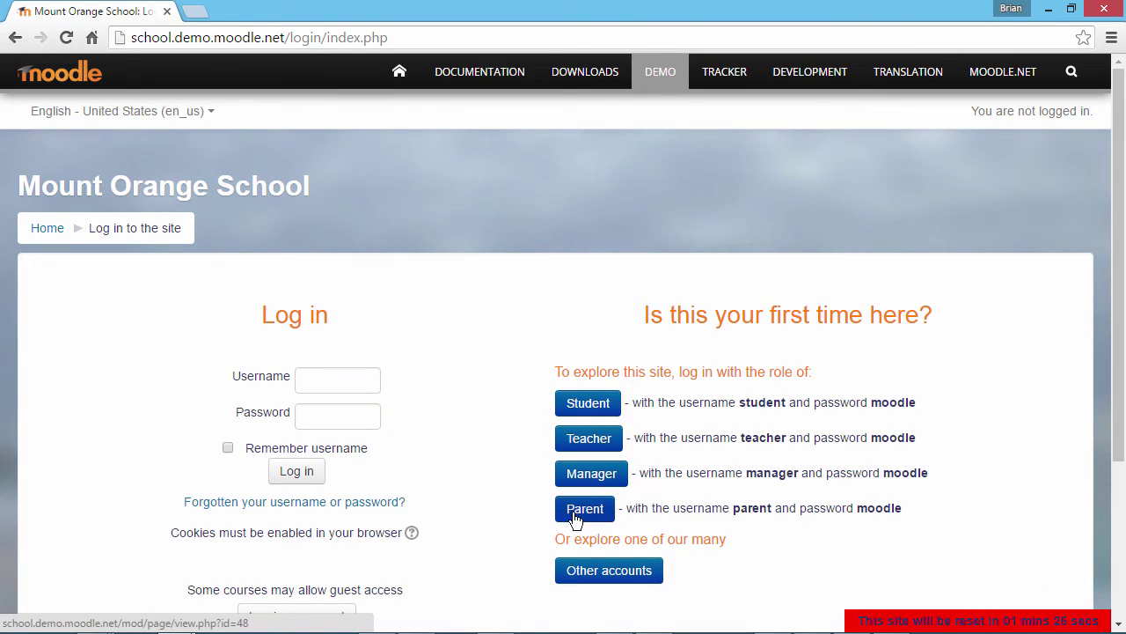
Step: Log in with username teacher and the demo account password
{"action": "left_click", "coordinate": [324, 381]}
{"action": "type", "text": "teacher"}
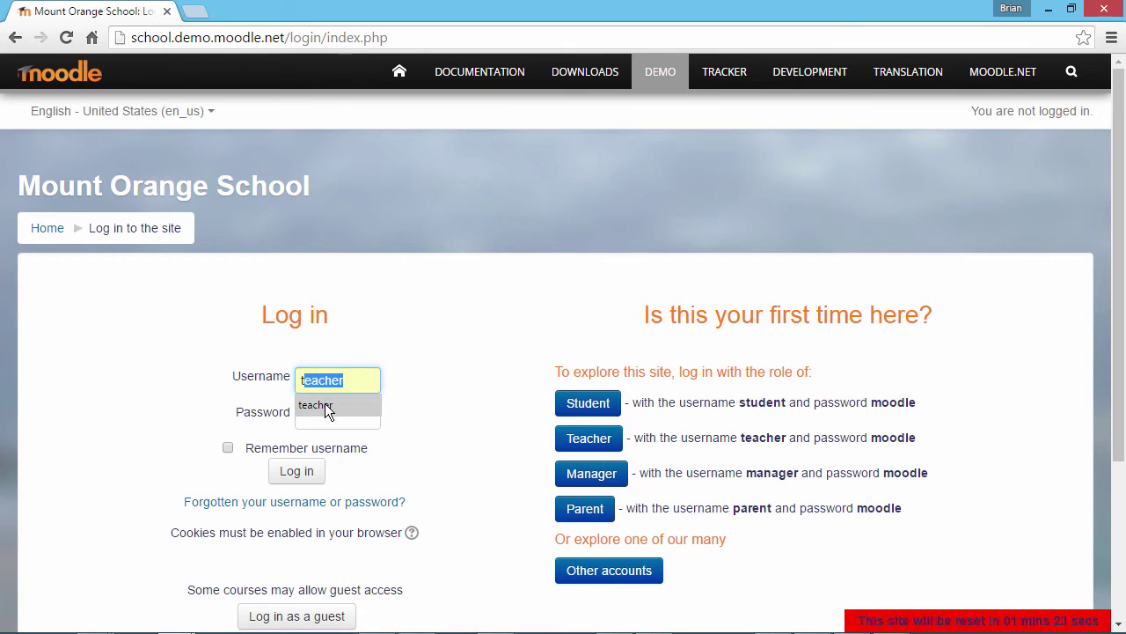
{"action": "left_click", "coordinate": [325, 403]}
{"action": "left_click", "coordinate": [324, 410]}
{"action": "type", "text": "moodle"}
{"action": "key", "text": "Return"}
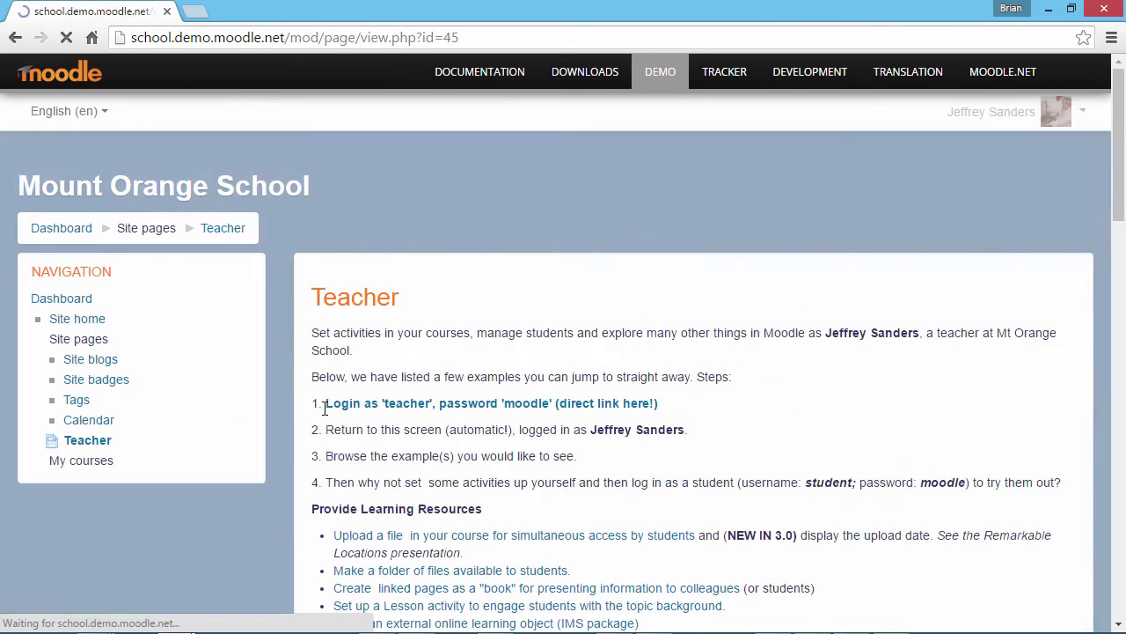
Step: Open Celebrating Cultures, turn editing on, and drop Everest Quiz.zip onto the course
{"action": "scroll", "coordinate": [350, 413], "scroll_direction": "down", "scroll_amount": 2}
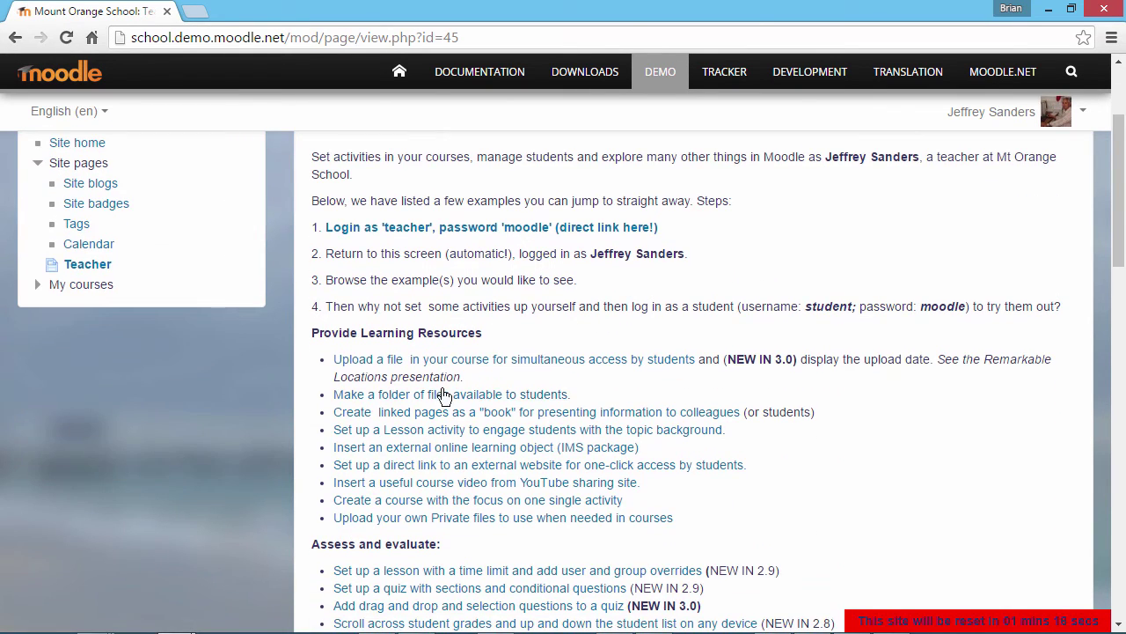
{"action": "left_click", "coordinate": [464, 372]}
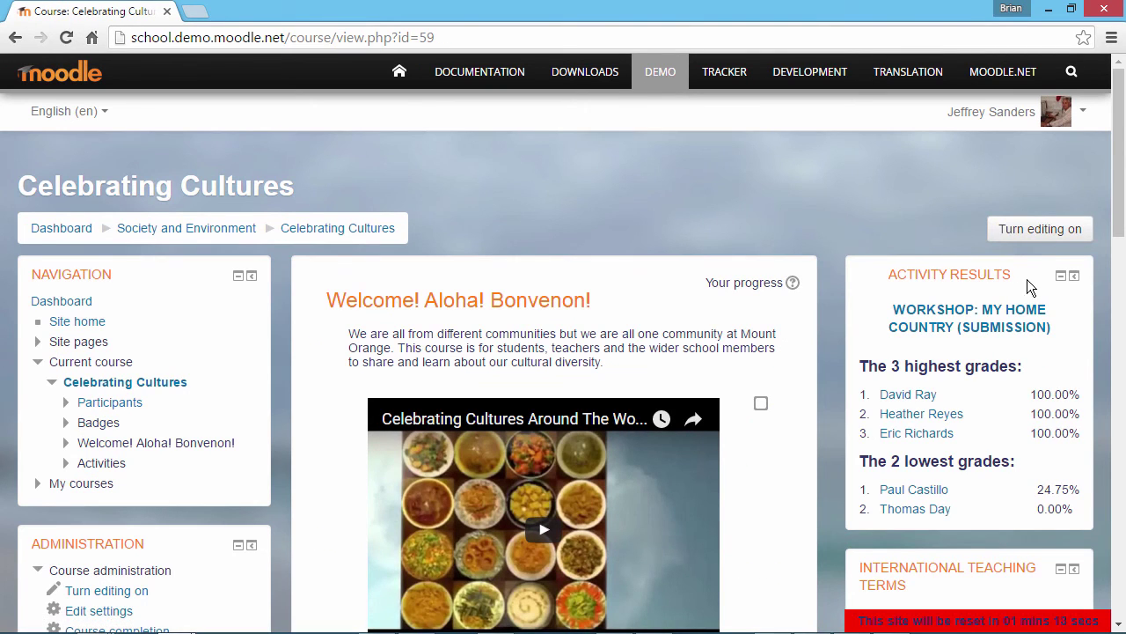
{"action": "left_click", "coordinate": [1042, 231]}
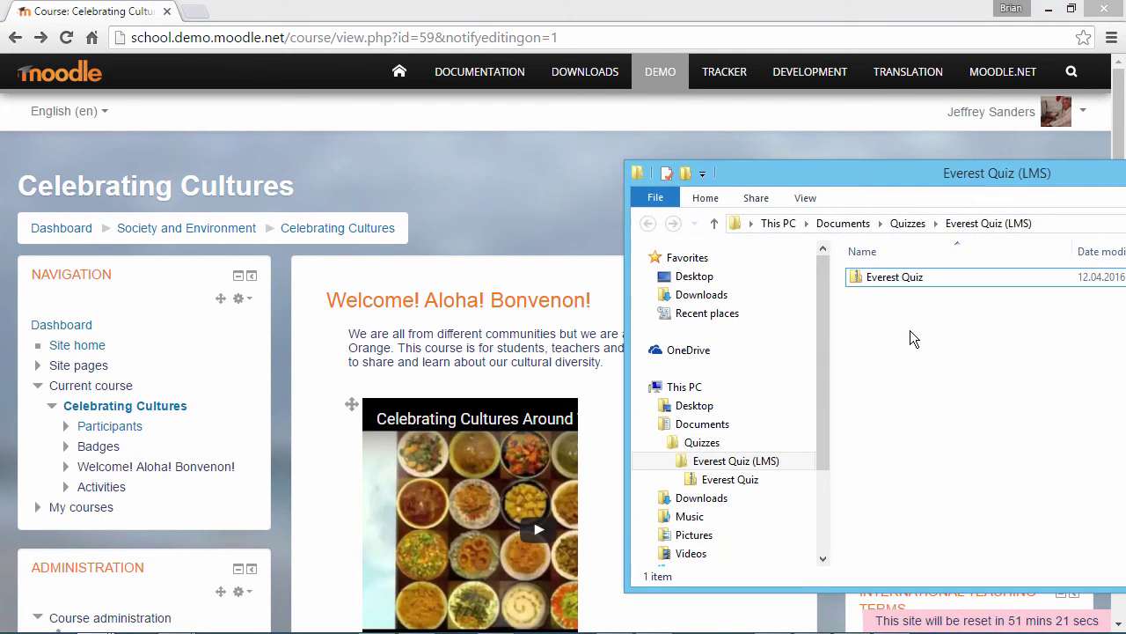
{"action": "left_click_drag", "start_coordinate": [911, 280], "coordinate": [500, 312]}
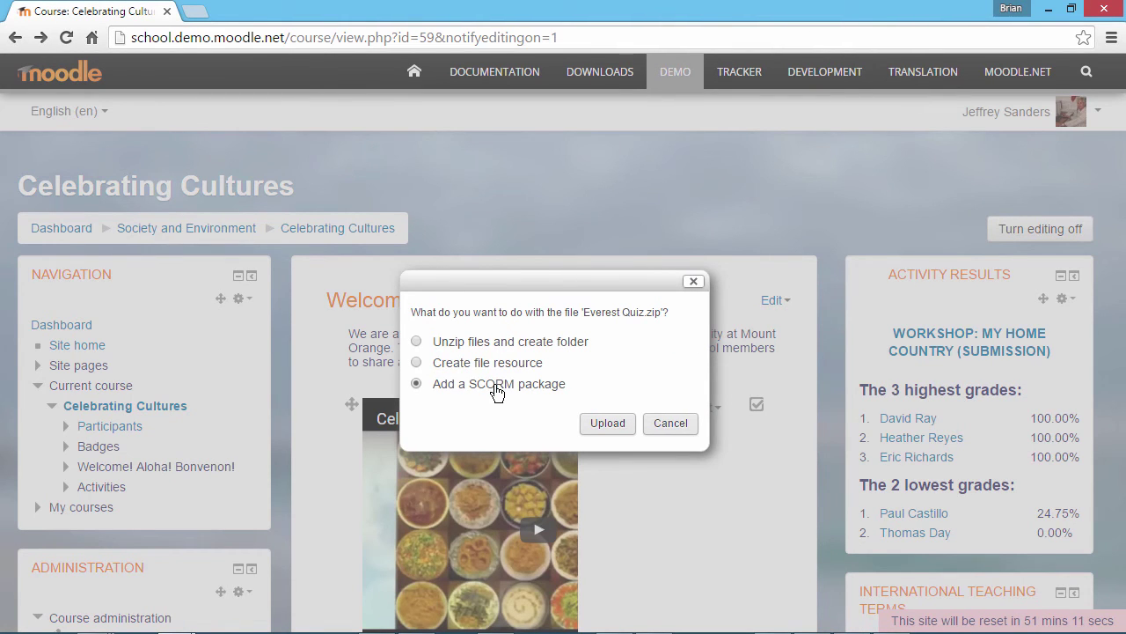
Step: Upload the zip as a SCORM package and launch the new Everest Quiz activity
{"action": "left_click", "coordinate": [600, 428]}
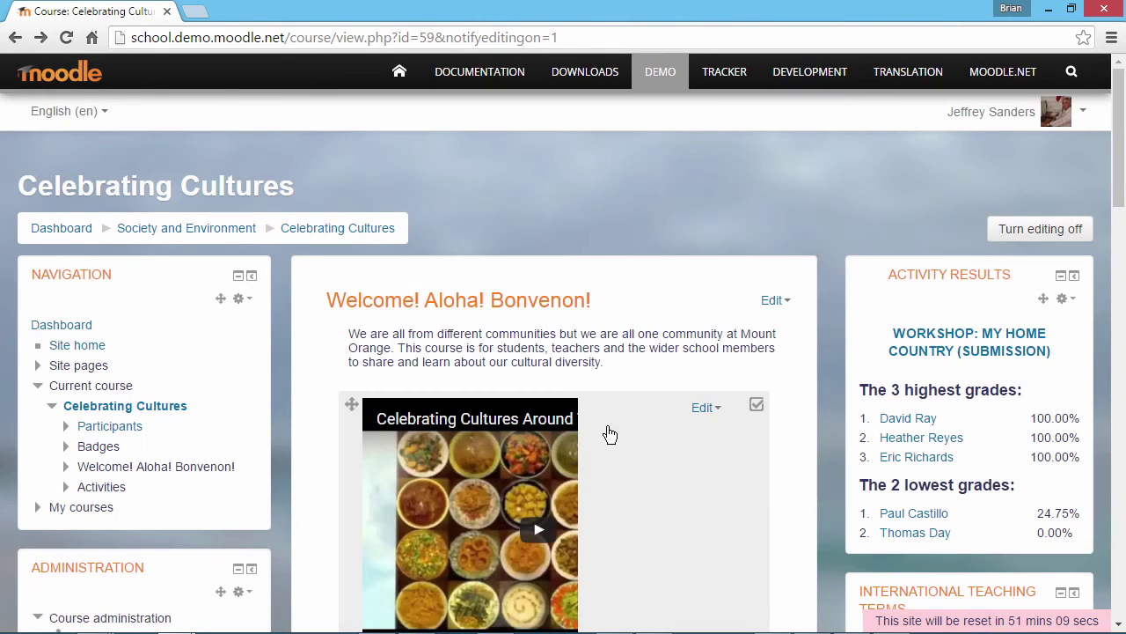
{"action": "scroll", "coordinate": [609, 426], "scroll_direction": "down", "scroll_amount": 4}
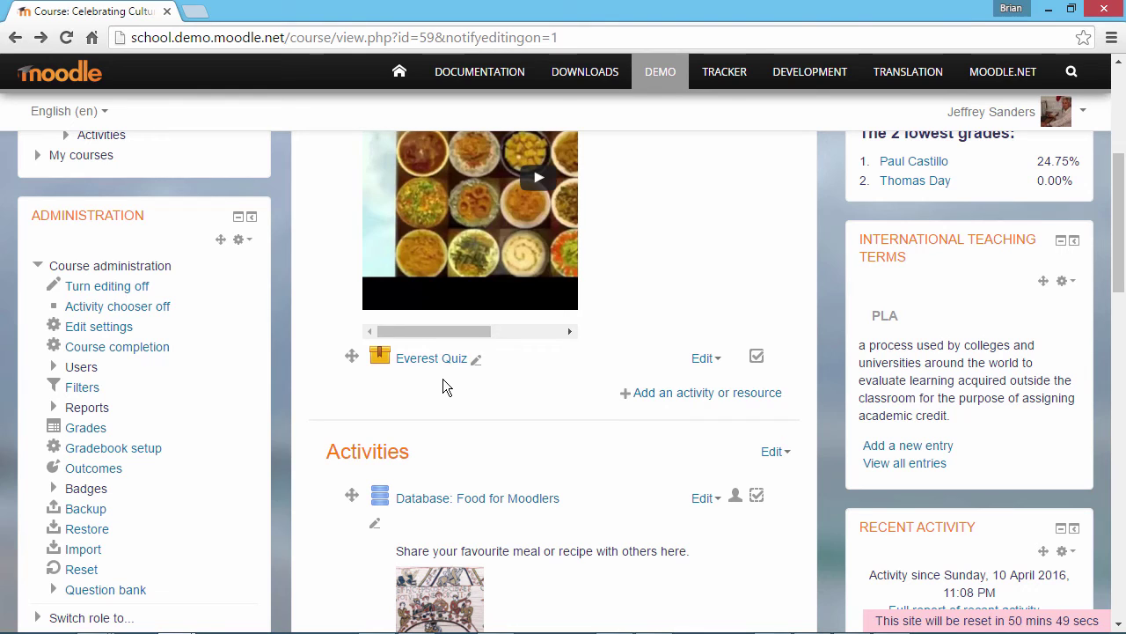
{"action": "left_click", "coordinate": [435, 362]}
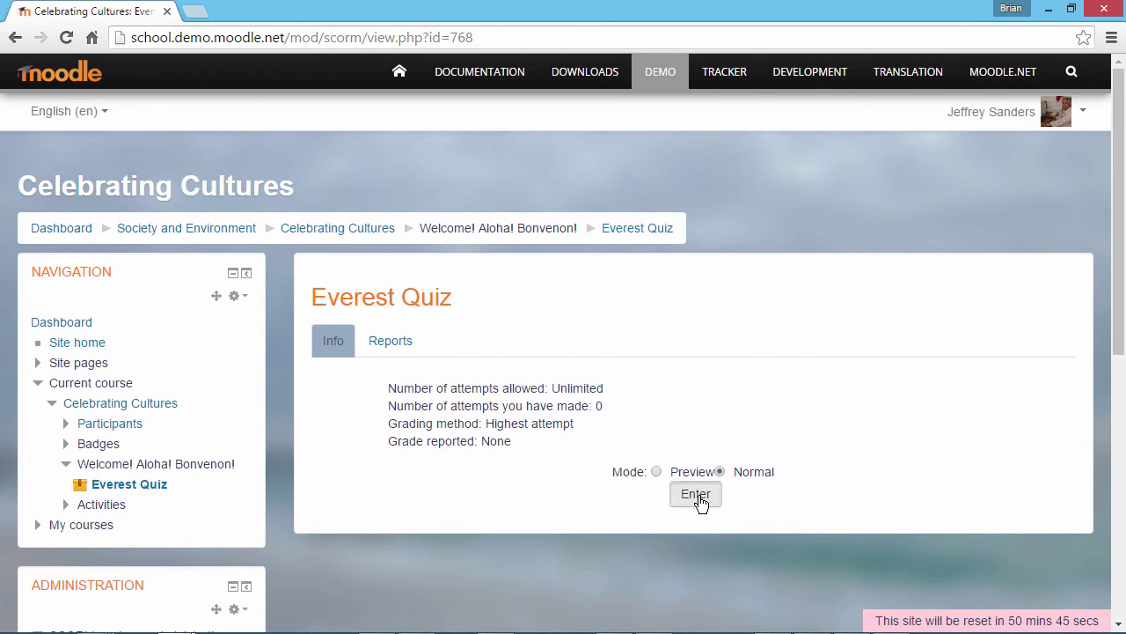
{"action": "left_click", "coordinate": [696, 496]}
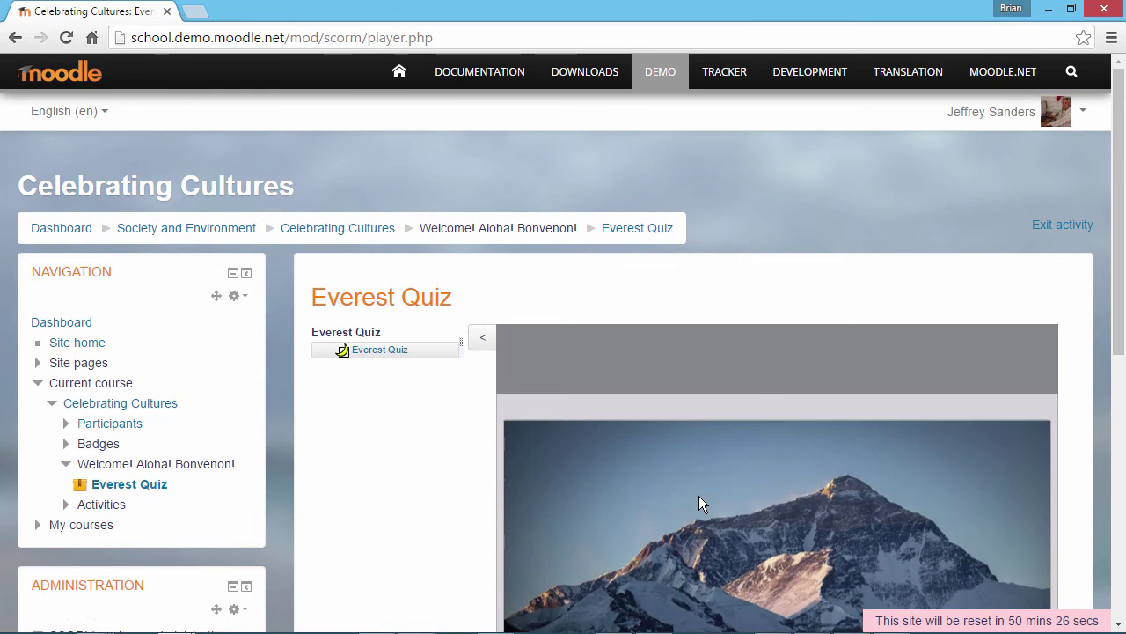
Step: Start the quiz, answering True to the first question and 29,029 ft to the second
{"action": "scroll", "coordinate": [698, 495], "scroll_direction": "down", "scroll_amount": 3}
{"action": "left_click", "coordinate": [1003, 530]}
{"action": "left_click", "coordinate": [568, 260]}
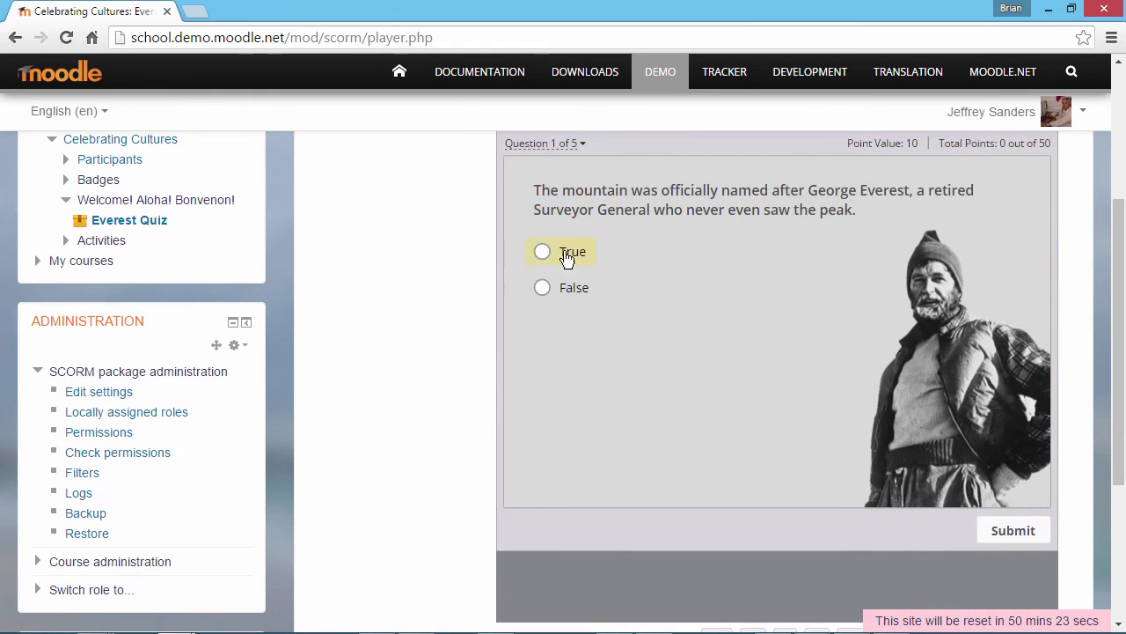
{"action": "left_click", "coordinate": [1009, 531]}
{"action": "left_click", "coordinate": [985, 530]}
{"action": "left_click", "coordinate": [542, 306]}
{"action": "left_click", "coordinate": [1009, 530]}
{"action": "left_click", "coordinate": [996, 532]}
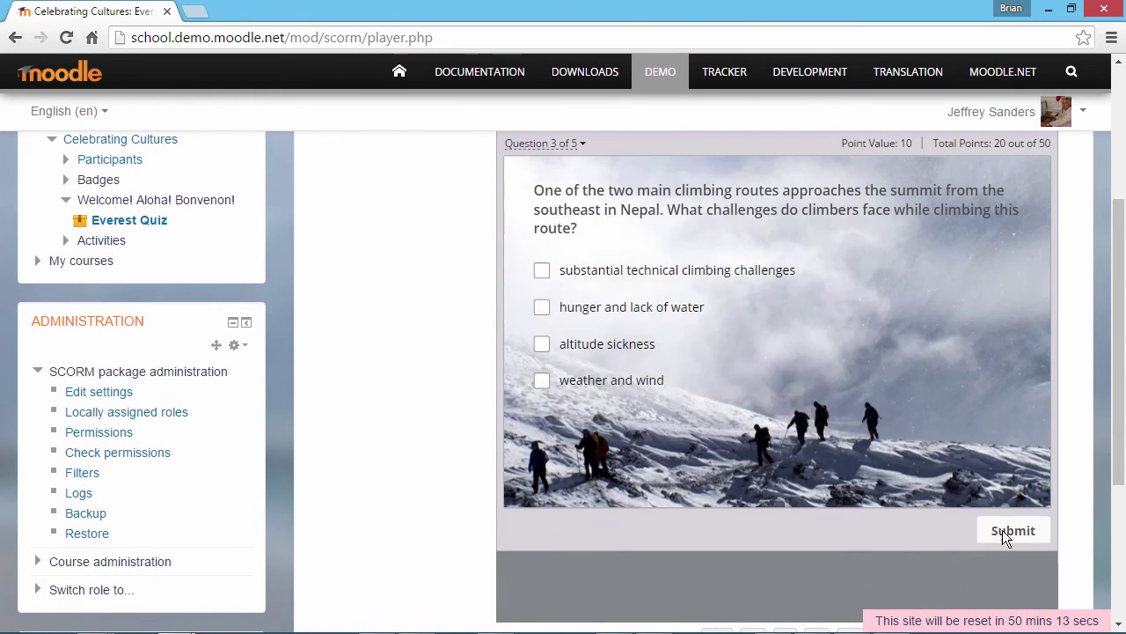
Step: Tick weather and wind plus hunger and lack of water, answer sherpa and 2, then finish
{"action": "left_click", "coordinate": [539, 379]}
{"action": "left_click", "coordinate": [539, 314]}
{"action": "left_click", "coordinate": [1008, 533]}
{"action": "left_click", "coordinate": [1005, 533]}
{"action": "type", "text": "sherpa"}
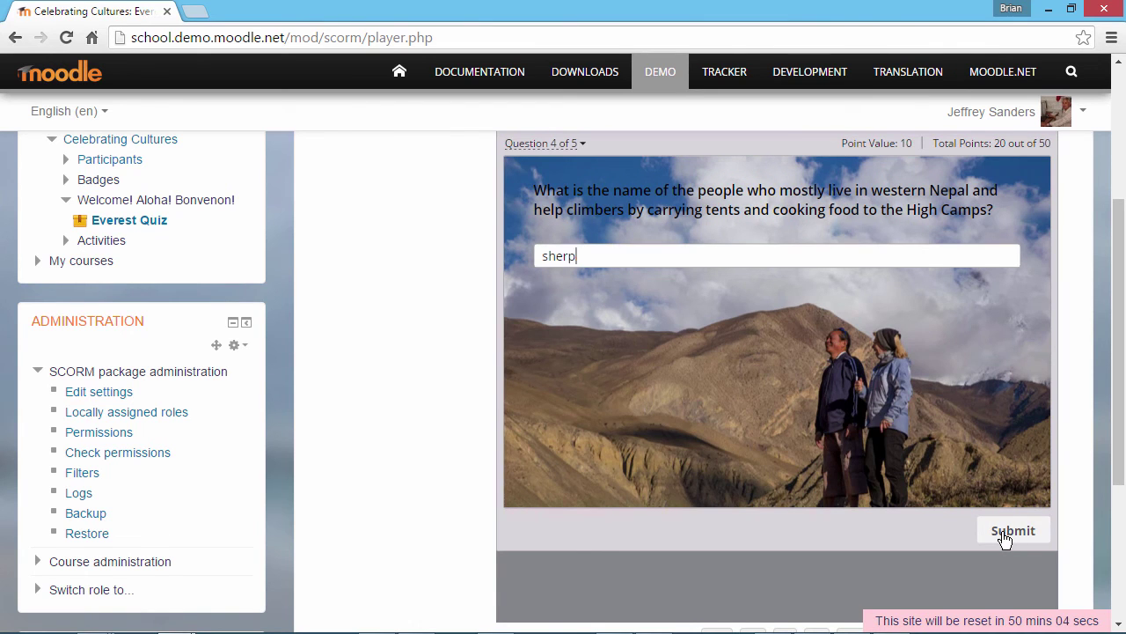
{"action": "left_click", "coordinate": [1005, 532]}
{"action": "left_click", "coordinate": [1005, 532]}
{"action": "type", "text": "2"}
{"action": "left_click", "coordinate": [1006, 532]}
{"action": "left_click", "coordinate": [996, 531]}
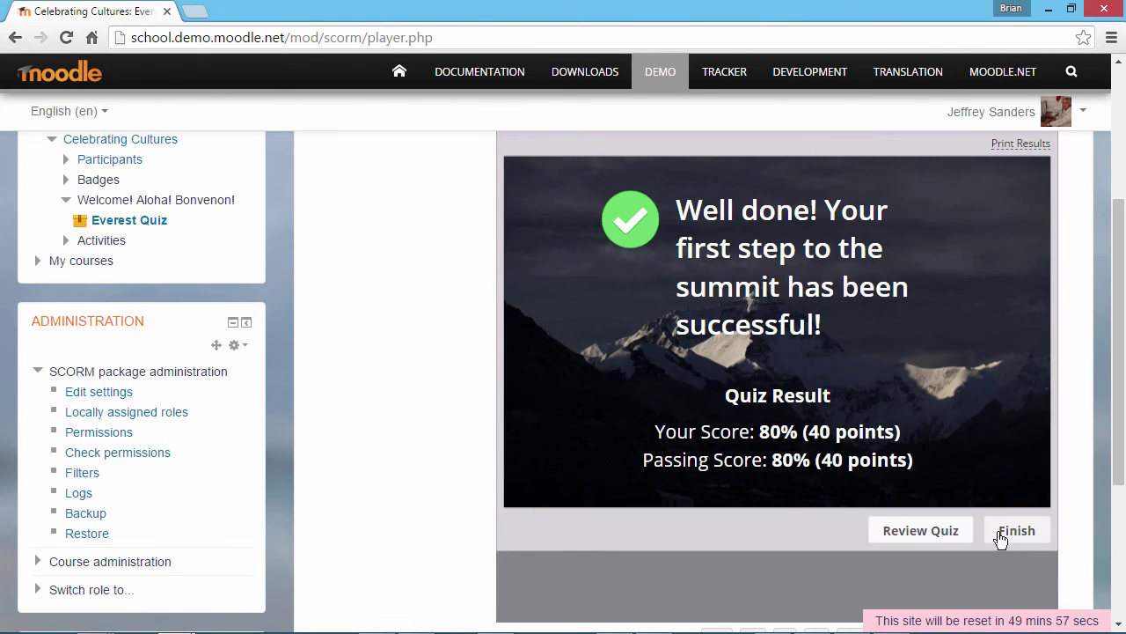
{"action": "left_click", "coordinate": [1016, 531]}
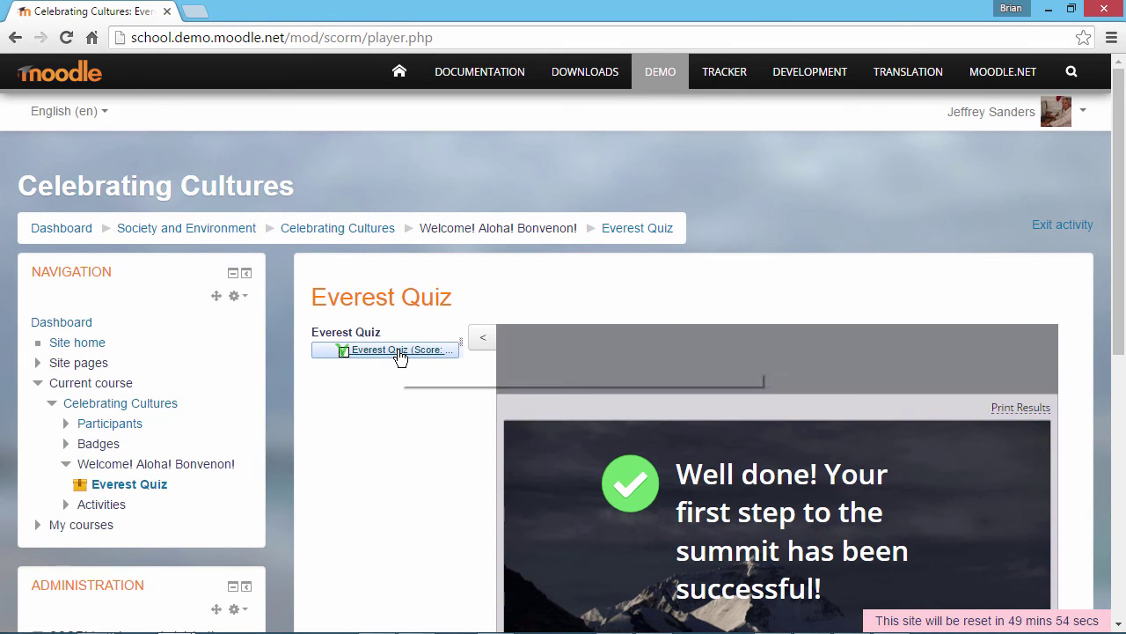
Step: Return to the Everest Quiz info page showing one attempt graded 80%
{"action": "left_click", "coordinate": [639, 231]}
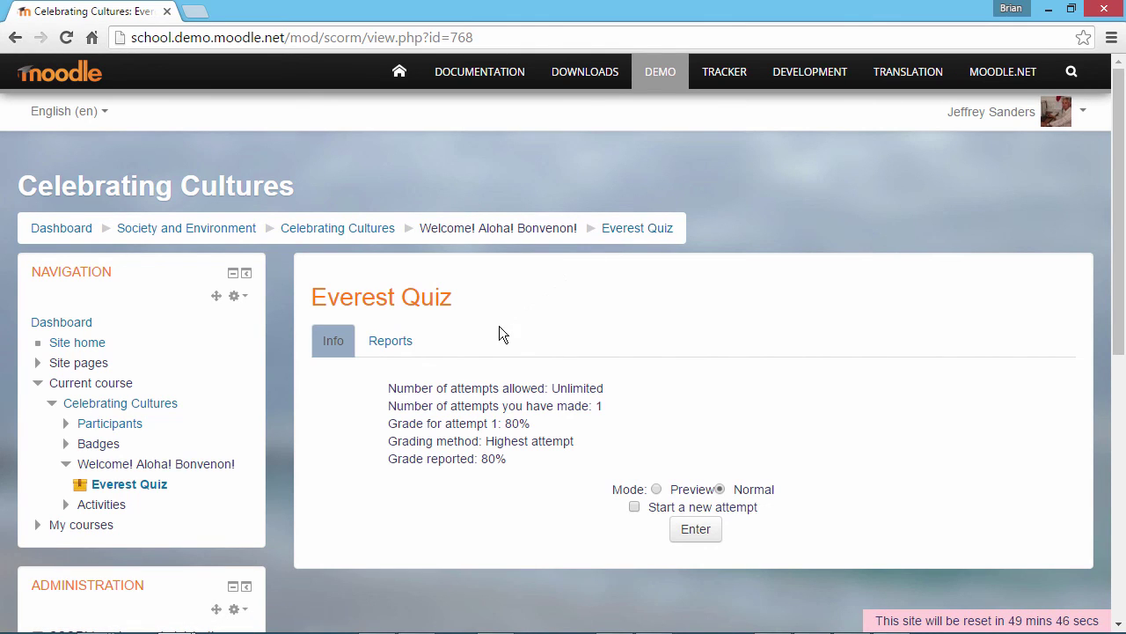
Step: Go to the Everest Quiz Reports and open attempt 1 in the teacher's row: Passed, 80, 41 seconds
{"action": "left_click", "coordinate": [396, 345]}
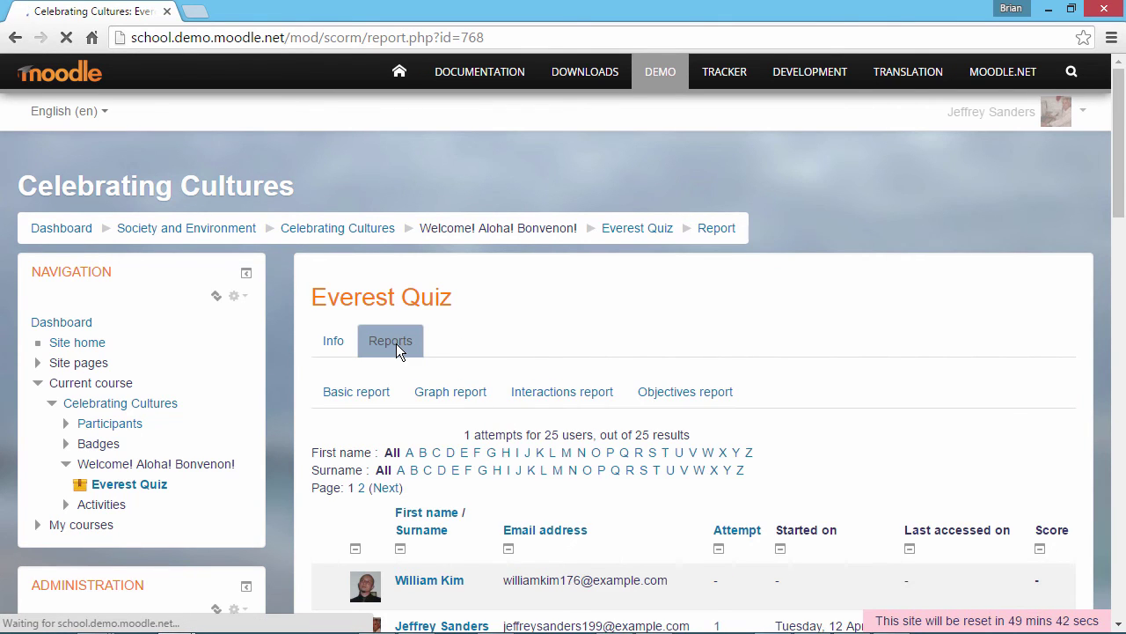
{"action": "scroll", "coordinate": [396, 344], "scroll_direction": "down", "scroll_amount": 2}
{"action": "scroll", "coordinate": [396, 343], "scroll_direction": "down", "scroll_amount": 2}
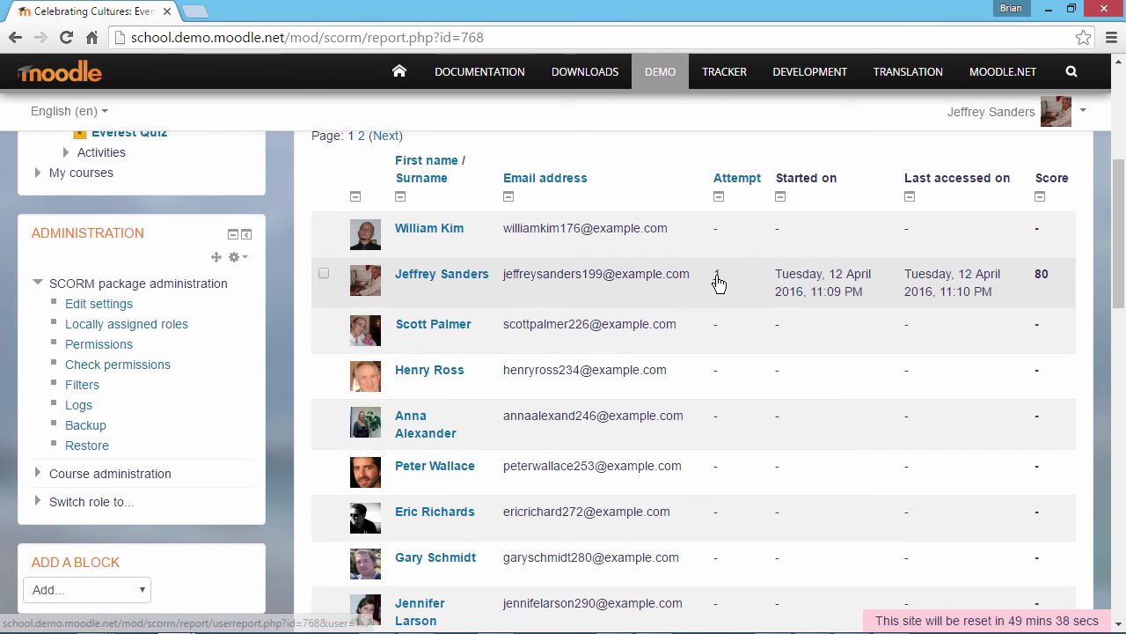
{"action": "left_click", "coordinate": [718, 278]}
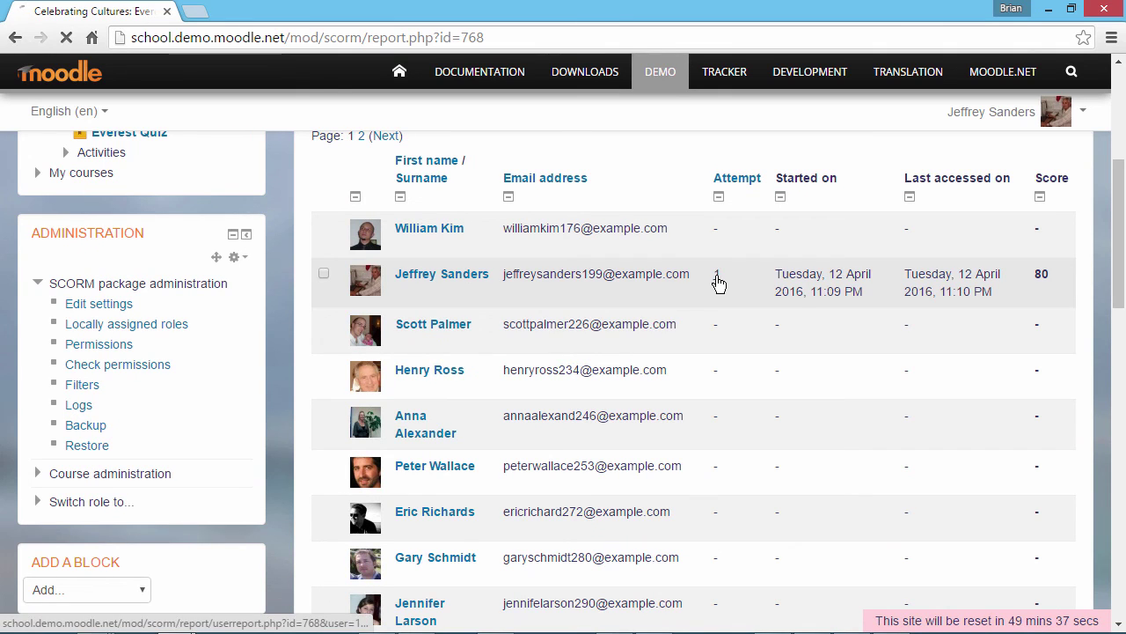